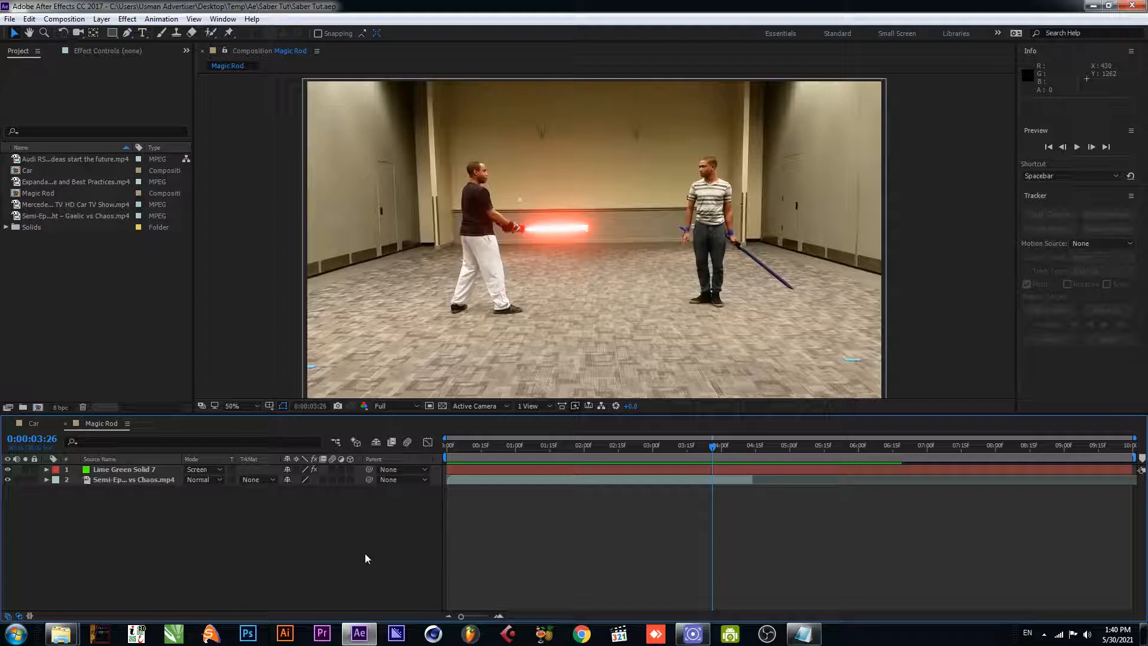
- Create a new composition with the default settings and paste the Audi footage layer from the Car composition into it
key(ctrl+n)
key(Return)
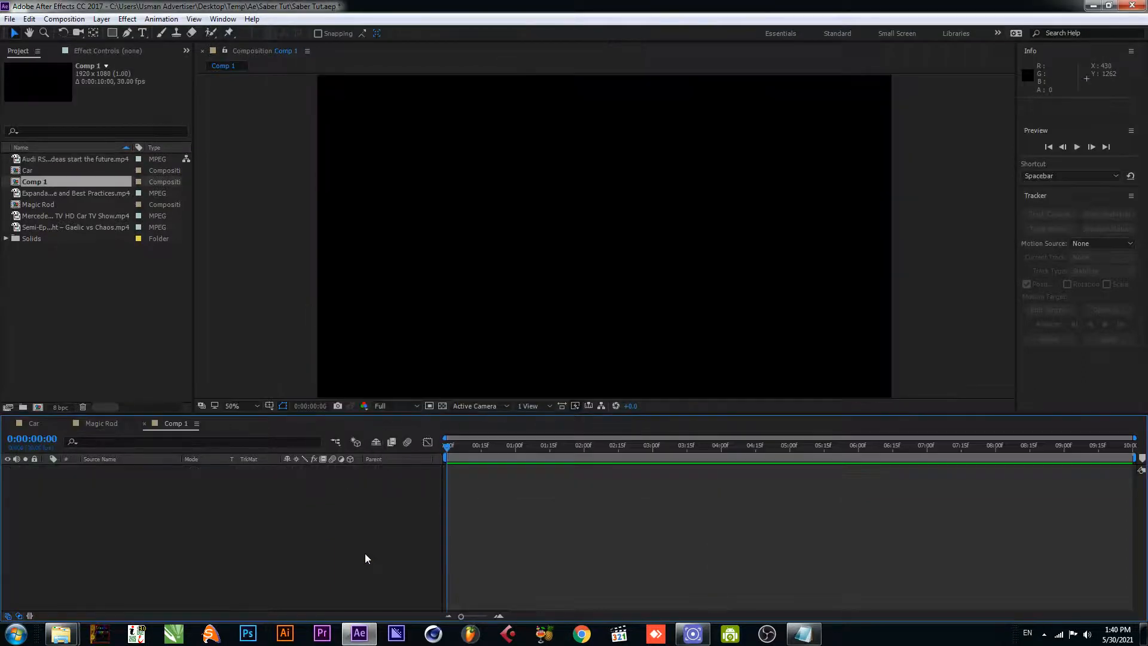
right_click(188, 518)
click(34, 423)
click(138, 521)
key(ctrl+c)
click(174, 424)
key(ctrl+v)
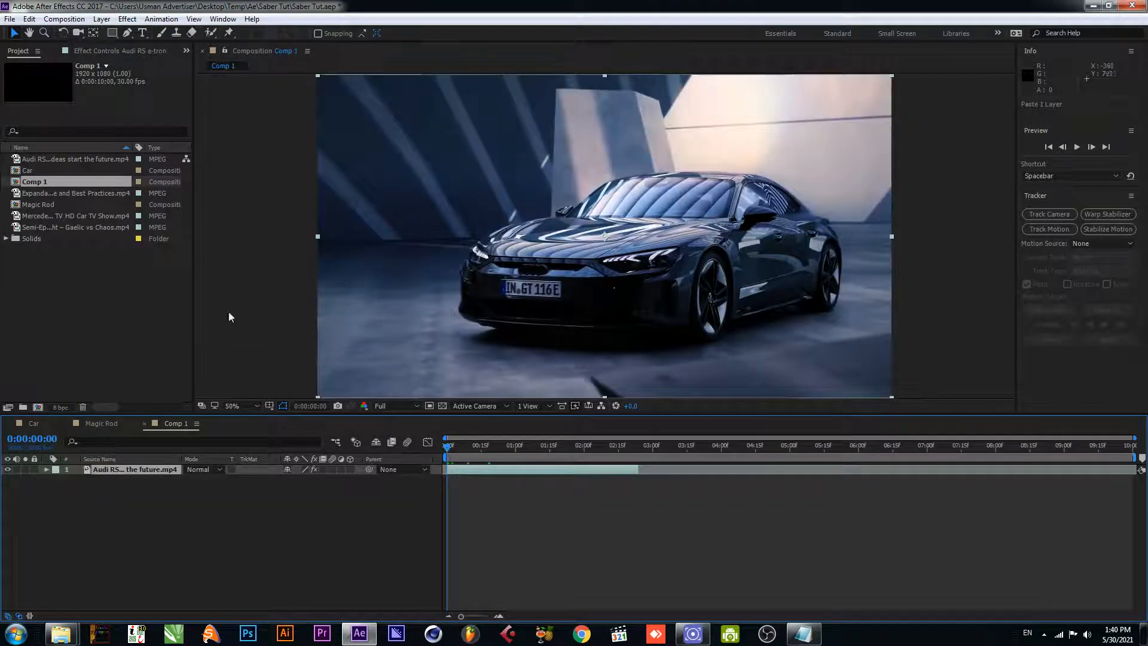
- Delete the colour-correction effects, including Curves, from the pasted Audi footage layer
click(83, 52)
click(58, 76)
key(Delete)
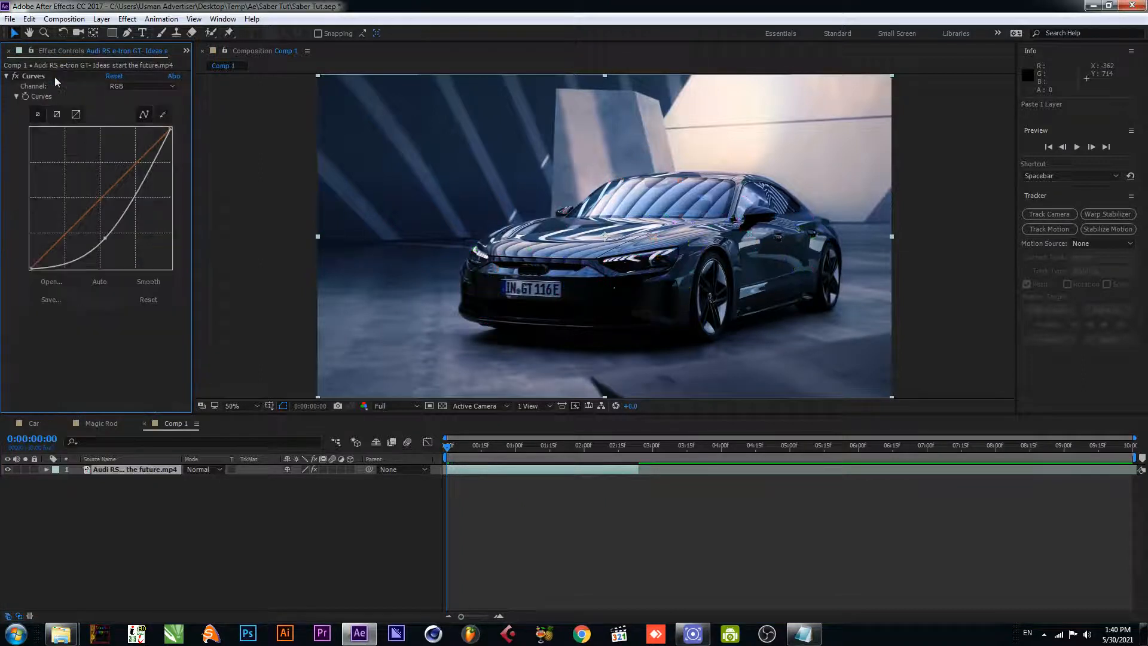
click(55, 76)
key(Delete)
click(423, 458)
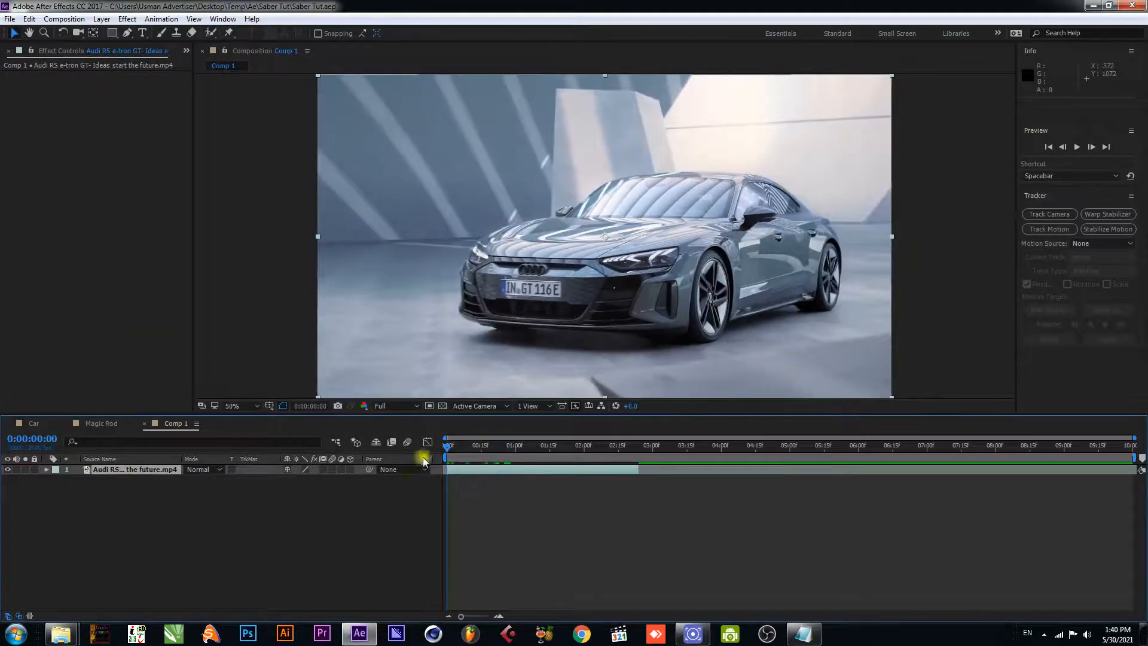
- Show layer names in the timeline and run Track Camera on the Audi footage layer
click(115, 459)
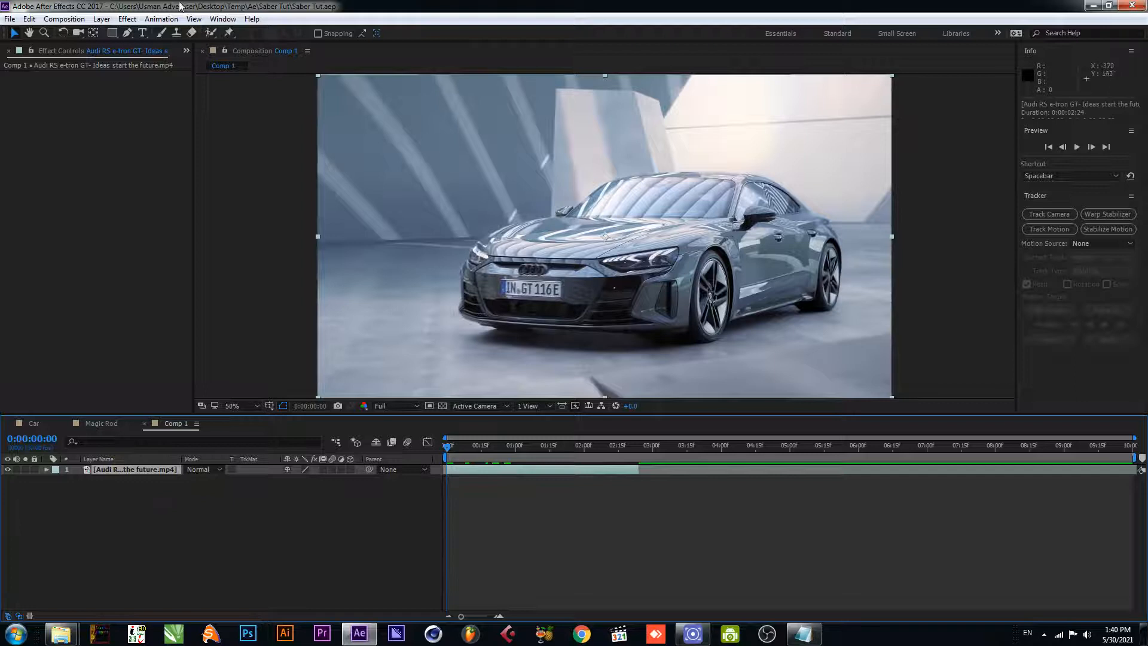
click(157, 24)
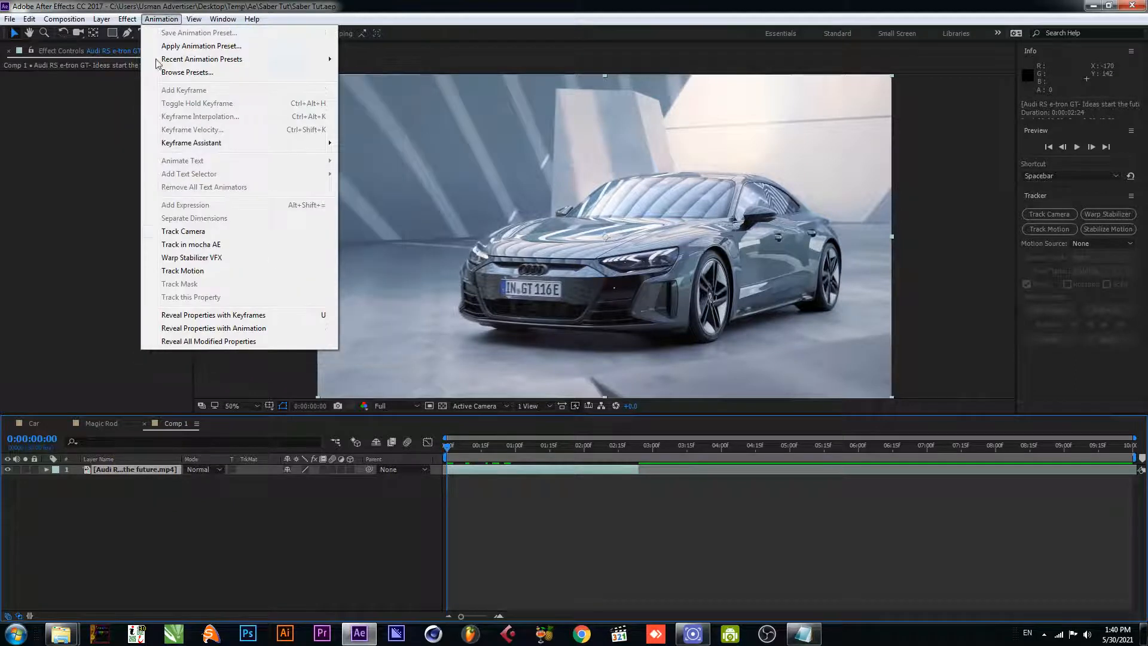
click(187, 234)
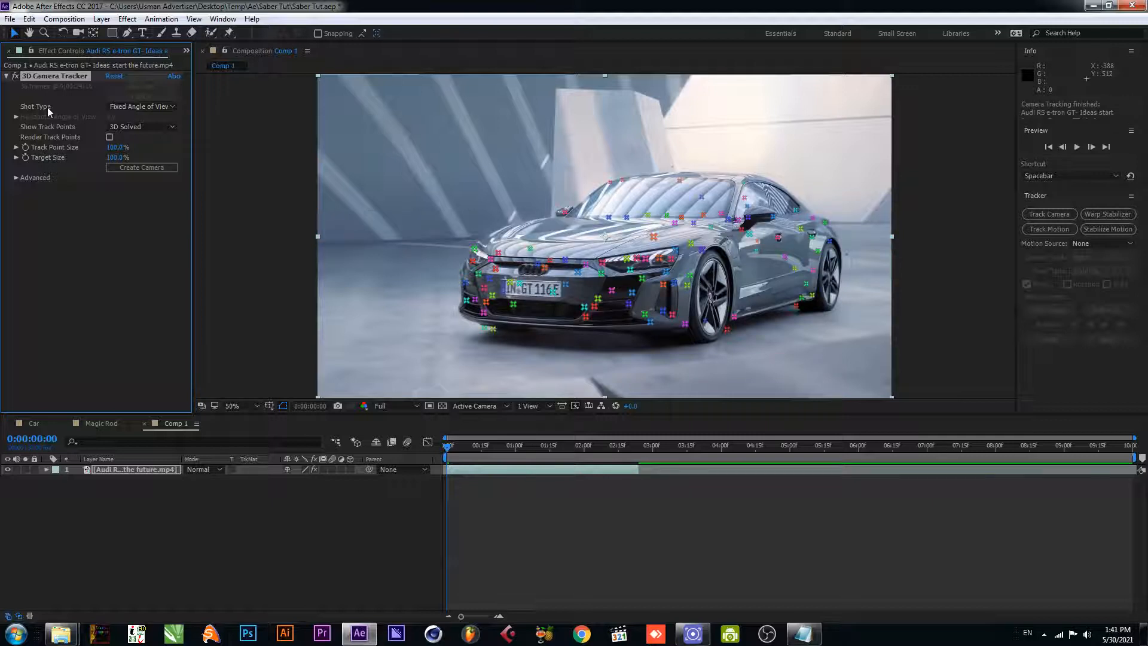
- Create a solid and camera from the 3D track point on the lower part of the car's rear door
key(period)
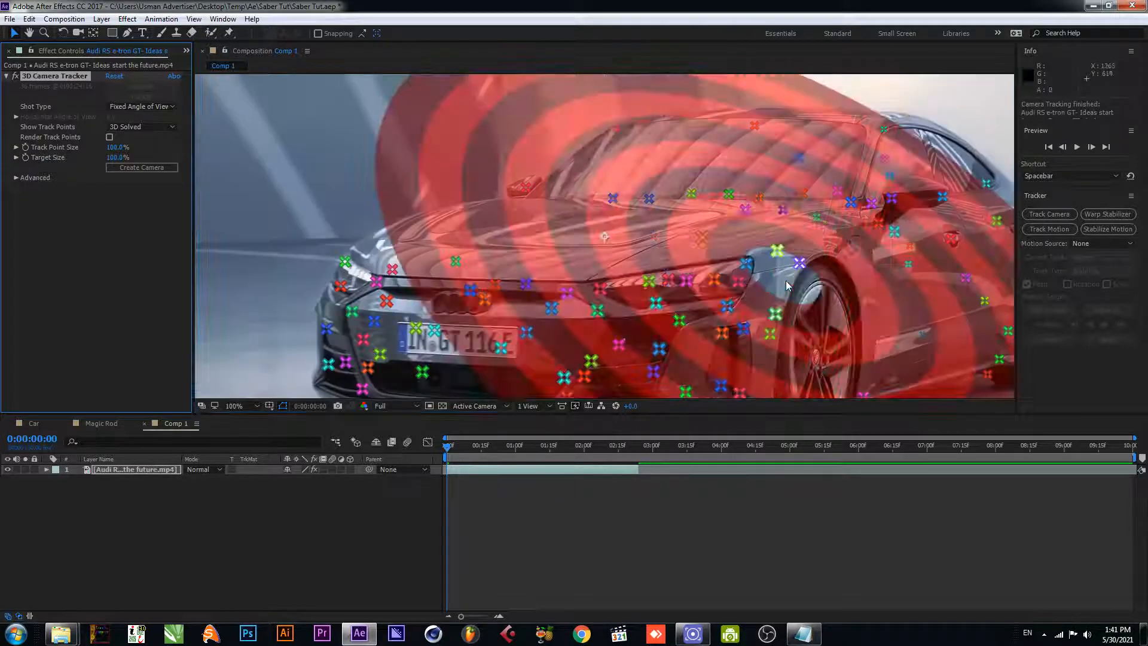
key(space)
drag(878, 294, 462, 187)
drag(587, 205, 625, 261)
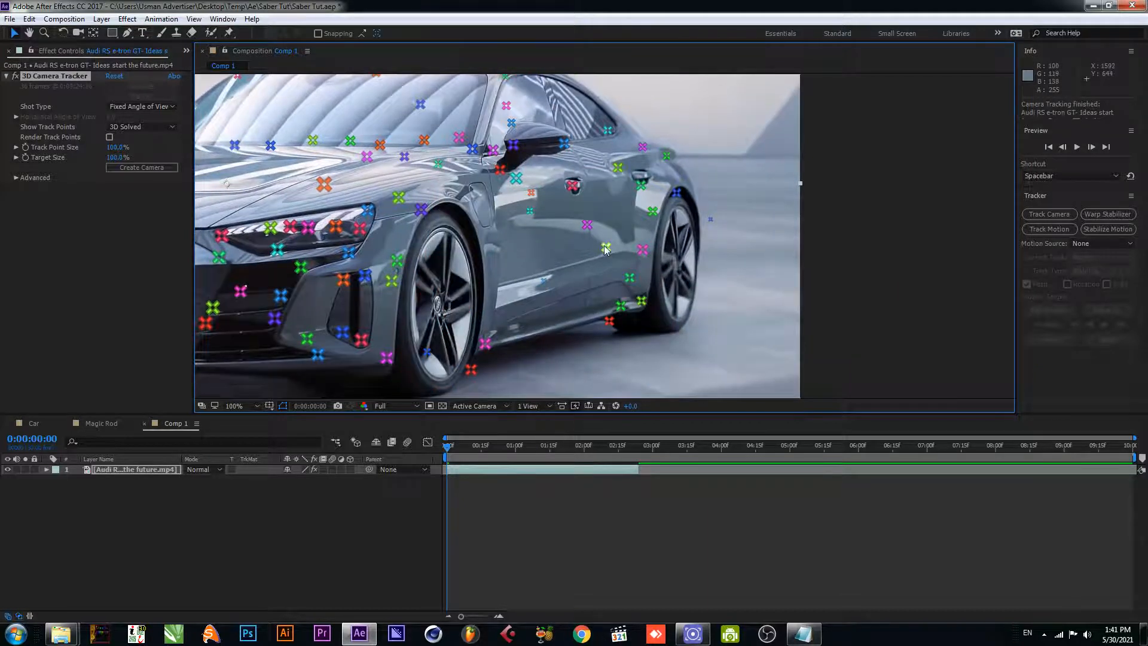
right_click(606, 249)
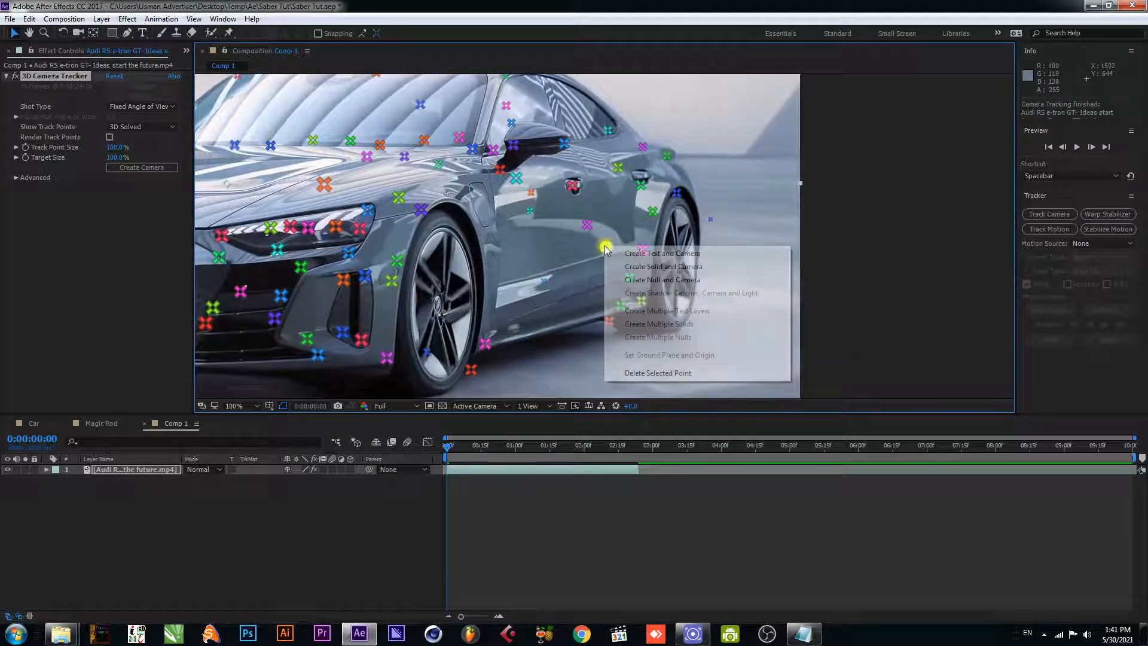
click(642, 268)
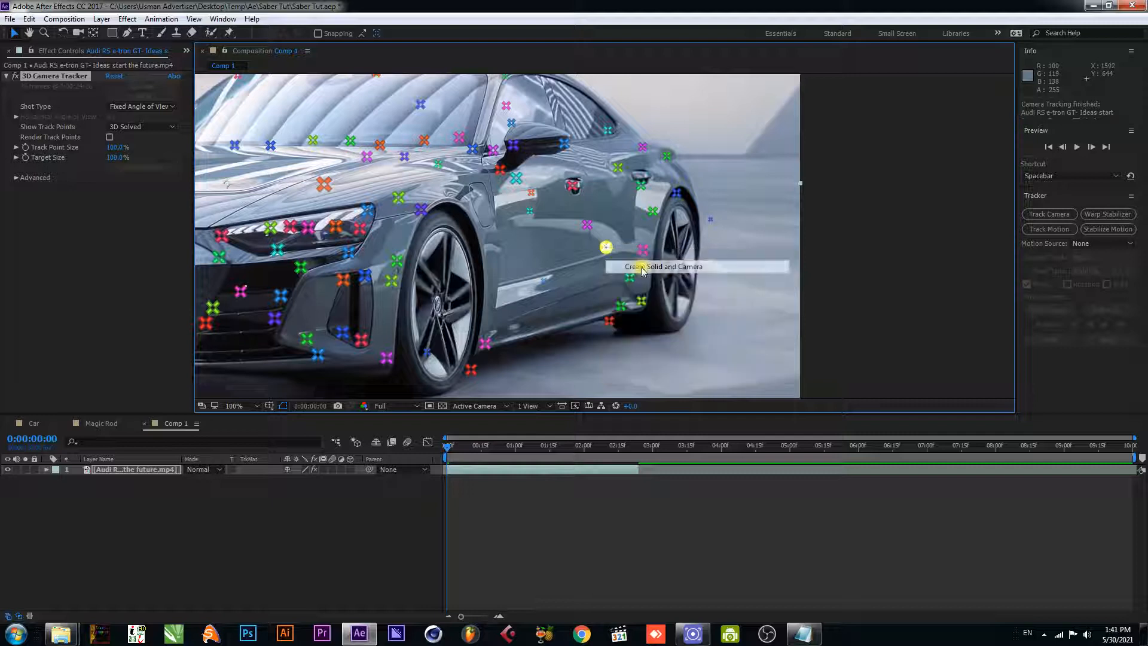
click(128, 469)
click(129, 515)
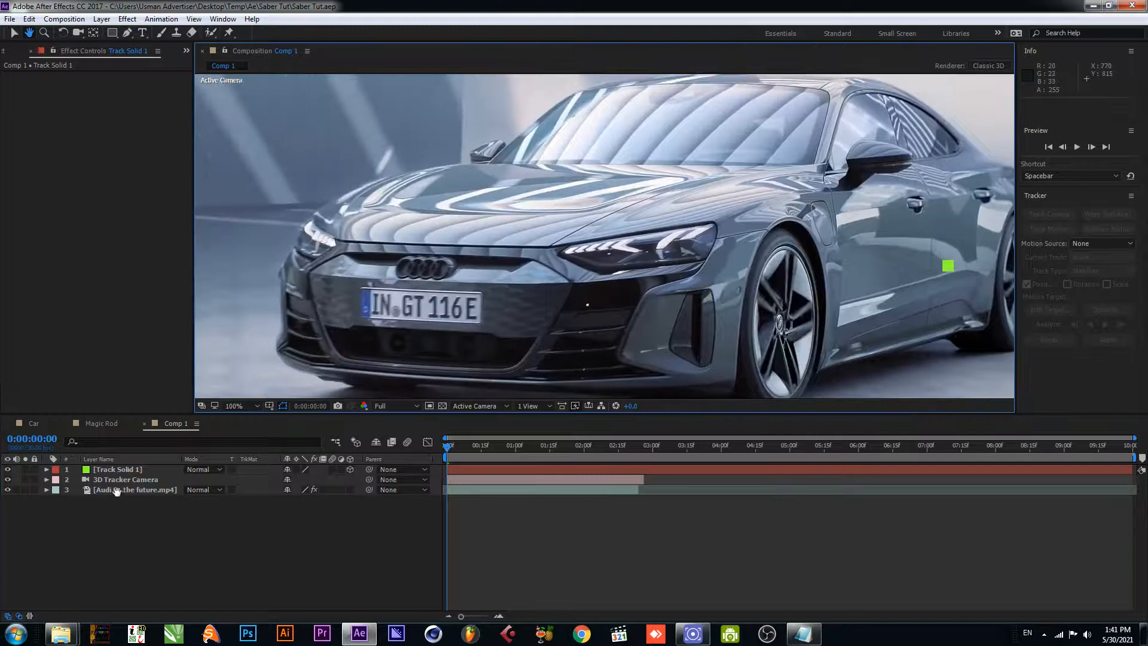
- Create a second solid from the 3D track point on the hood's front edge just above the Audi emblem
click(135, 490)
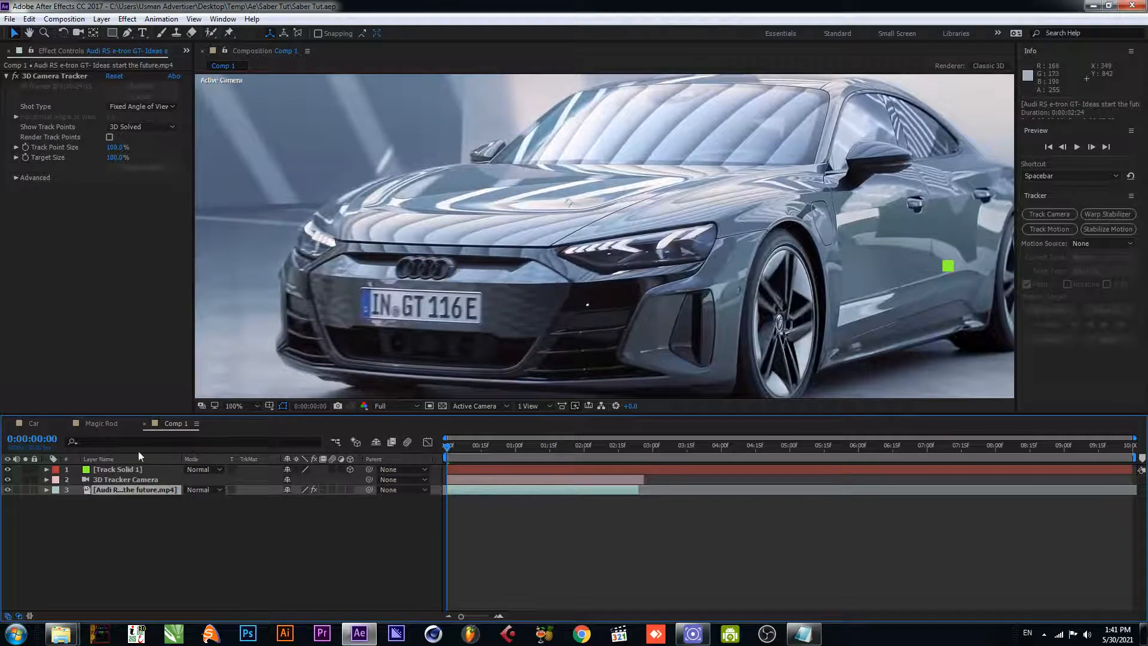
click(67, 76)
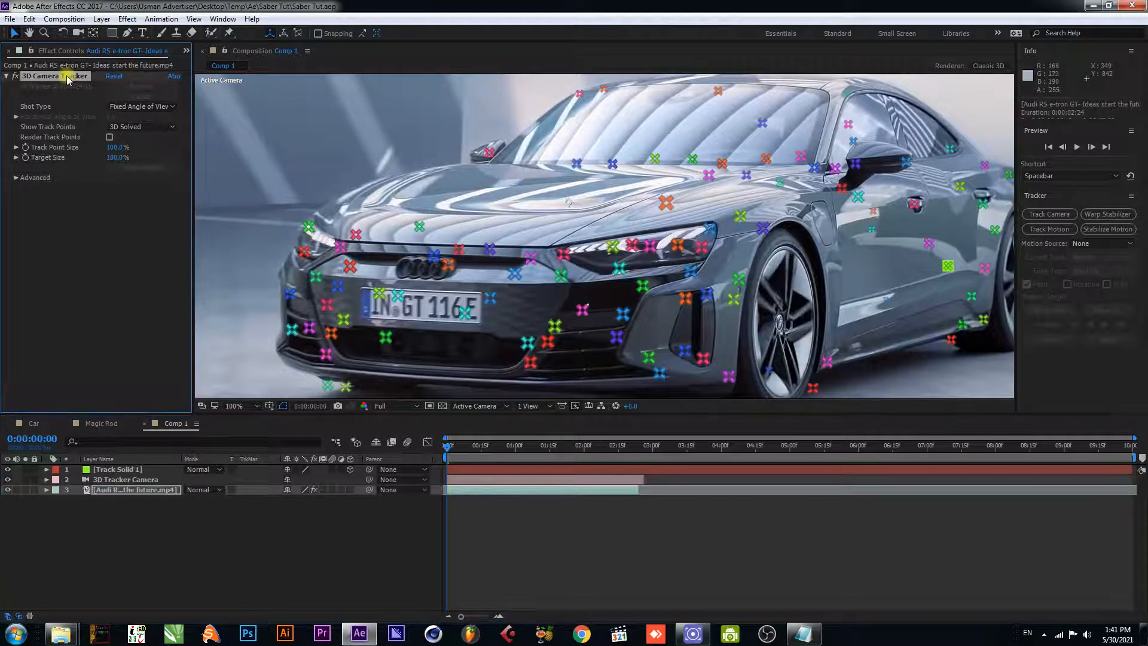
right_click(457, 250)
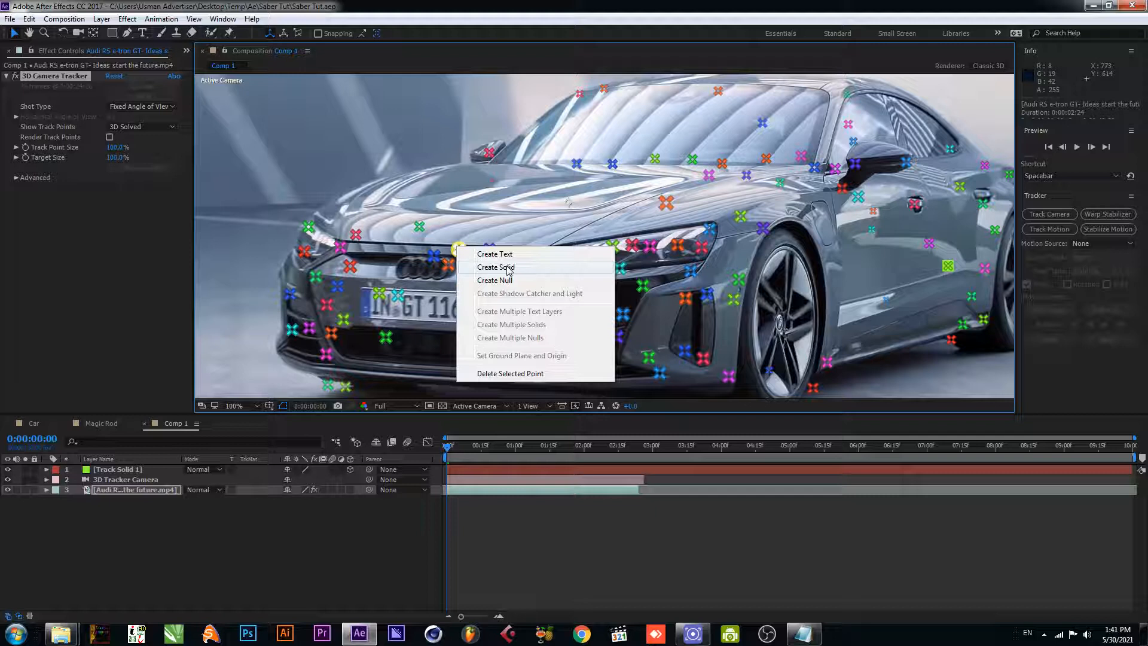
click(510, 270)
click(147, 529)
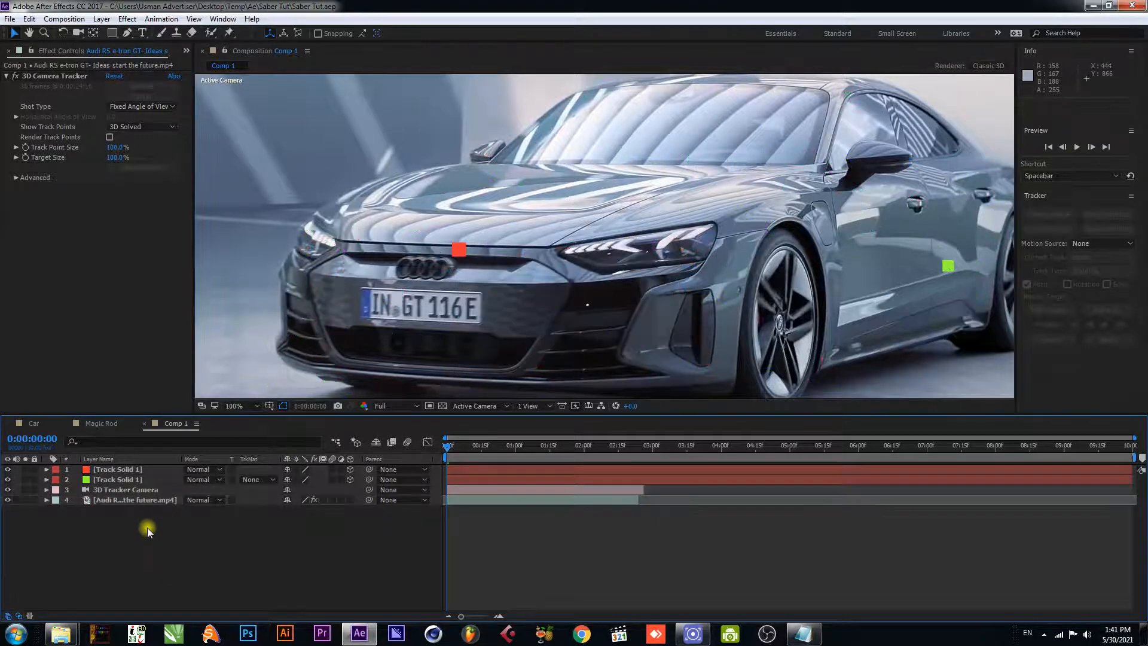
- Create a 1920 px wide solid named Saber 1 and place it between the red and green track solids in the layer order
right_click(147, 529)
mouse_move(231, 414)
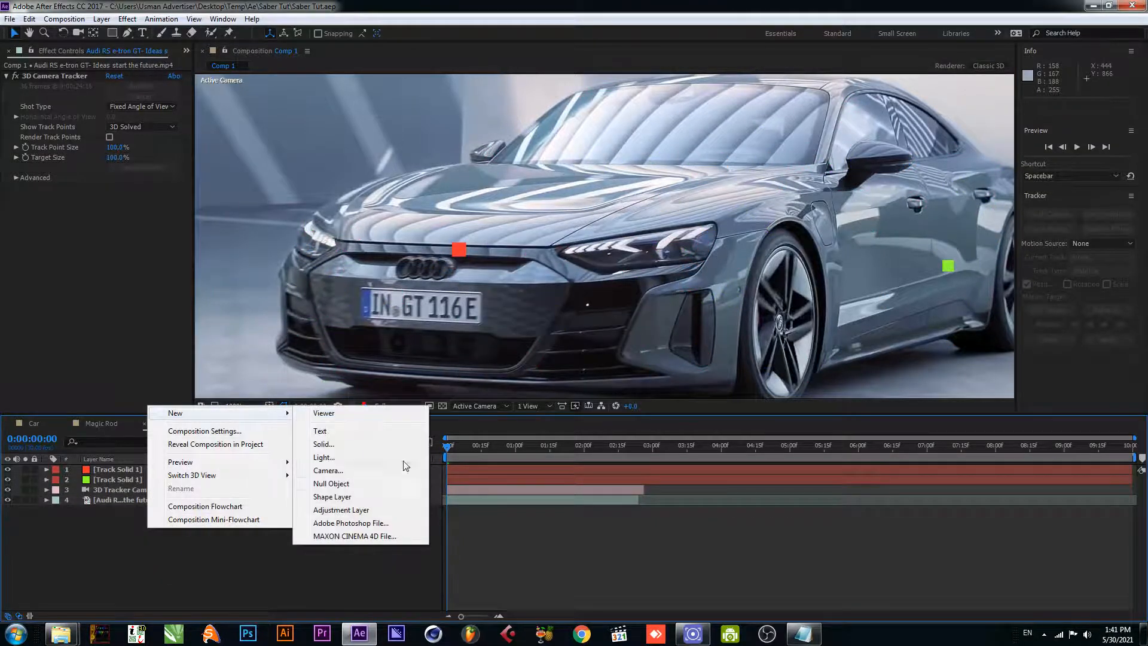
click(350, 445)
text(Sa)
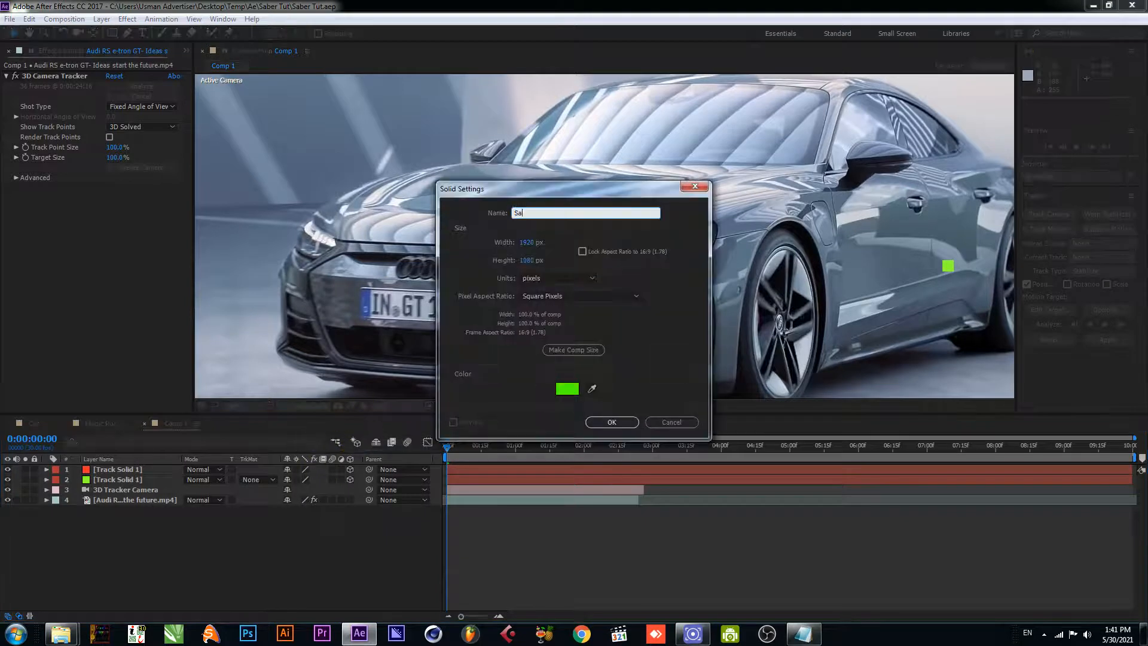
text(ber 1)
key(Return)
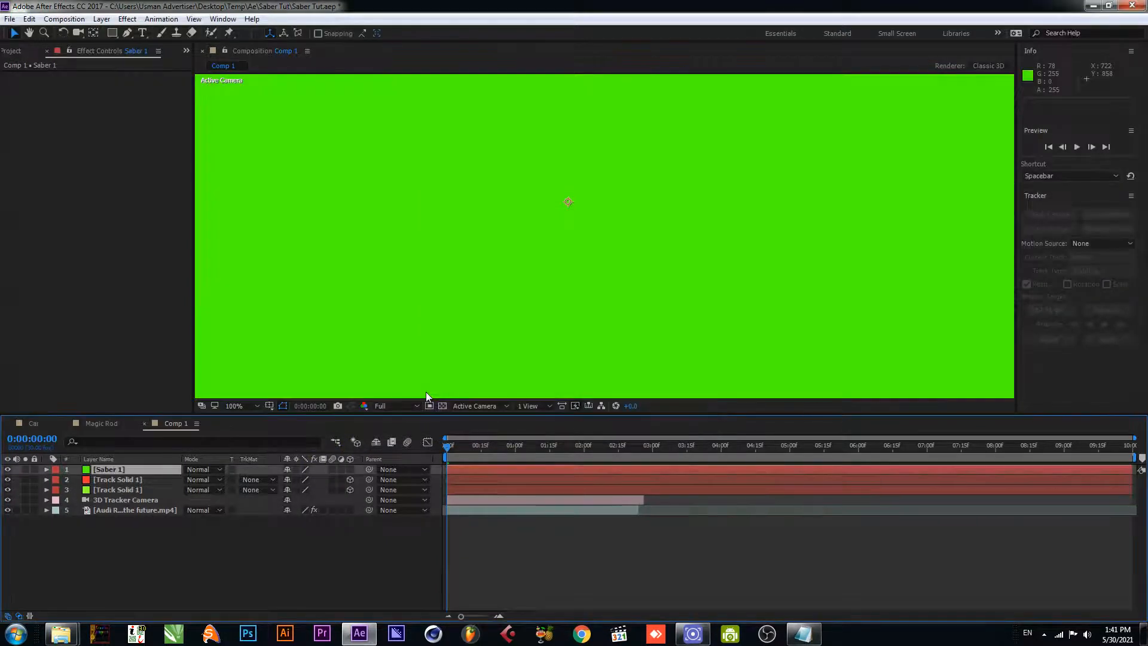
drag(109, 472, 109, 486)
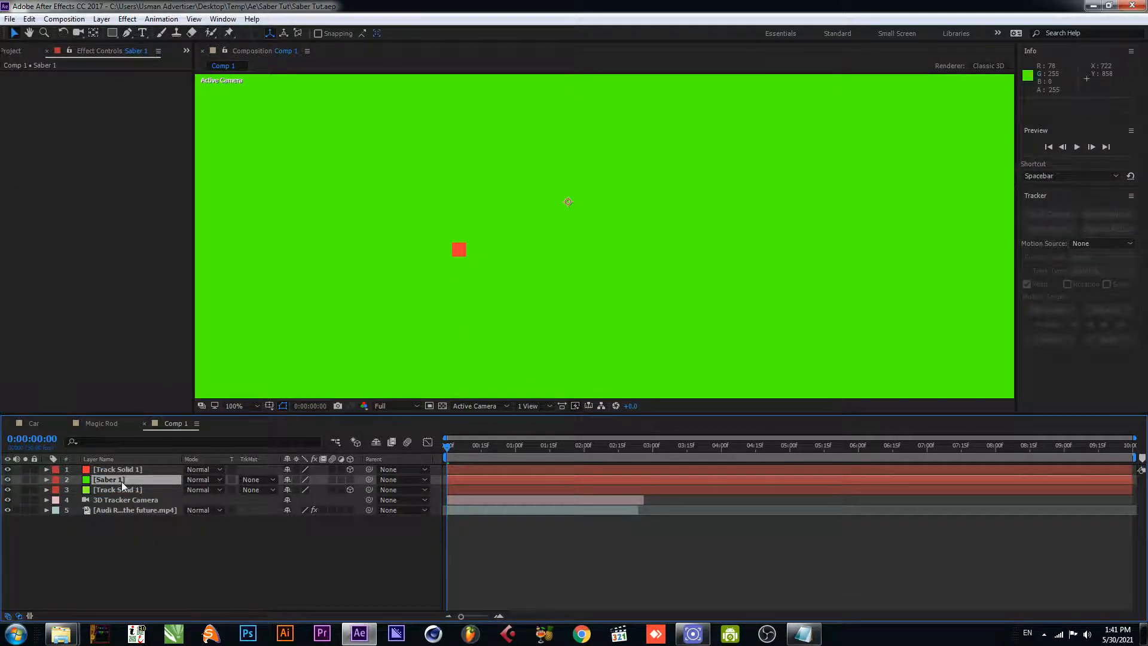
- Apply the Saber effect to the Saber 1 solid
key(ctrl+space)
text(sab)
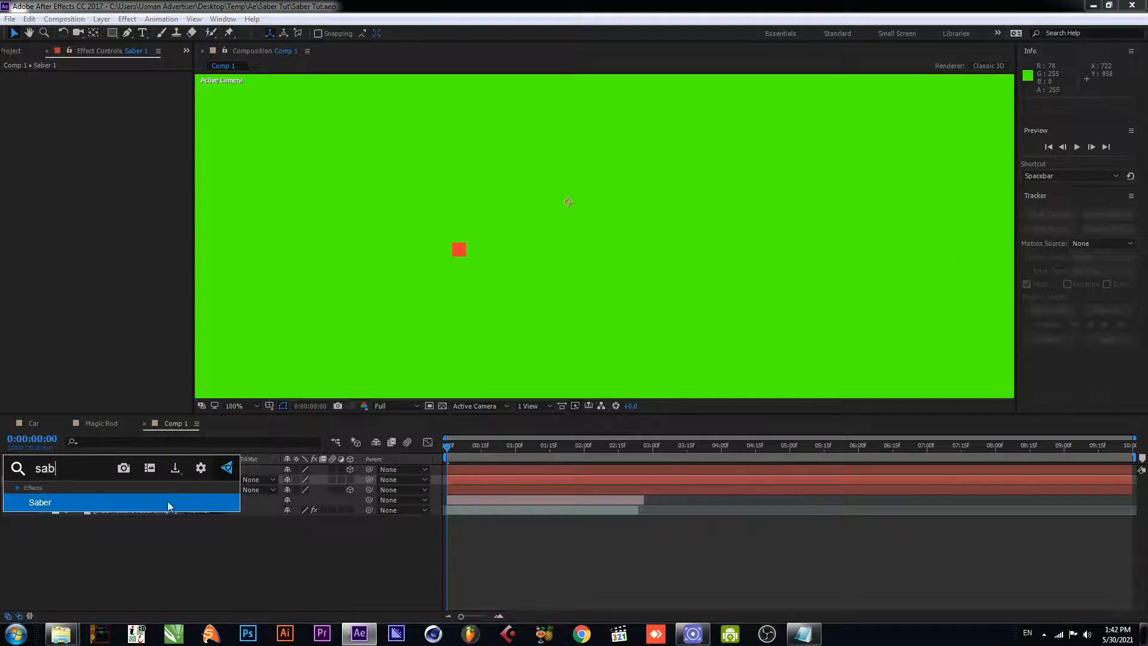
click(171, 503)
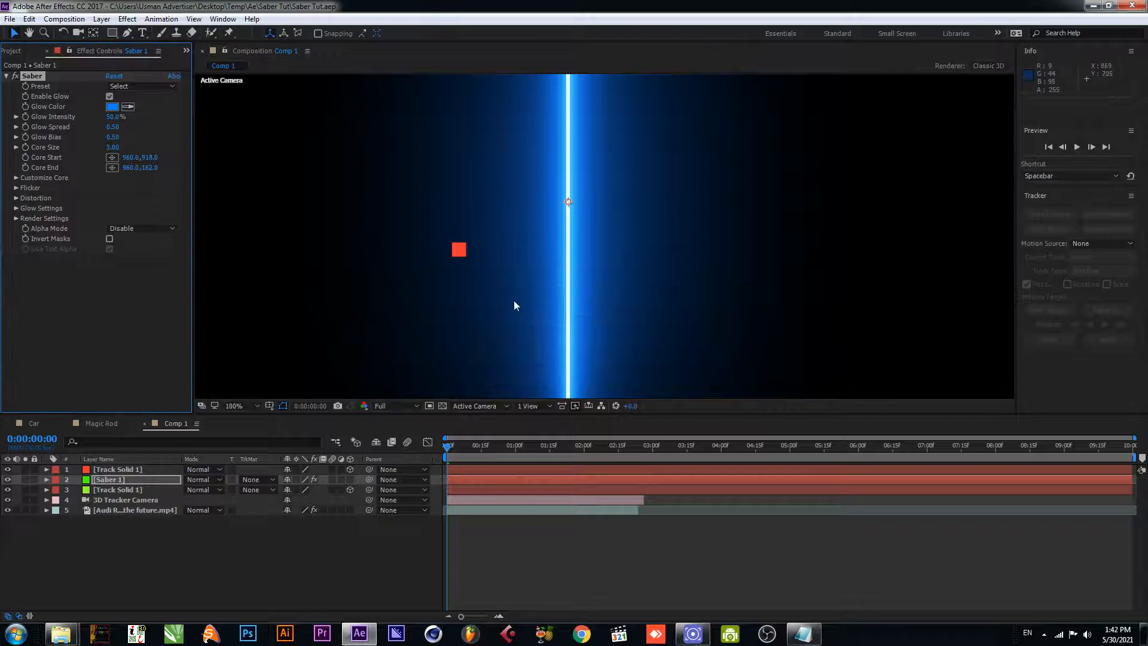
scroll(517, 299, down, 2)
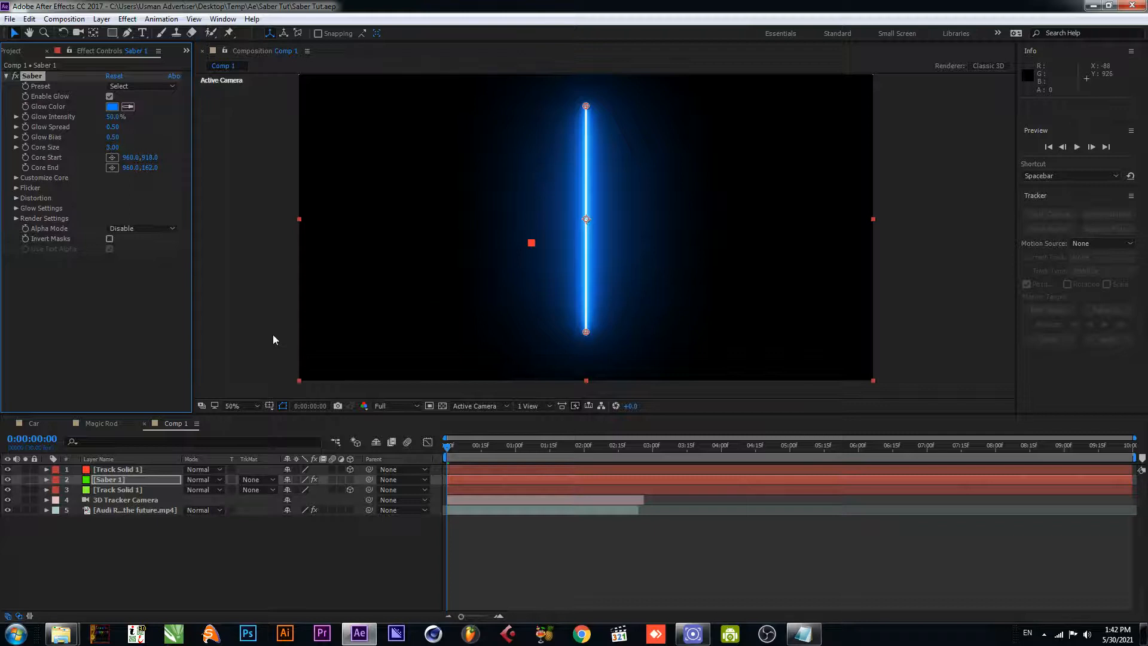
- Copy the green track solid's position onto the Saber 1 layer and set Saber 1's blending mode to Screen
click(176, 531)
click(125, 480)
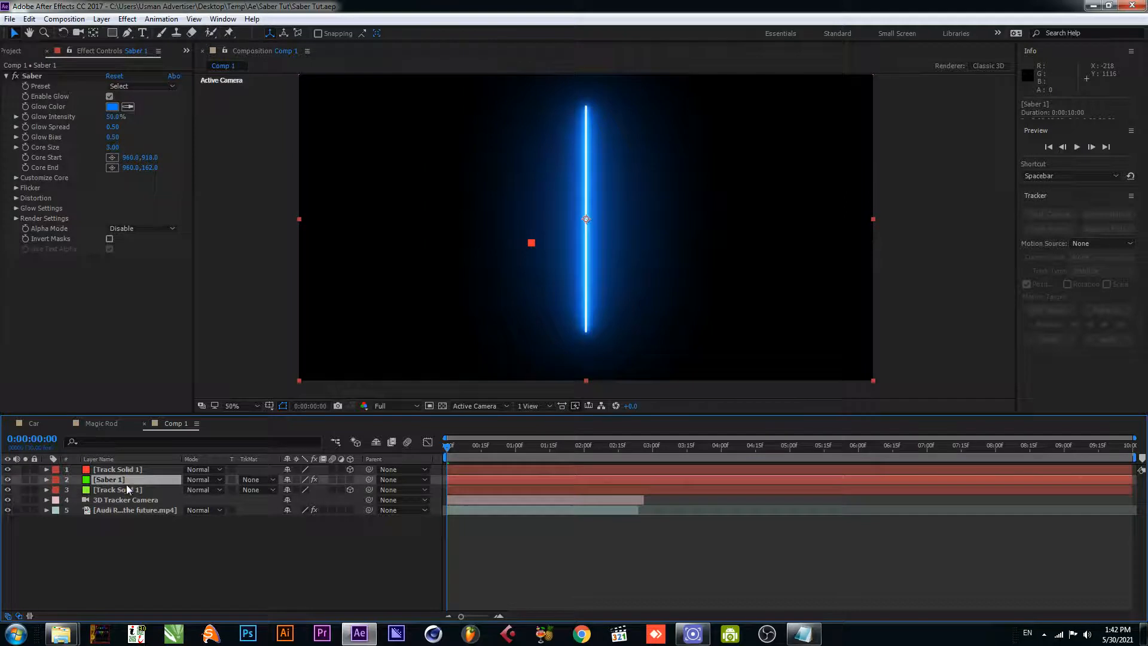
click(135, 488)
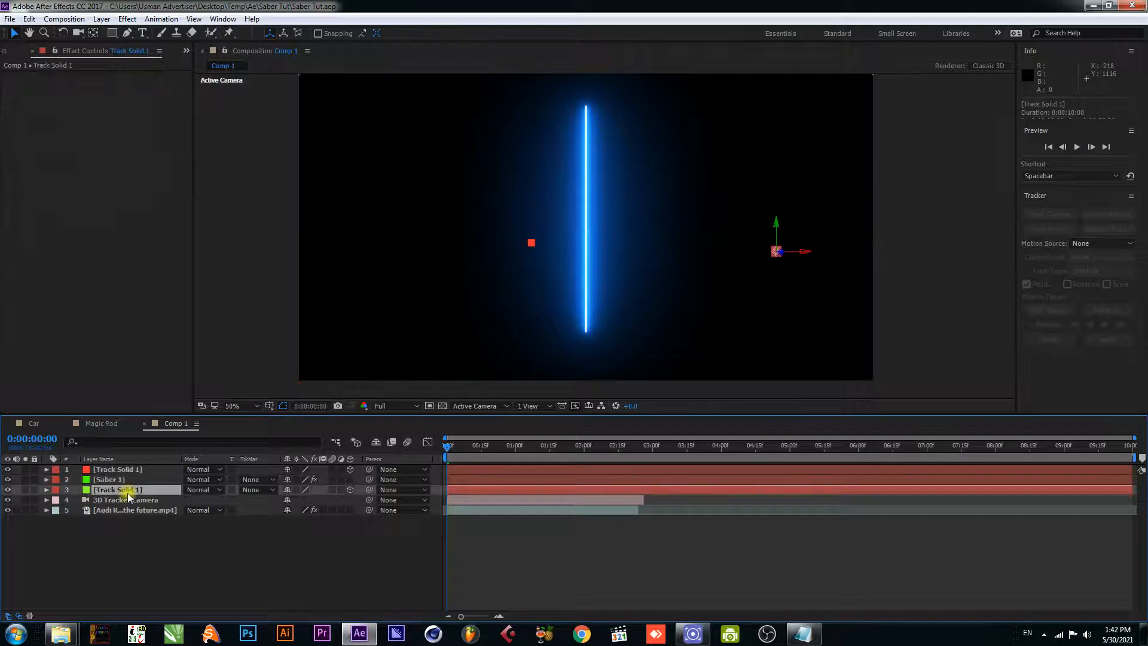
click(47, 490)
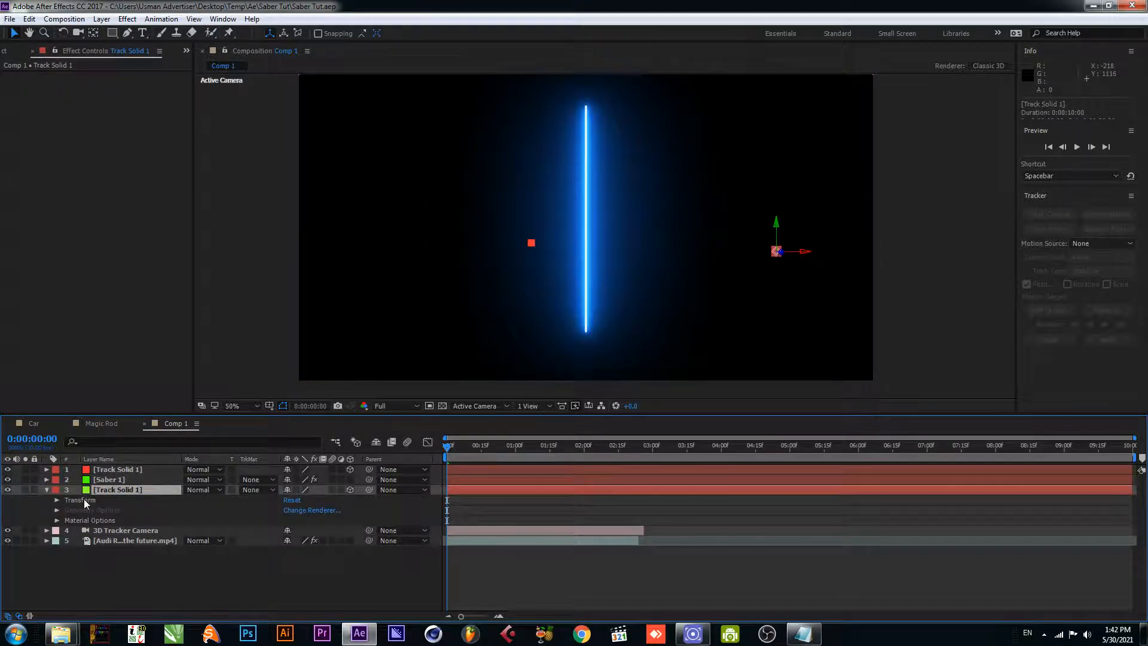
click(84, 501)
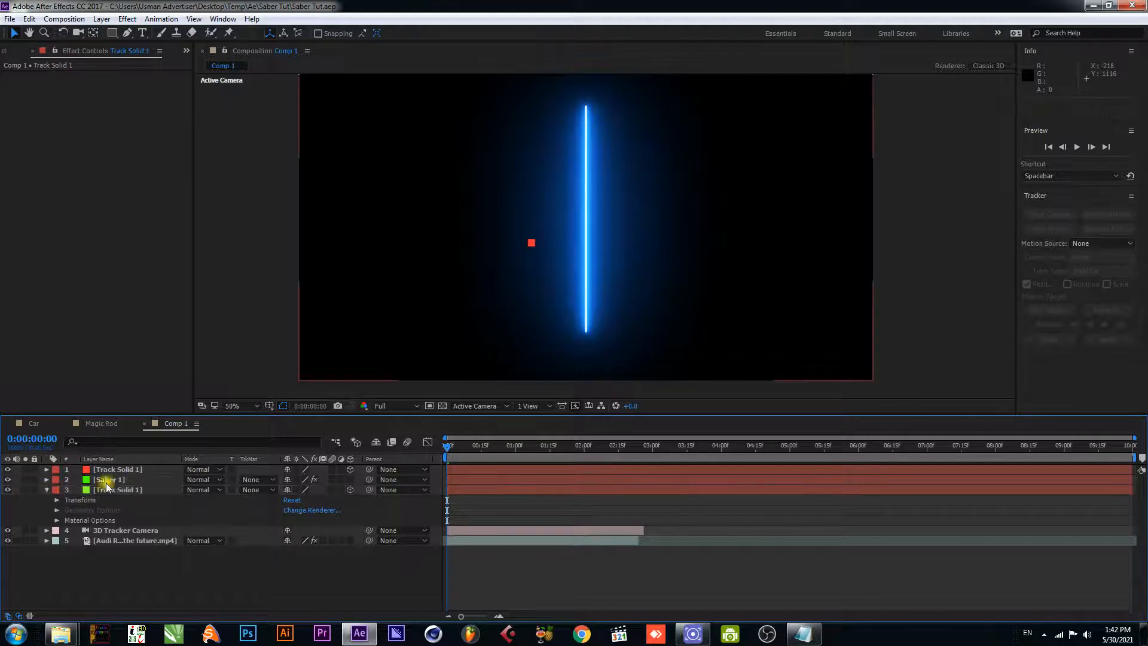
click(48, 490)
click(107, 481)
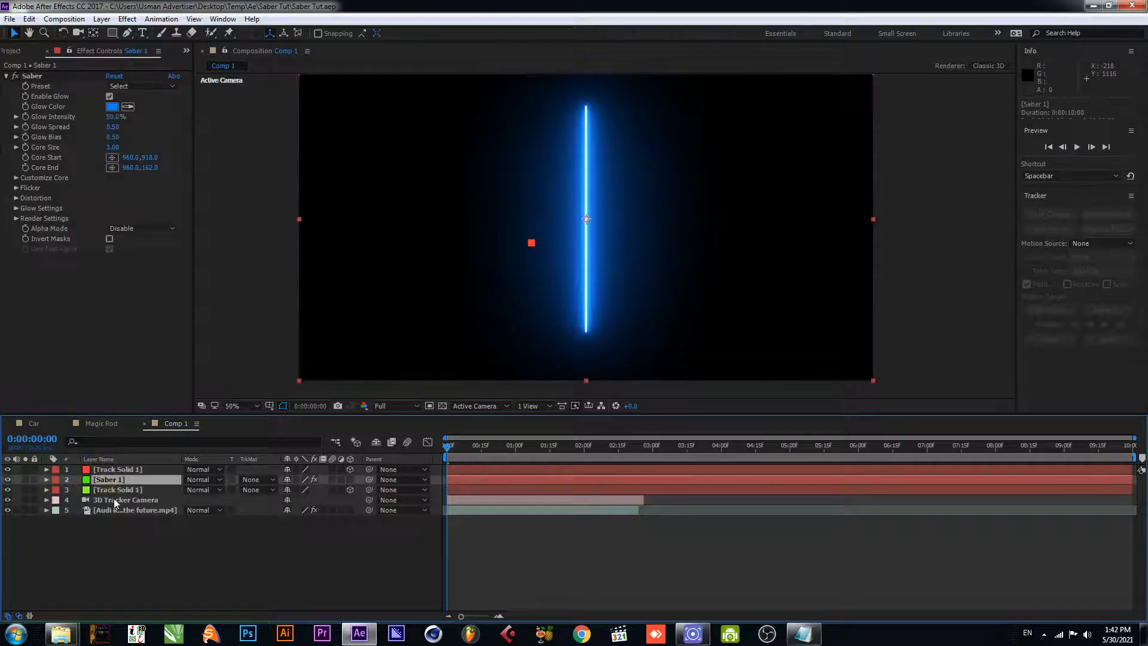
key(ctrl+v)
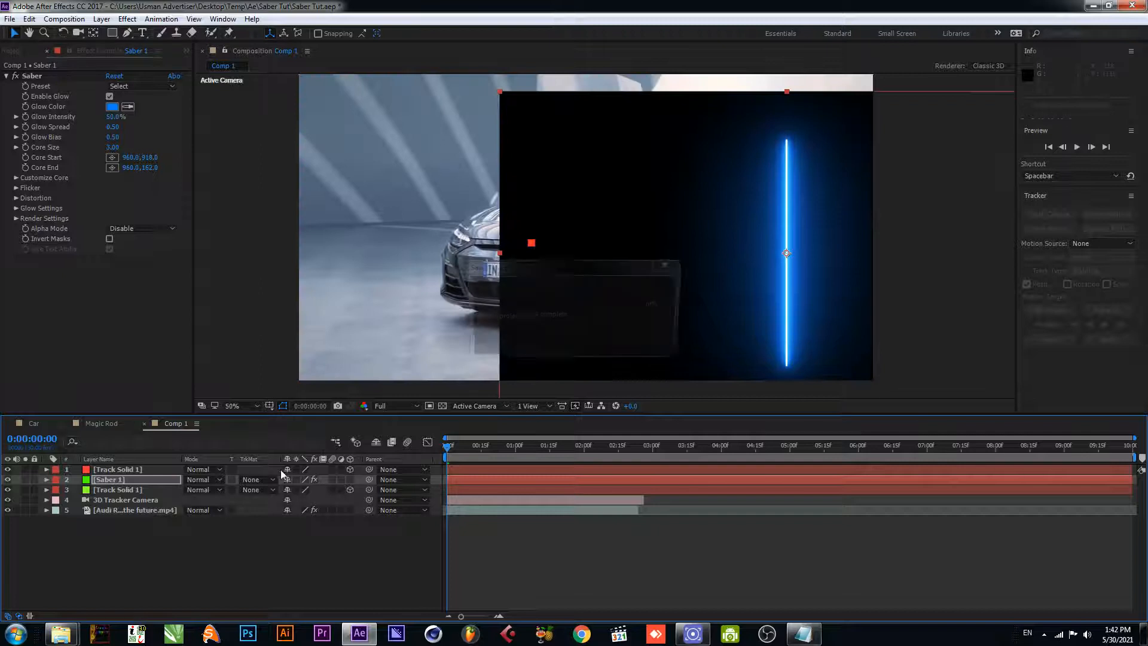
click(223, 479)
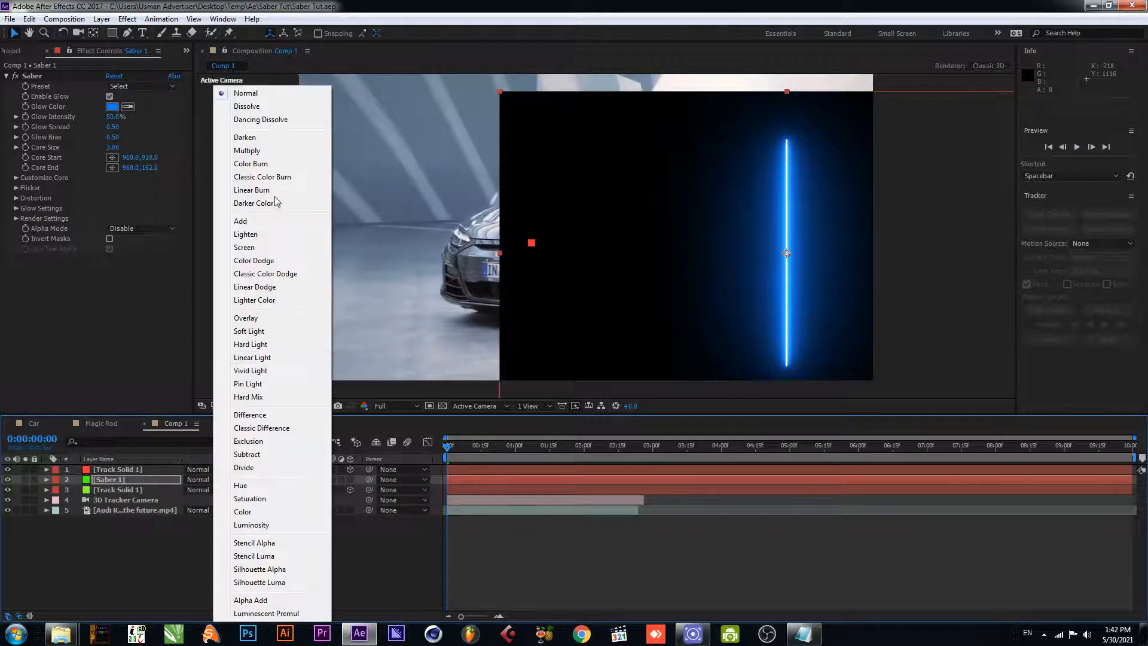
click(255, 247)
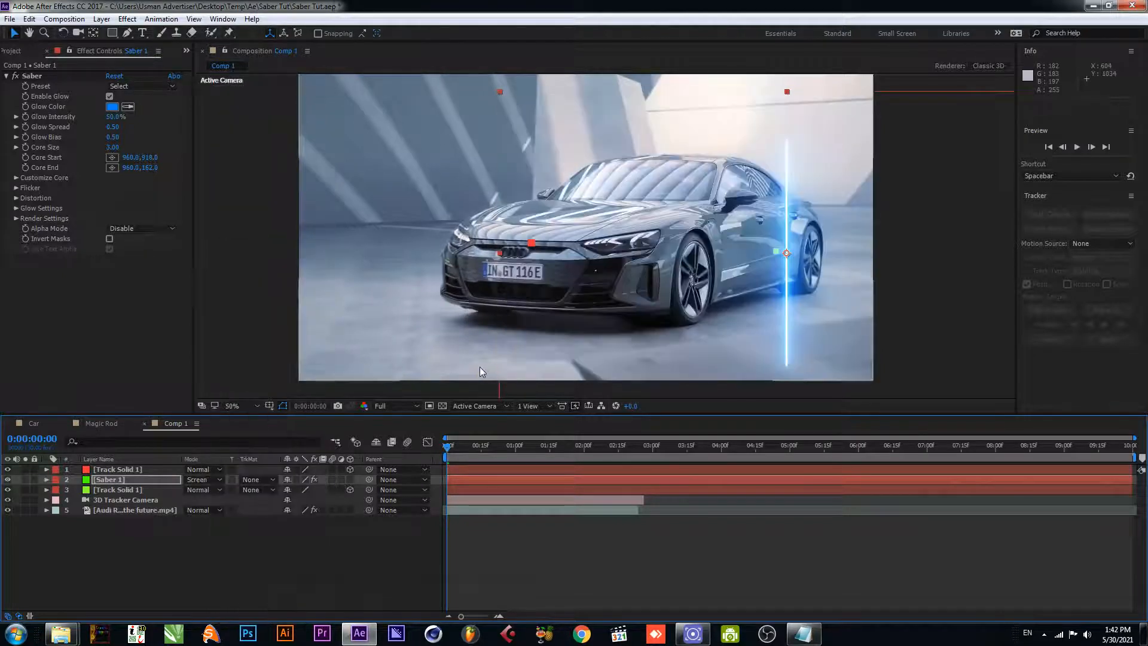
- Hide the Saber 1 layer and the green track solid, and save the project
click(7, 480)
click(7, 490)
key(ctrl+s)
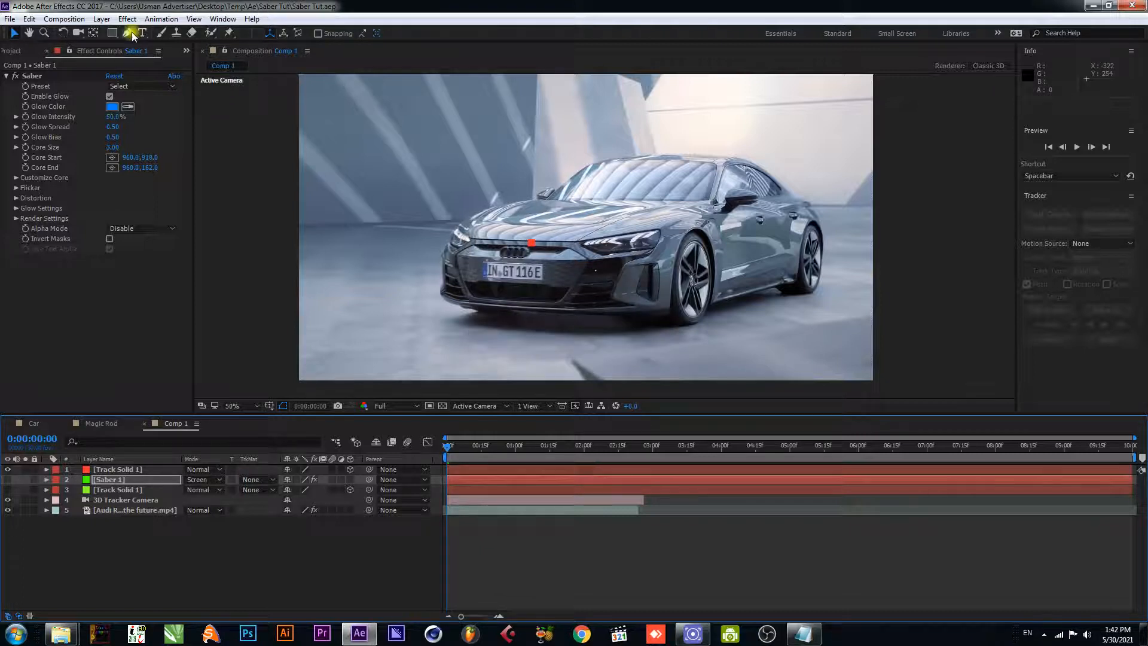
- Start a Pen tool mask on Saber 1, tracing the rear wheel arch from its back edge over to the side sill
drag(729, 255, 622, 241)
scroll(622, 240, up, 1)
drag(769, 271, 632, 272)
scroll(701, 257, up, 1)
drag(720, 261, 684, 272)
key(g)
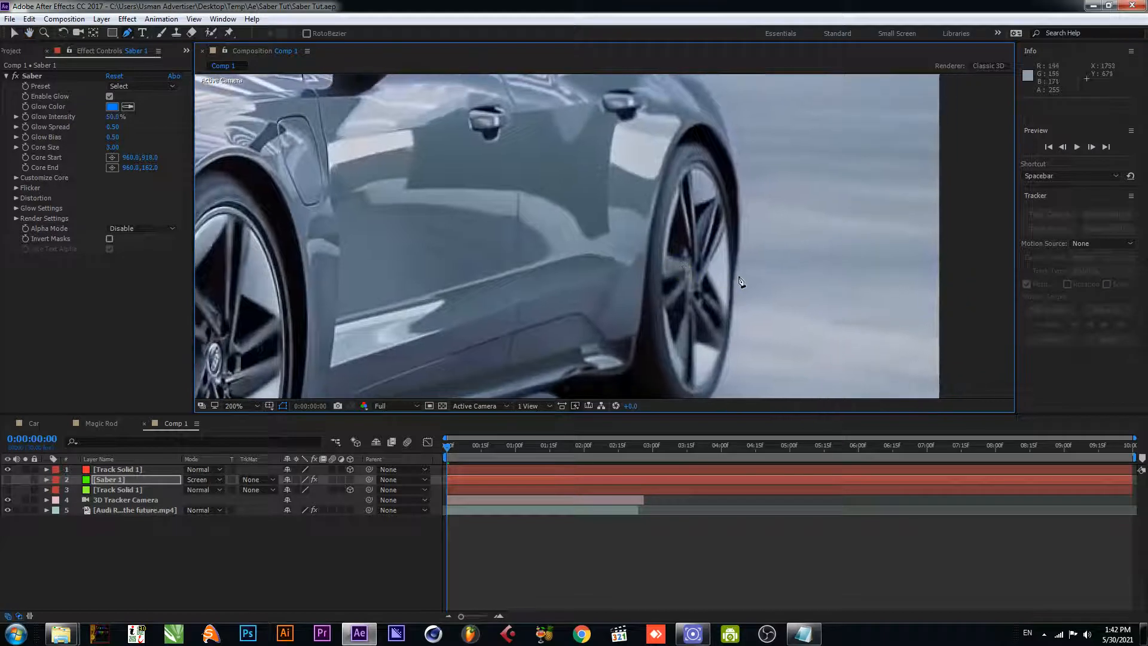
click(735, 279)
drag(700, 126, 647, 124)
click(632, 363)
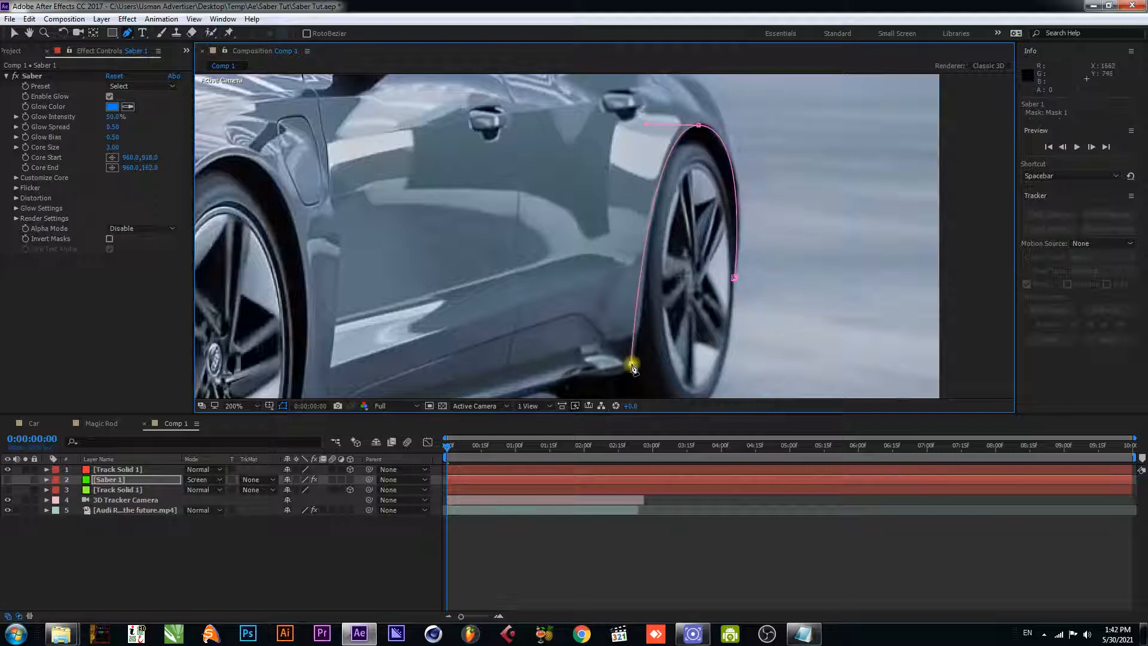
- Extend the Saber 1 mask forward along the side sill and curve it up over the top of the front wheel arch
drag(595, 373, 667, 231)
click(518, 278)
drag(576, 204, 595, 320)
click(474, 89)
drag(474, 89, 353, 149)
drag(564, 289, 584, 128)
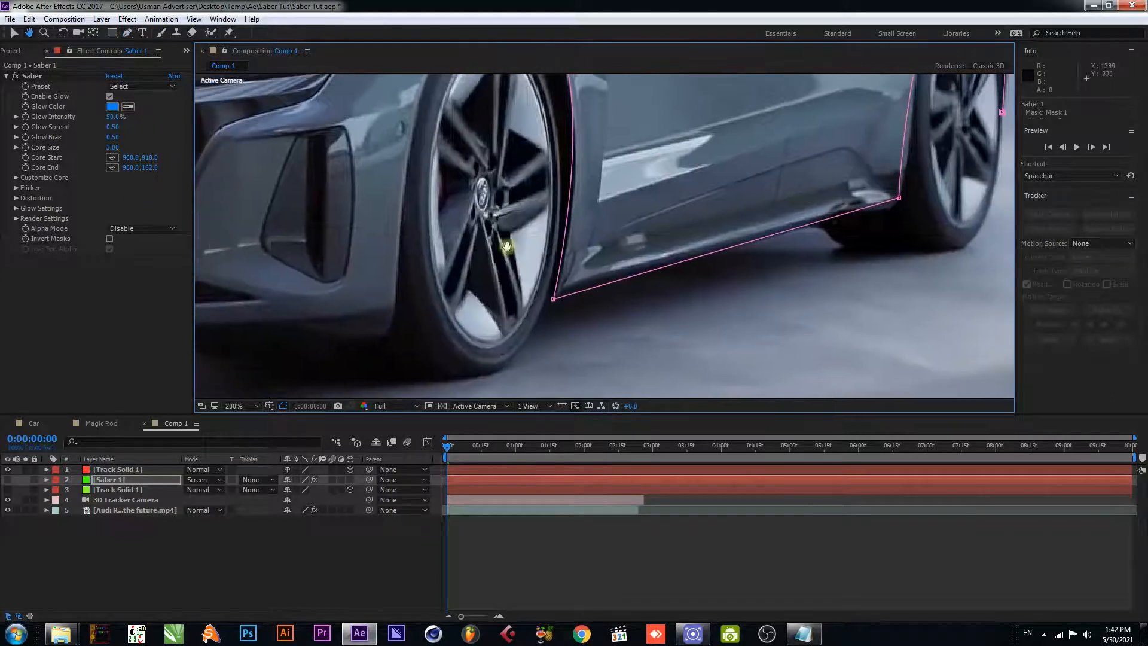
- Preview the shot, return to the first frame, and end the mask at the lower front edge of the front wheel arch
key(space)
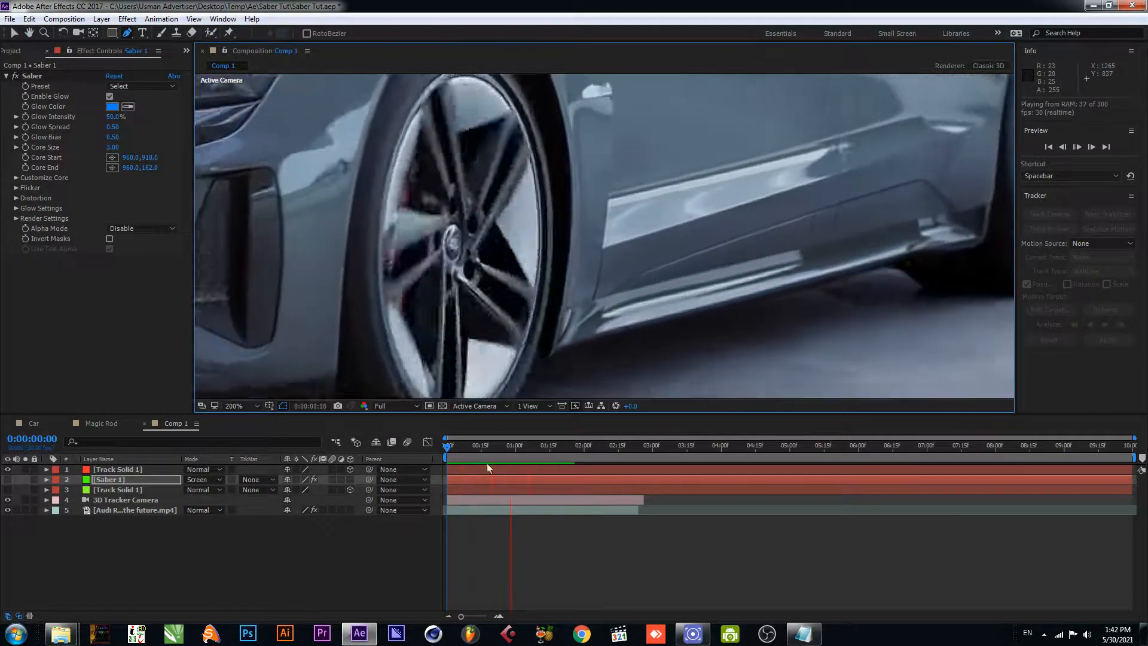
key(space)
drag(512, 245, 518, 254)
key(g)
key(space)
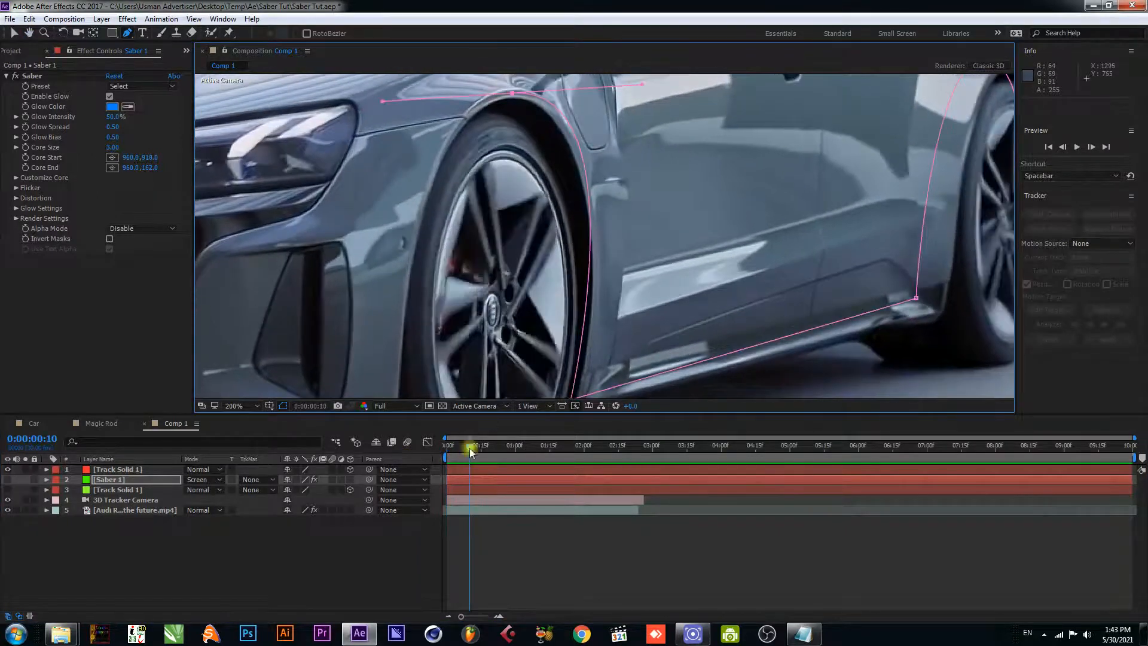
click(503, 245)
scroll(505, 248, down, 1)
key(space)
drag(523, 296, 491, 339)
- Refine the mask's curve around the front wheel arch to follow its edge, and save the project
click(478, 172)
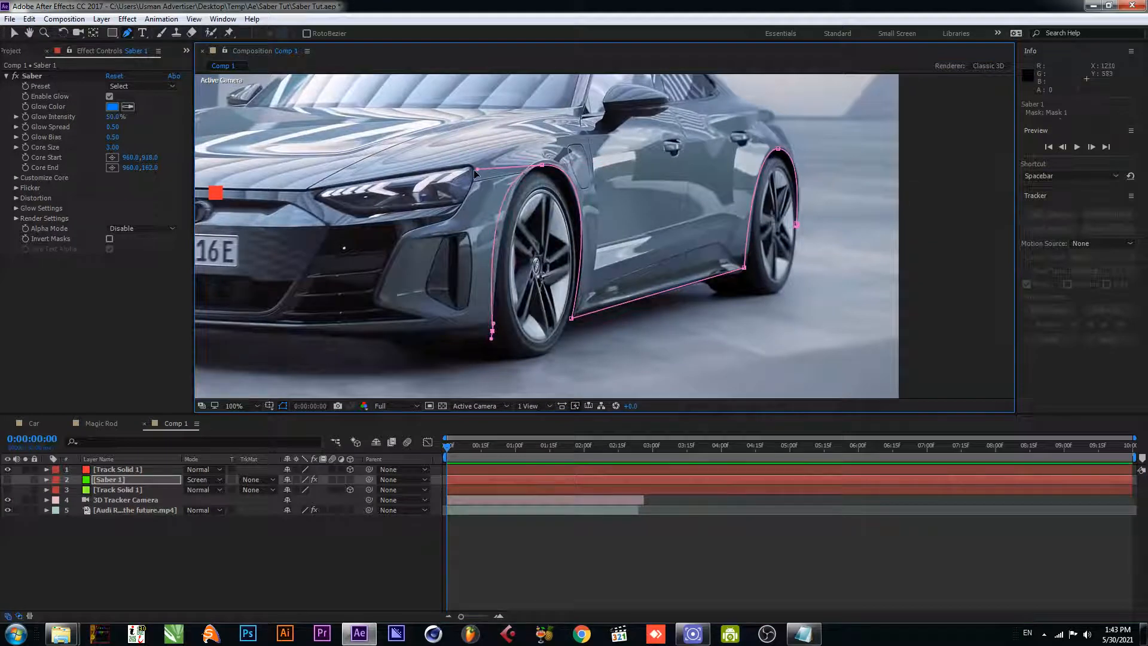
drag(479, 172, 492, 172)
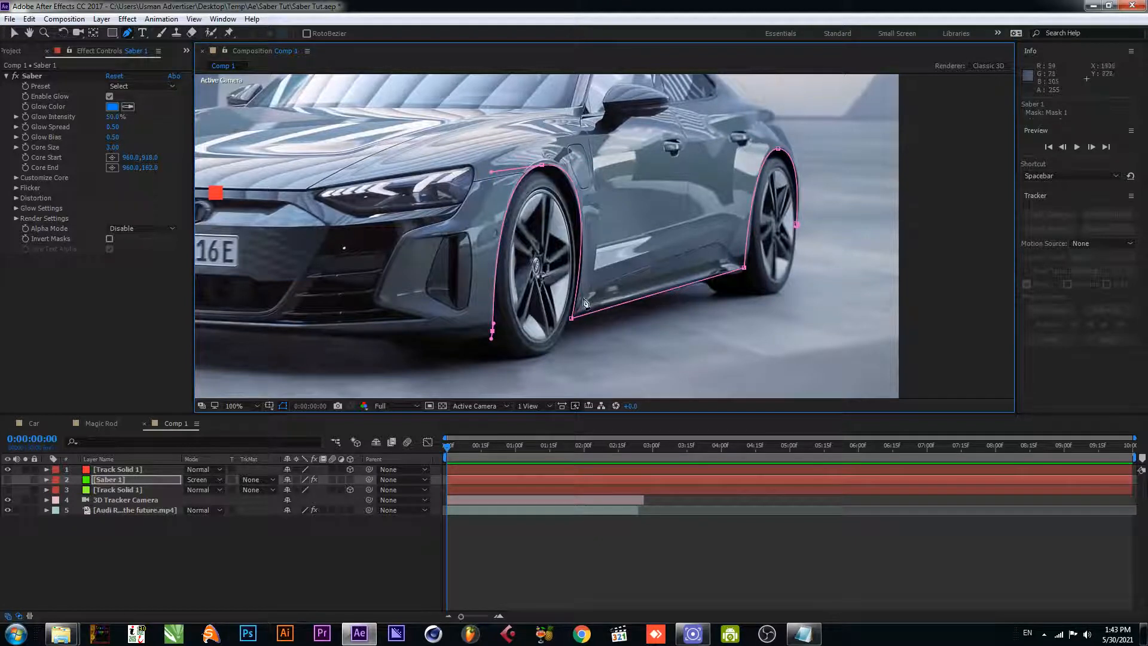
click(572, 320)
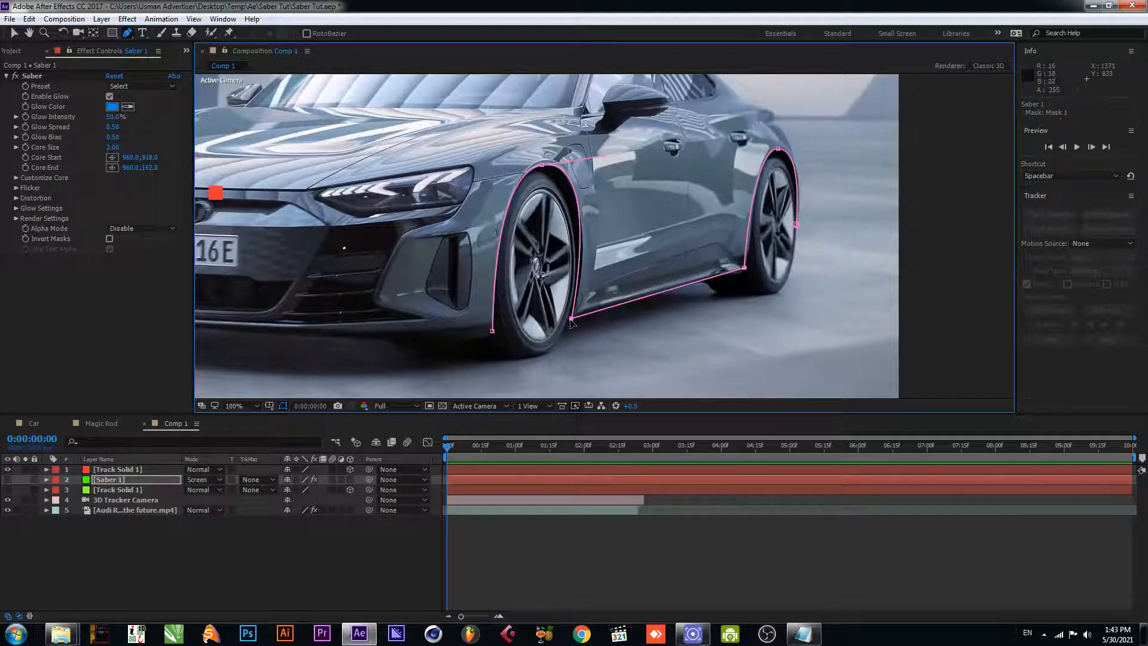
key(ctrl+s)
- Show the Saber 1 layer and set its Saber core type to Layer Masks
click(110, 480)
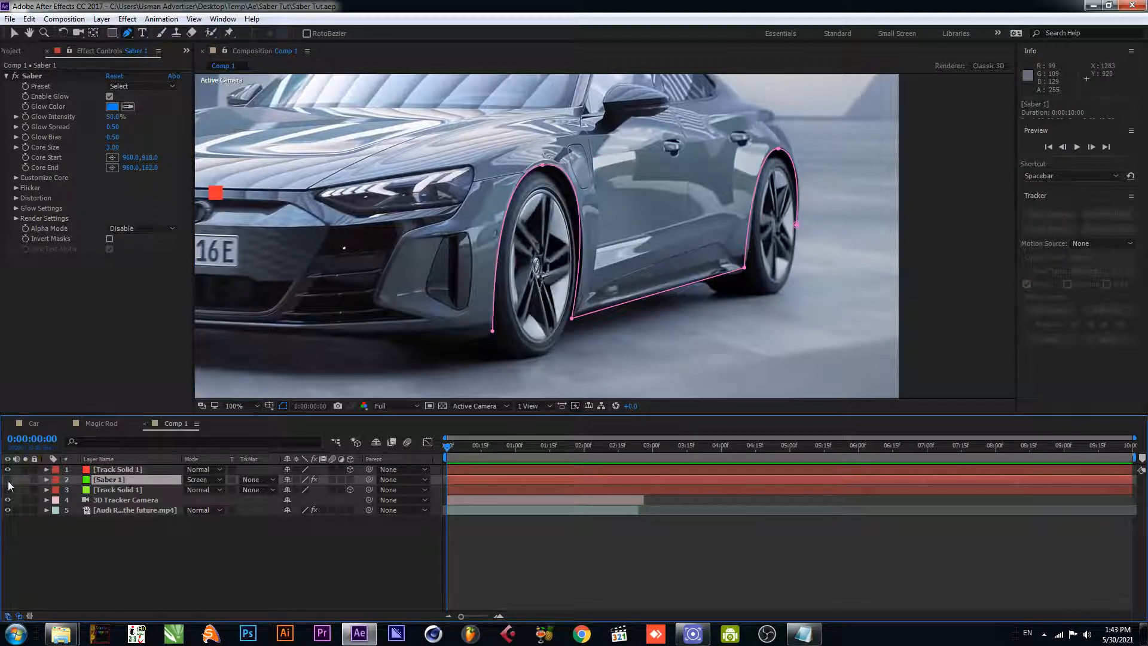
click(8, 481)
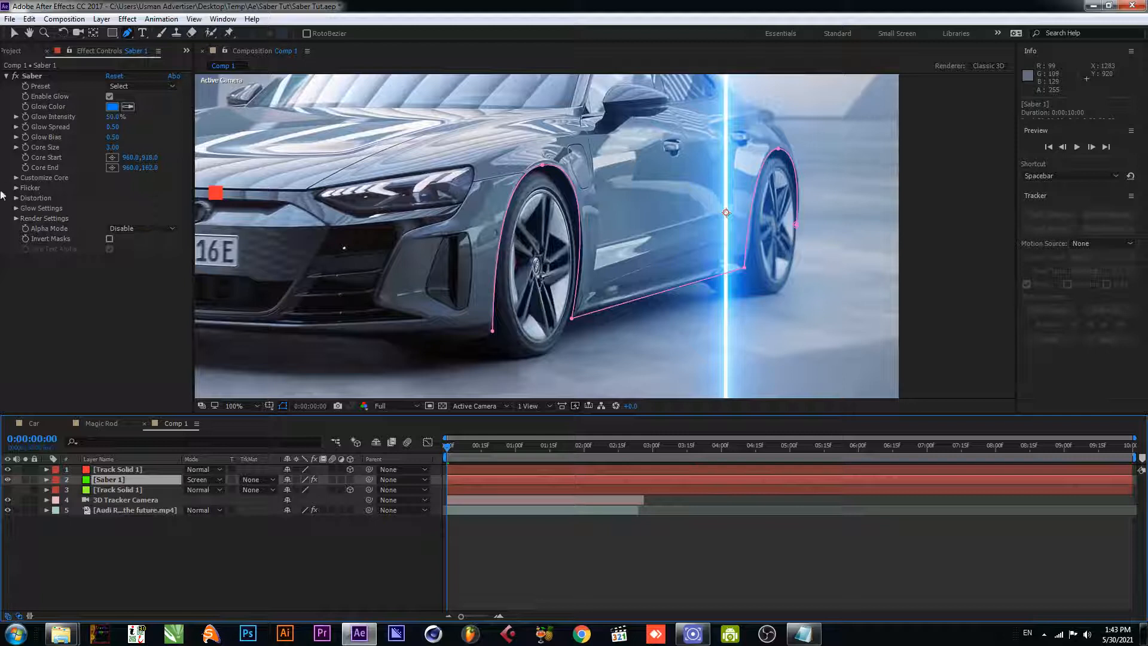
click(44, 76)
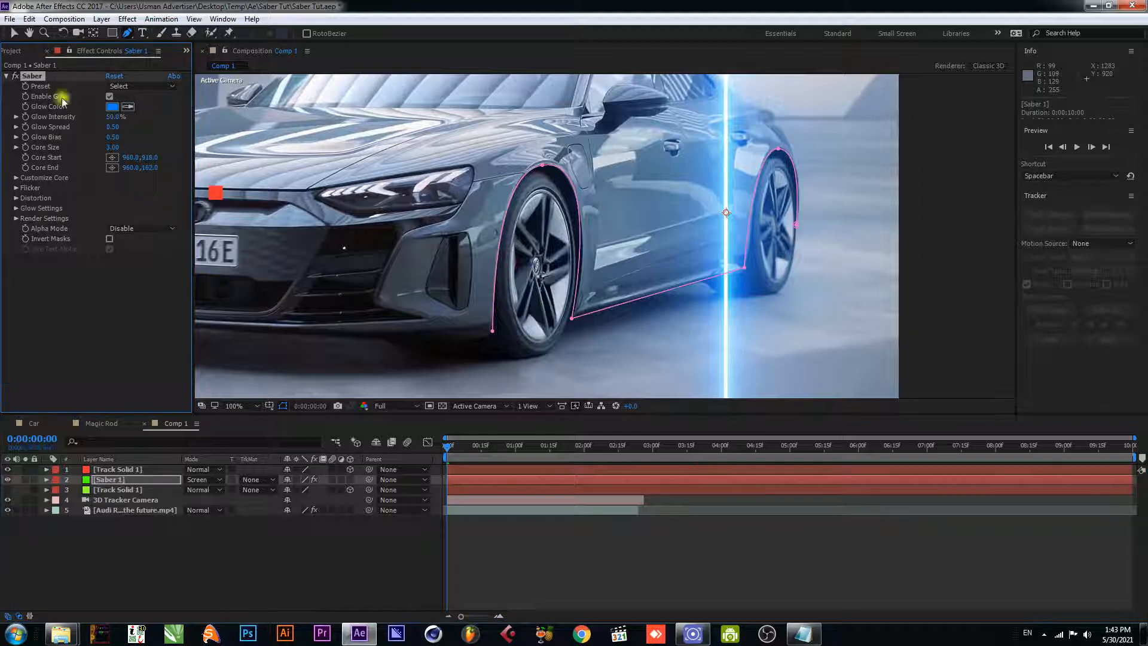
click(17, 179)
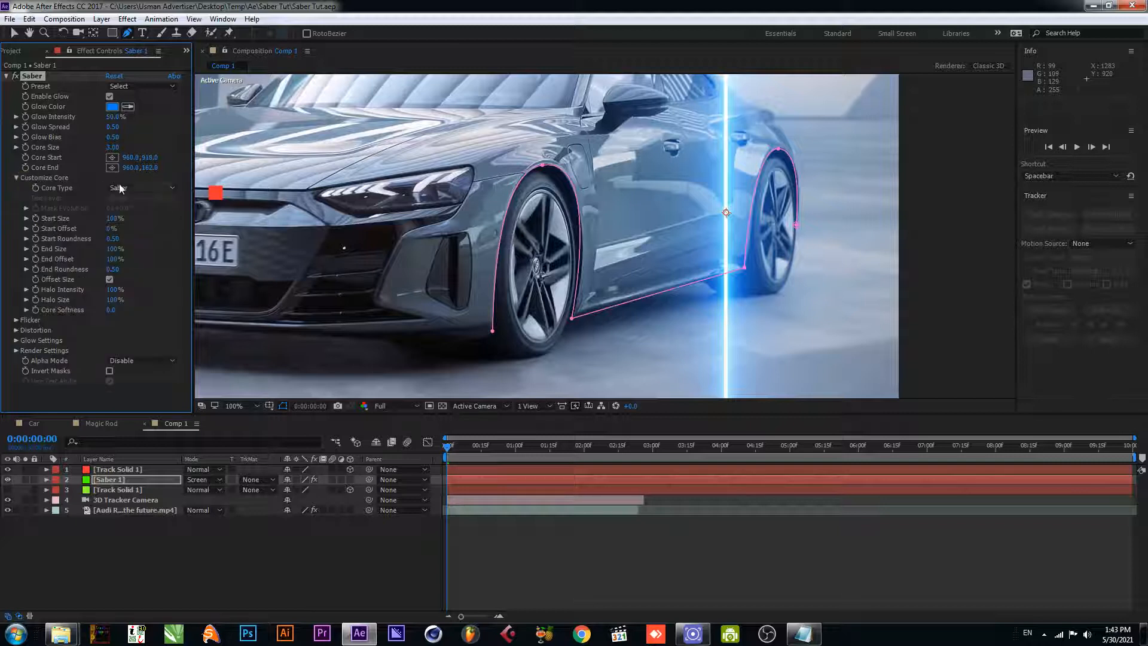
click(142, 187)
click(160, 214)
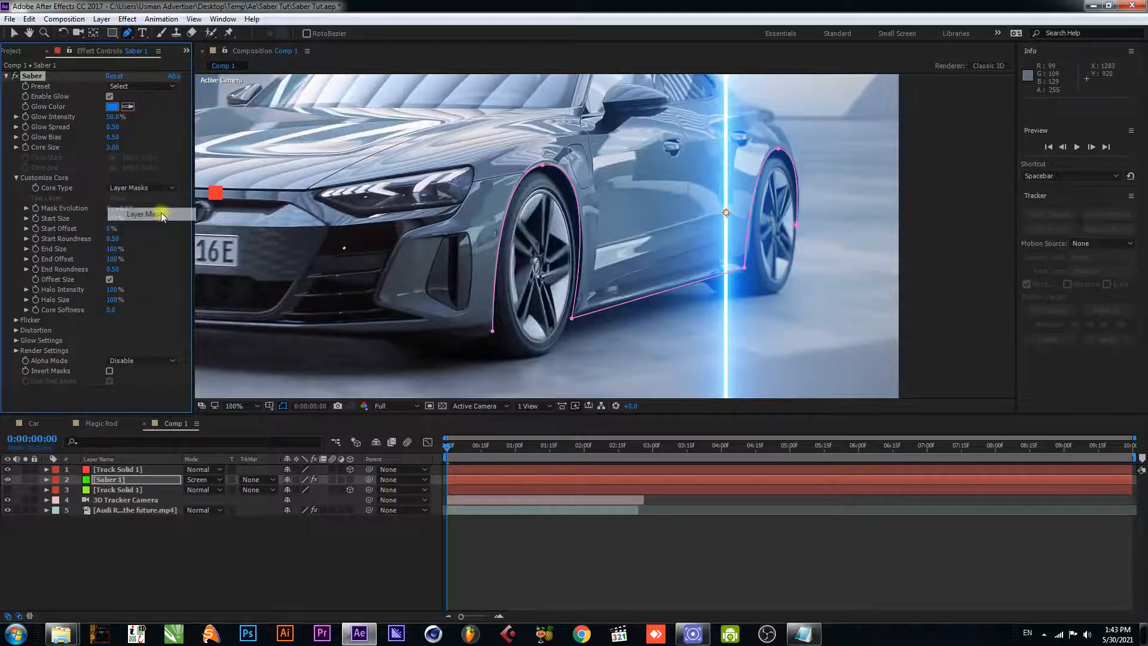
scroll(611, 306, down, 2)
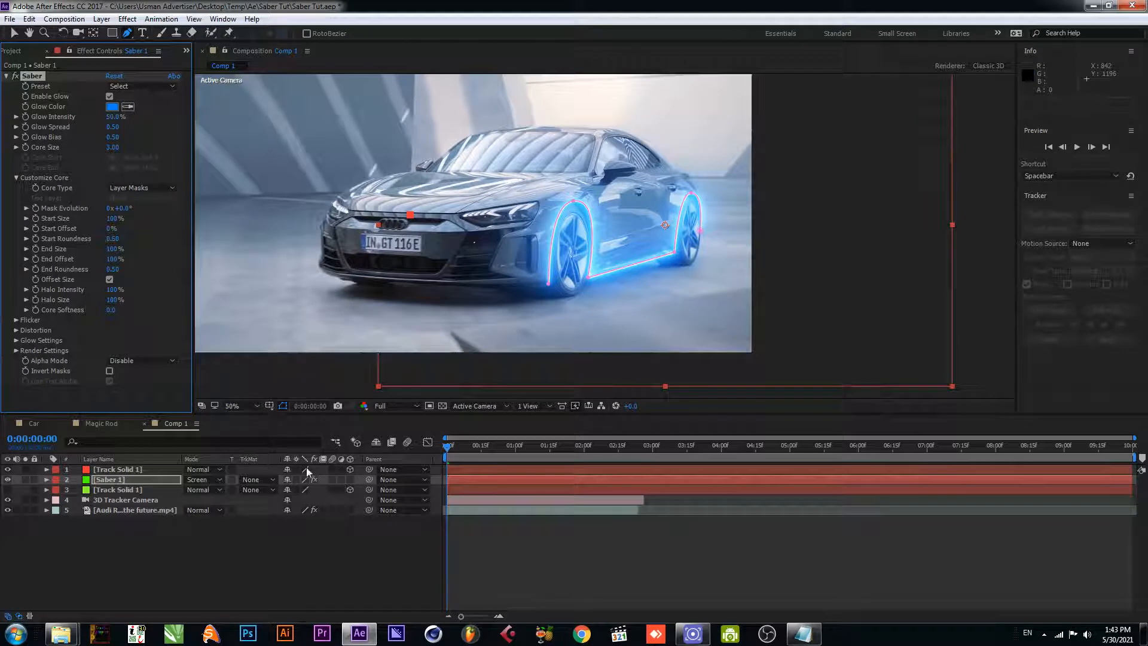
- Create a new 1920 × 1080 px green solid named Saber 2
key(v)
right_click(153, 543)
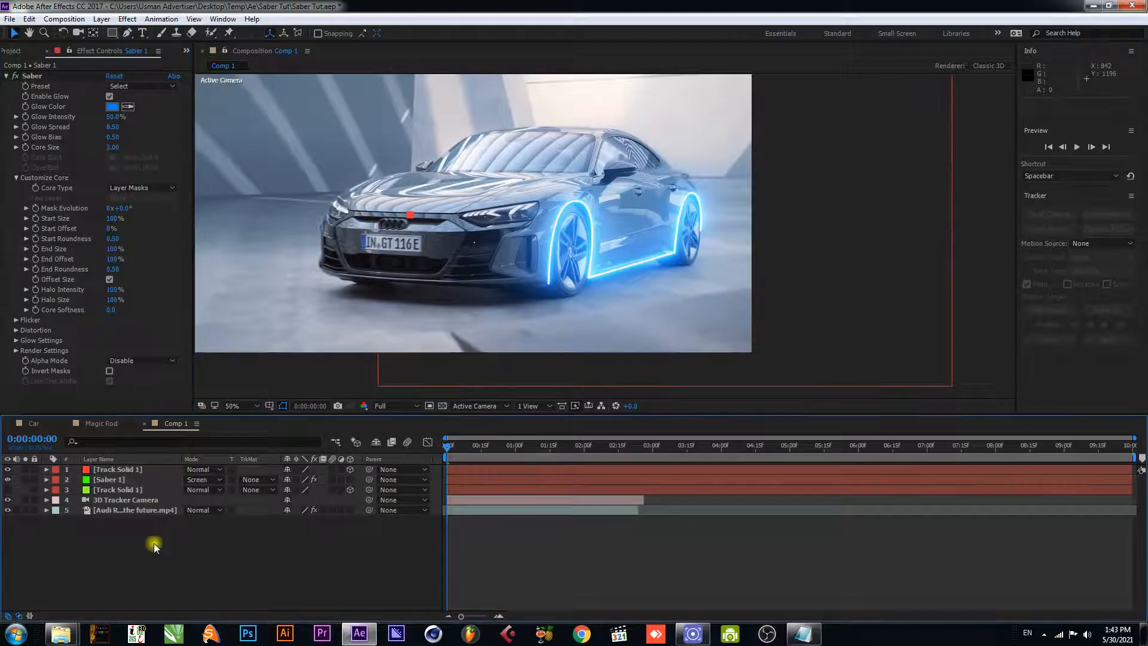
mouse_move(231, 428)
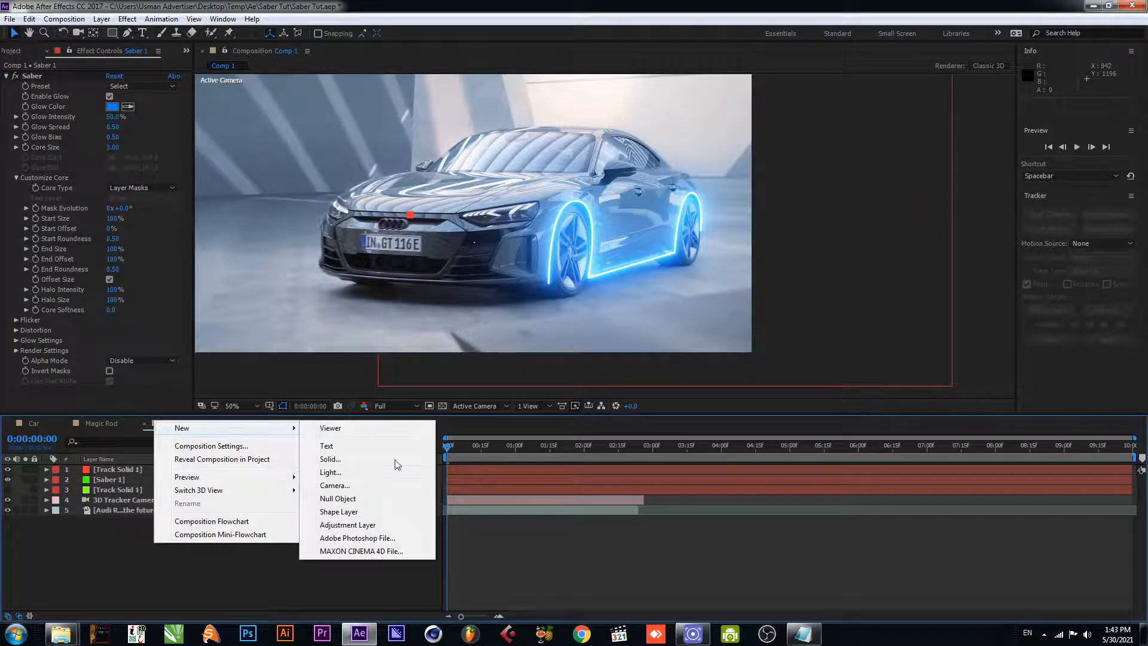
click(360, 460)
text(Saber 2)
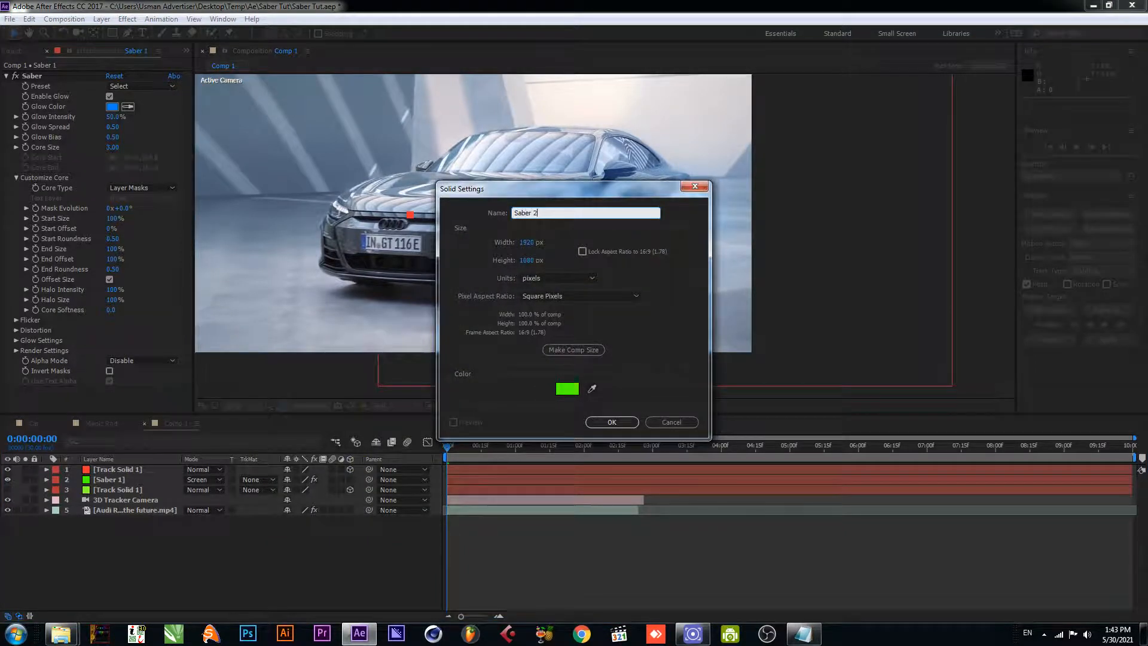
key(Return)
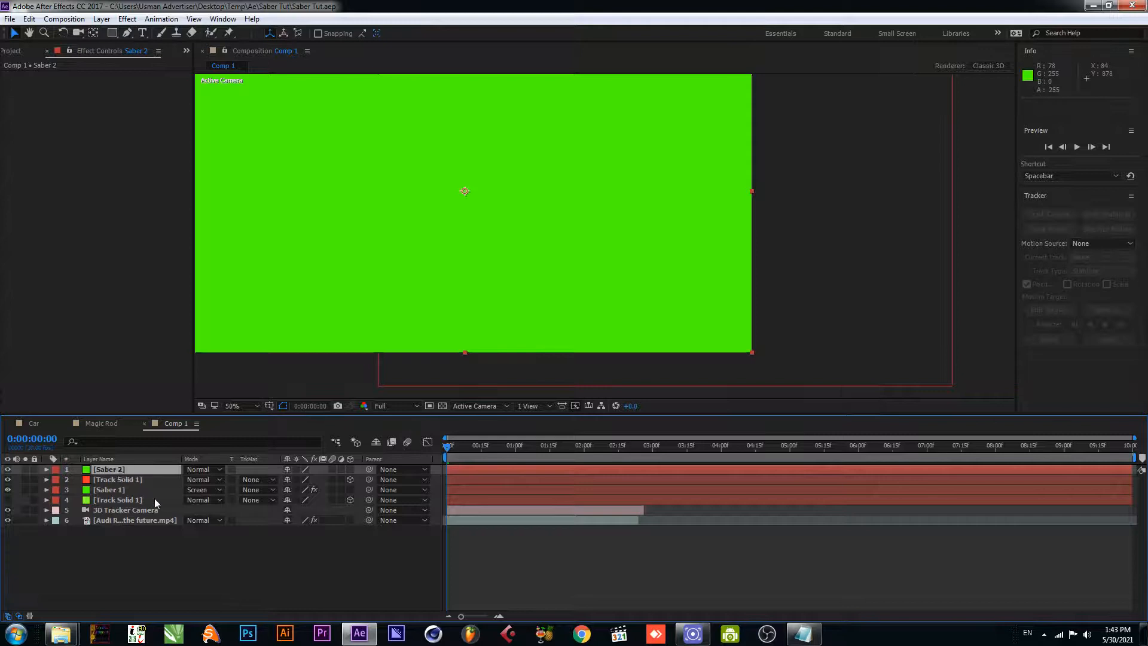
- Apply the Saber effect to the Saber 2 solid
key(ctrl+space)
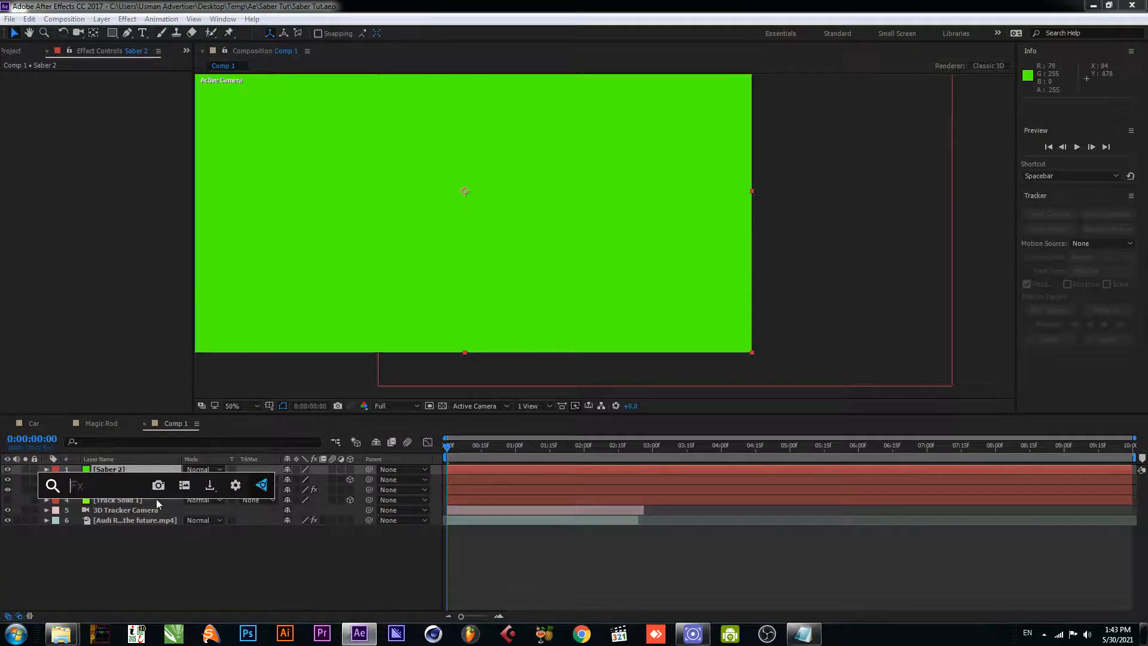
text(sabe)
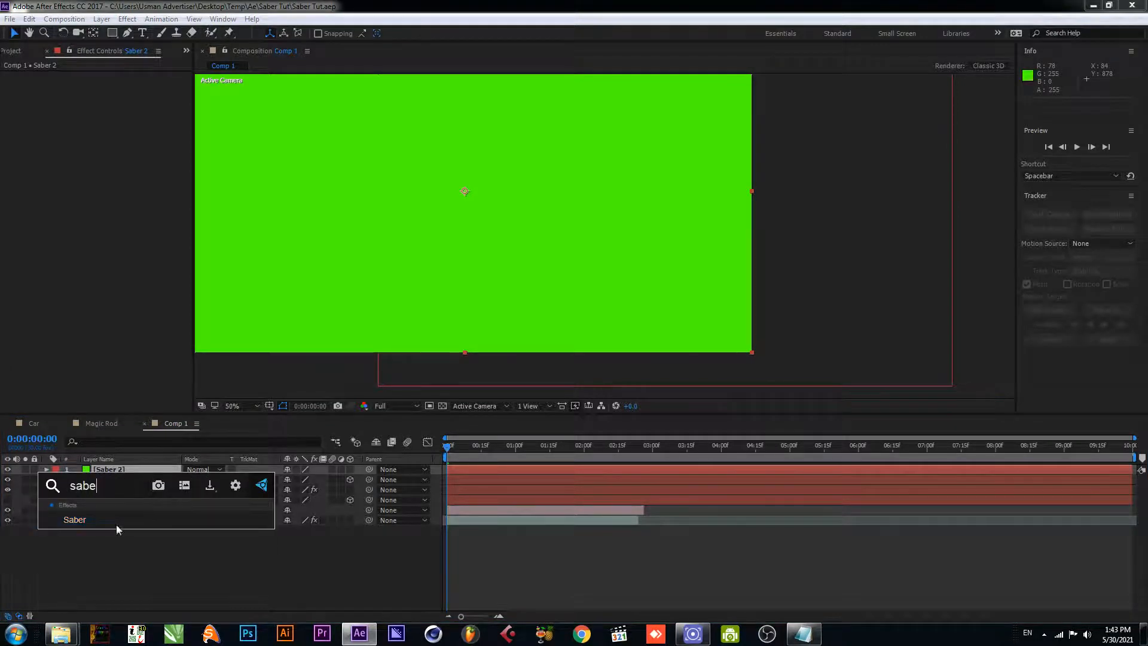
click(75, 521)
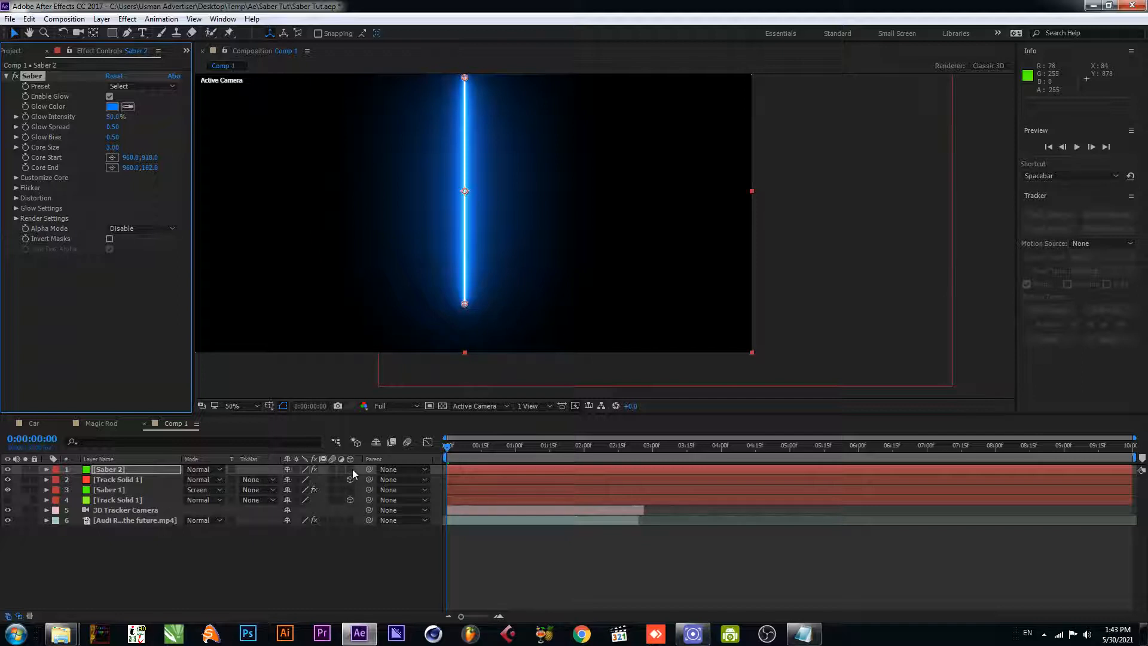
- Make Saber 2 and Saber 1 3D layers, and hide Saber 2 and the red track solid
drag(350, 469, 351, 489)
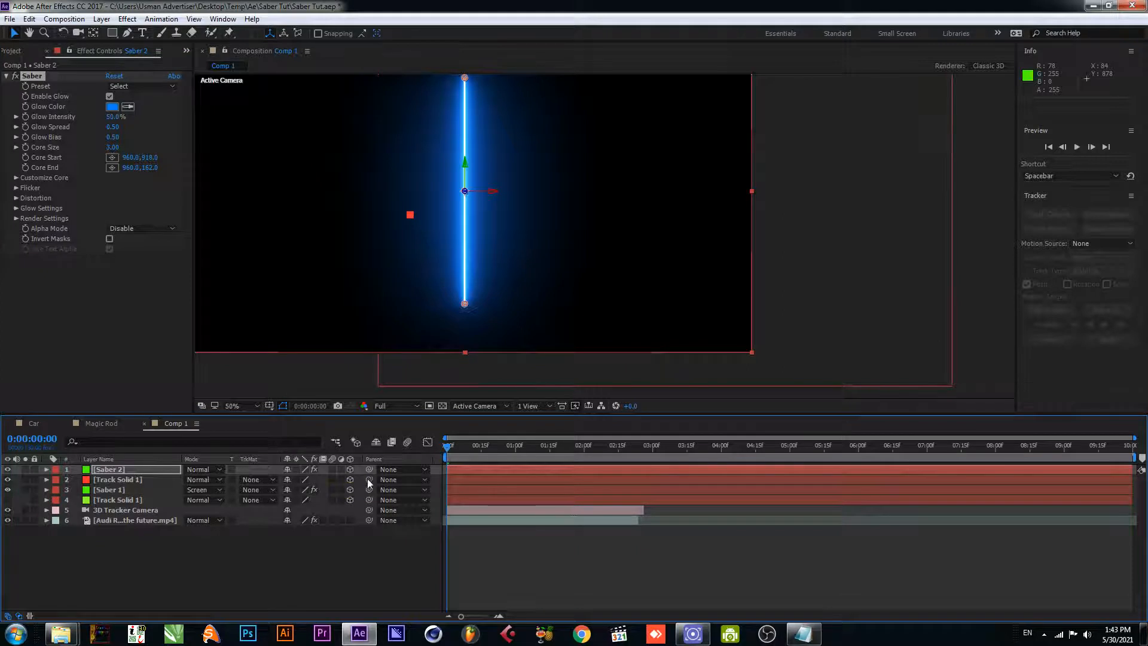
click(137, 470)
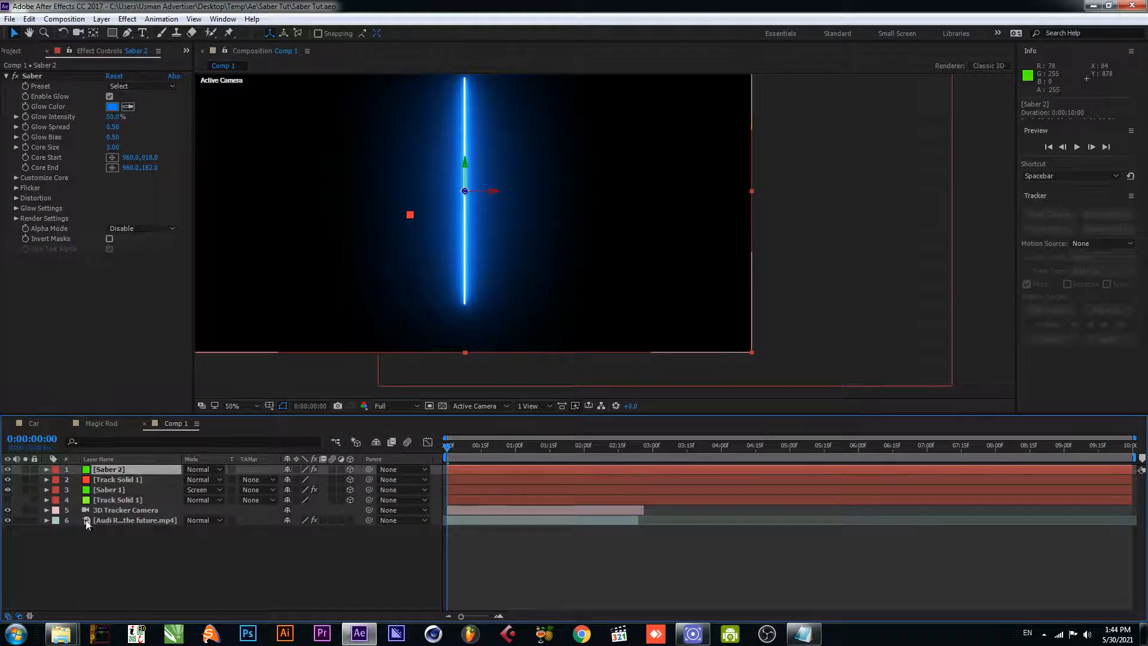
click(8, 480)
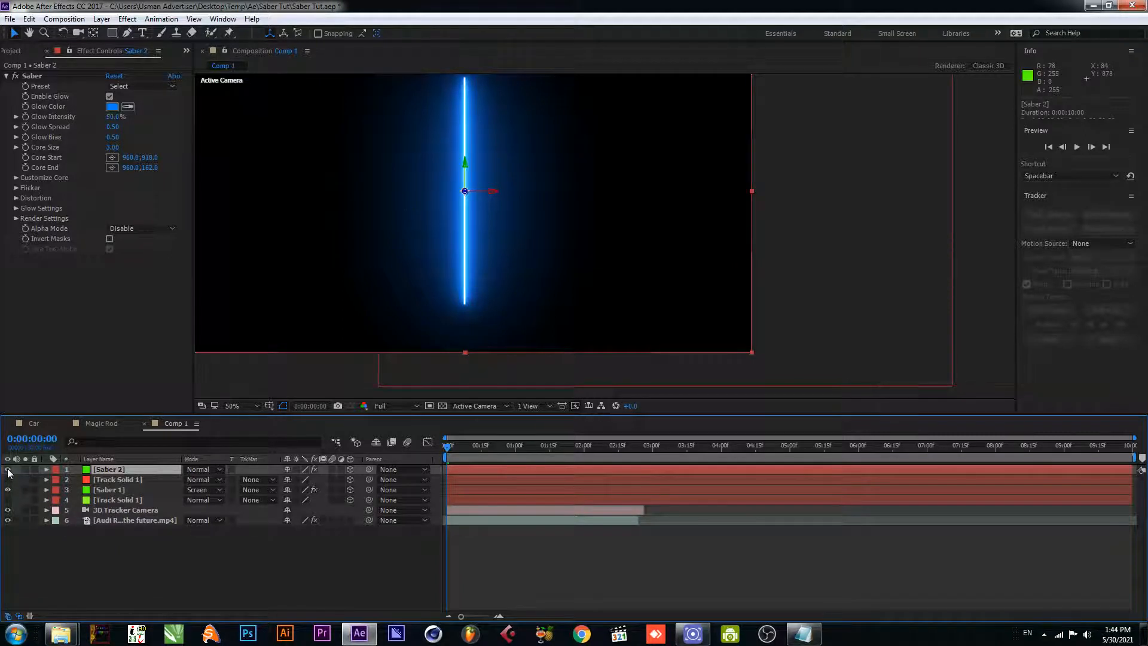
click(7, 469)
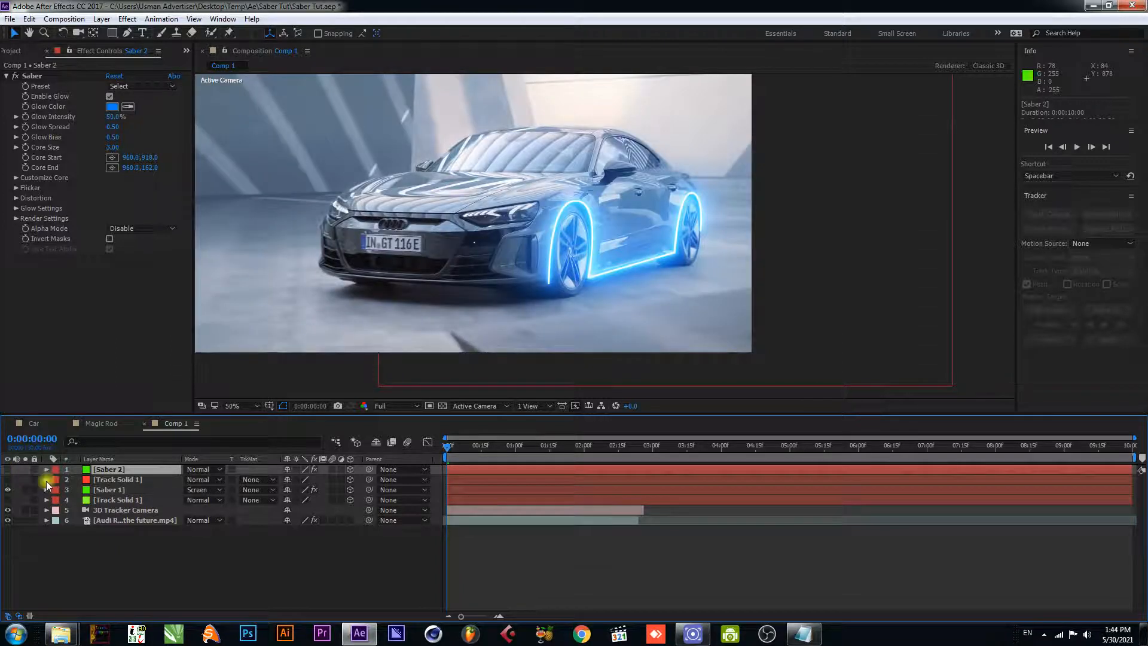
- Copy the red track solid's Transform properties onto the Saber 2 layer
click(46, 479)
click(83, 490)
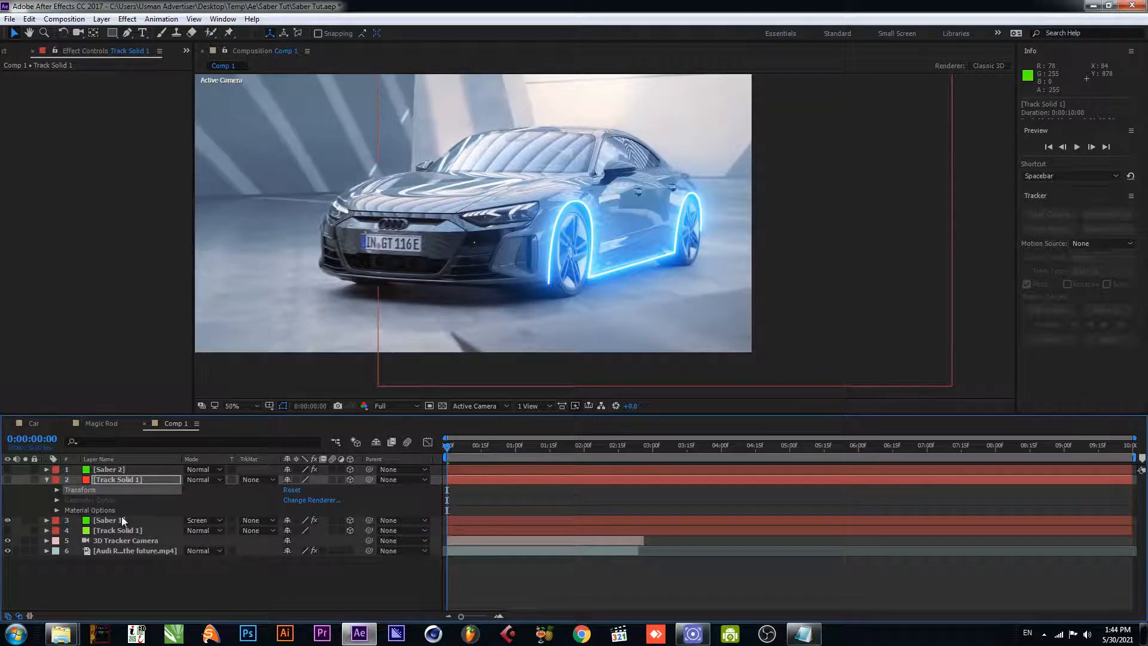
click(111, 471)
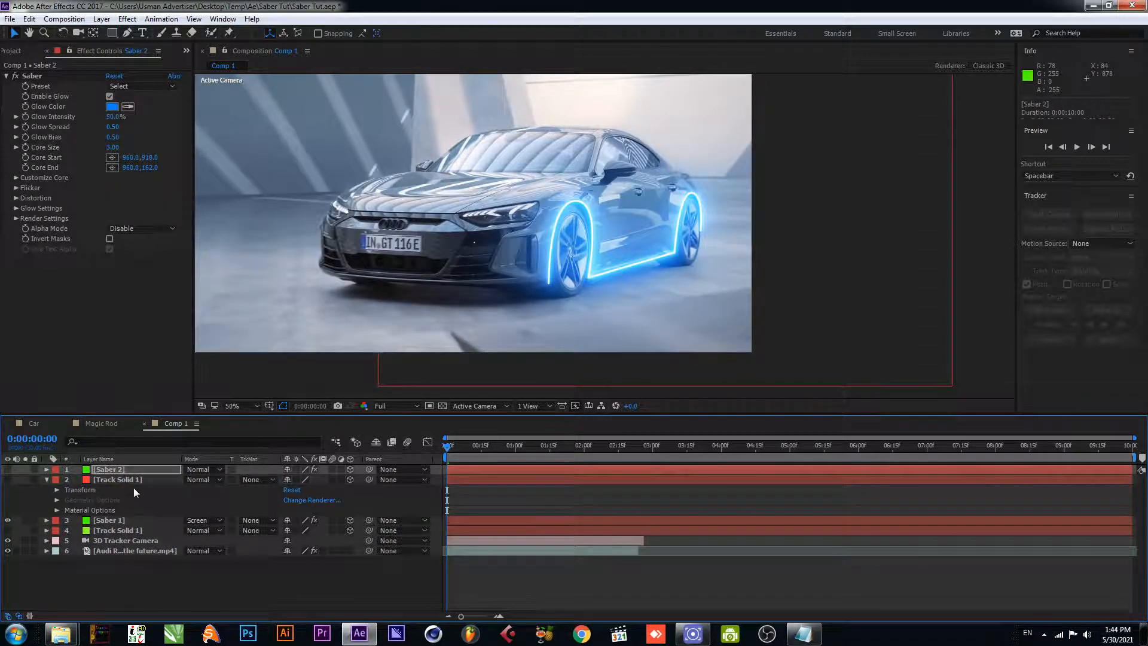
click(47, 480)
- Draw an open Pen tool mask on Saber 2 along the hood's front edge, from one headlight across the grille to the other
click(128, 33)
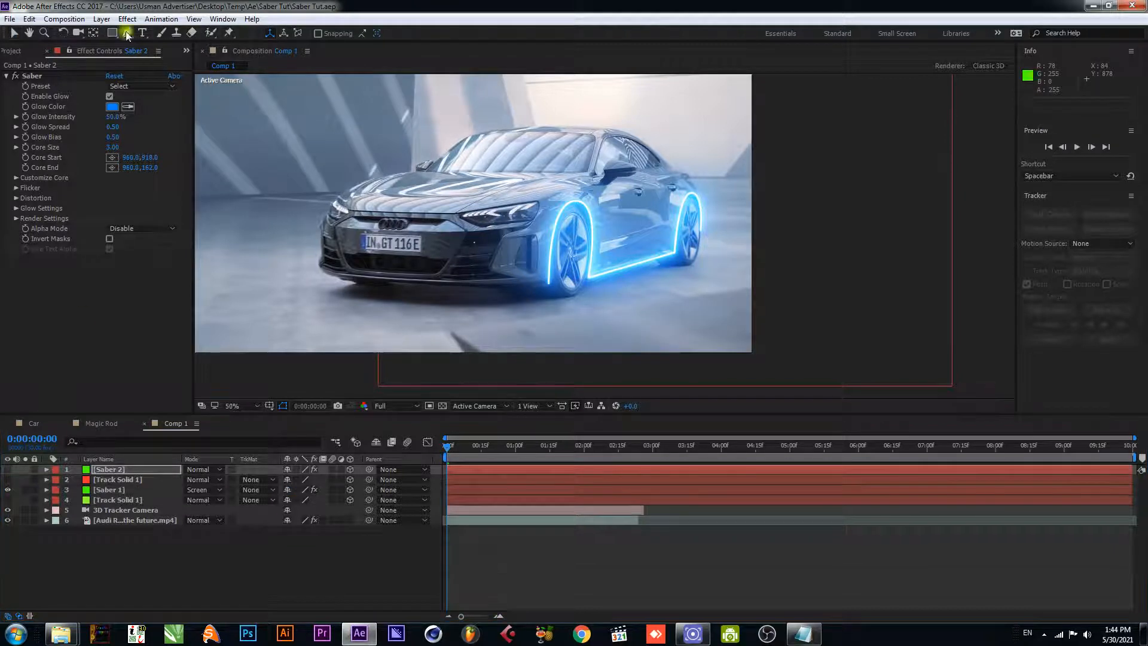
click(538, 201)
click(457, 213)
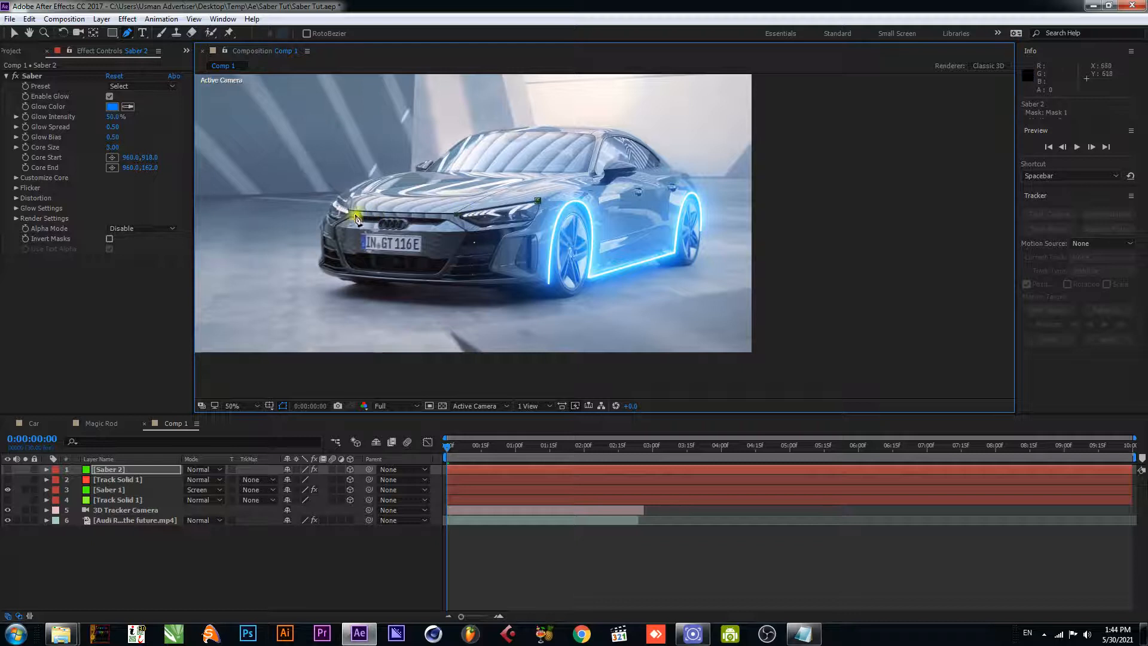
click(336, 207)
- Set the Saber core type on Saber 2 to Layer Masks
click(15, 178)
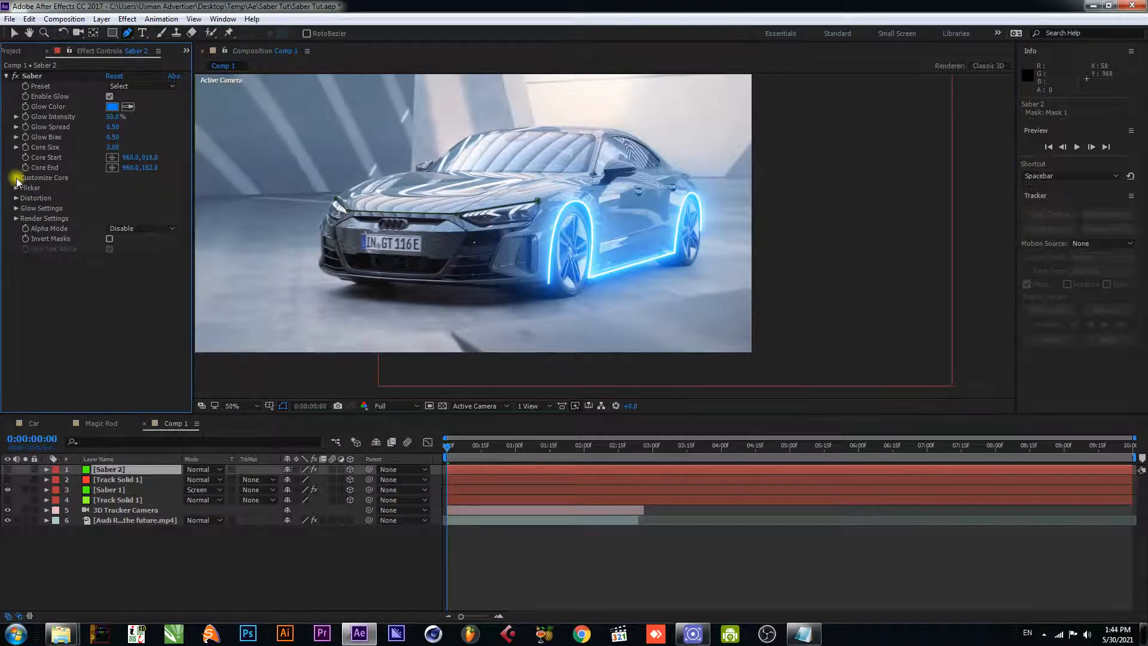
click(153, 188)
click(156, 215)
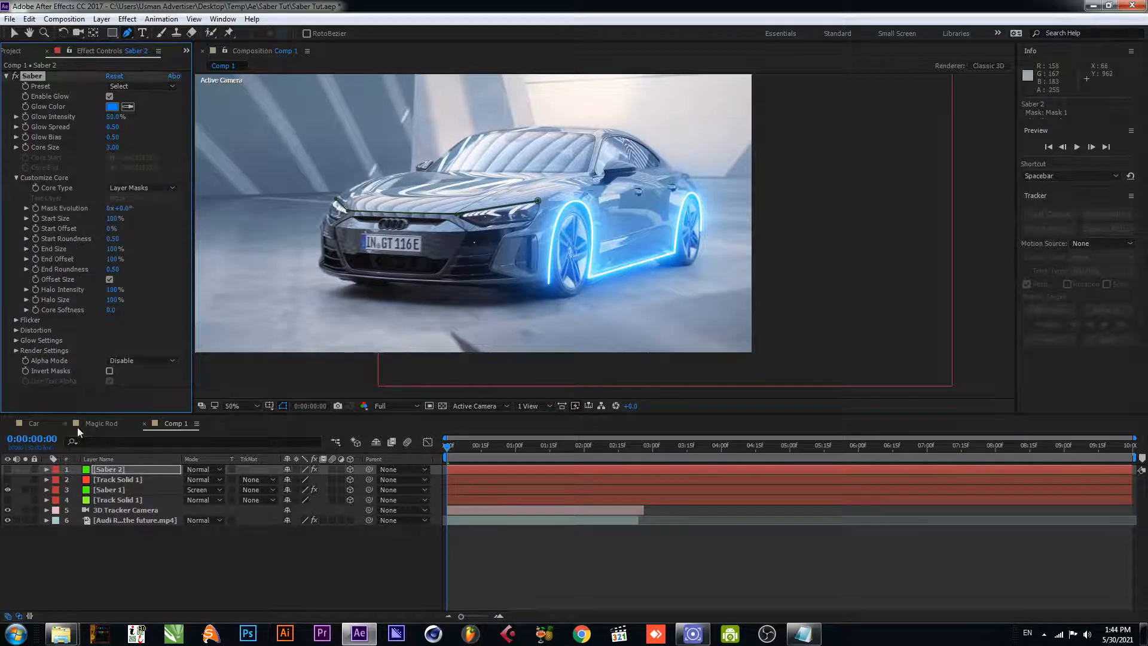
- Show the Saber 2 layer and set its blending mode to Screen
click(8, 469)
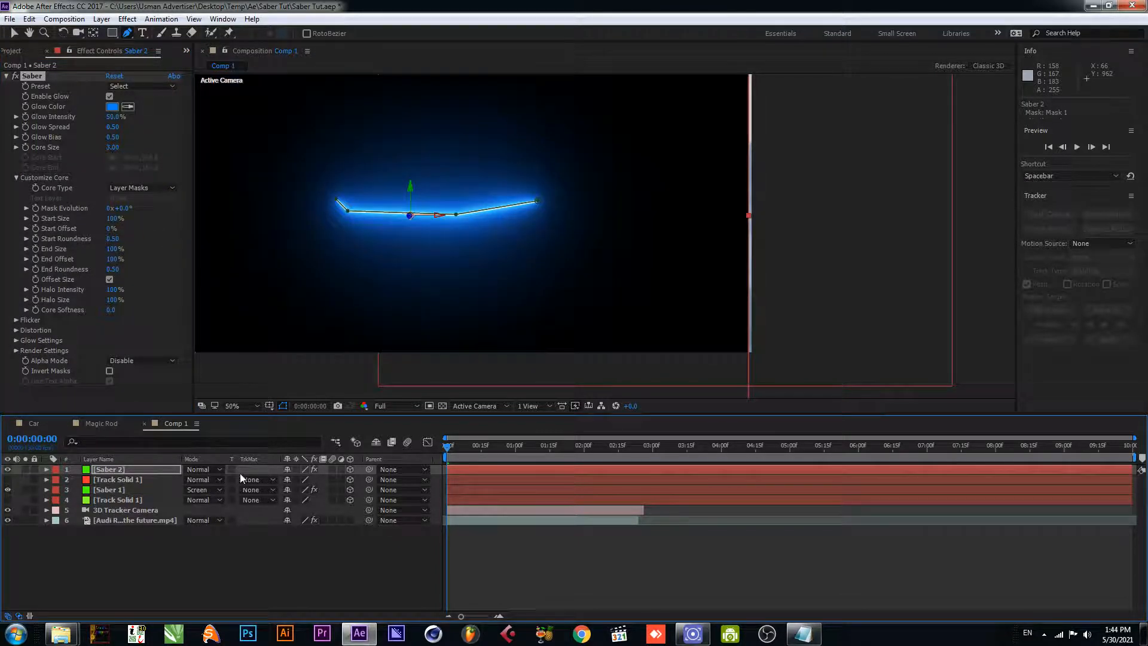
click(207, 472)
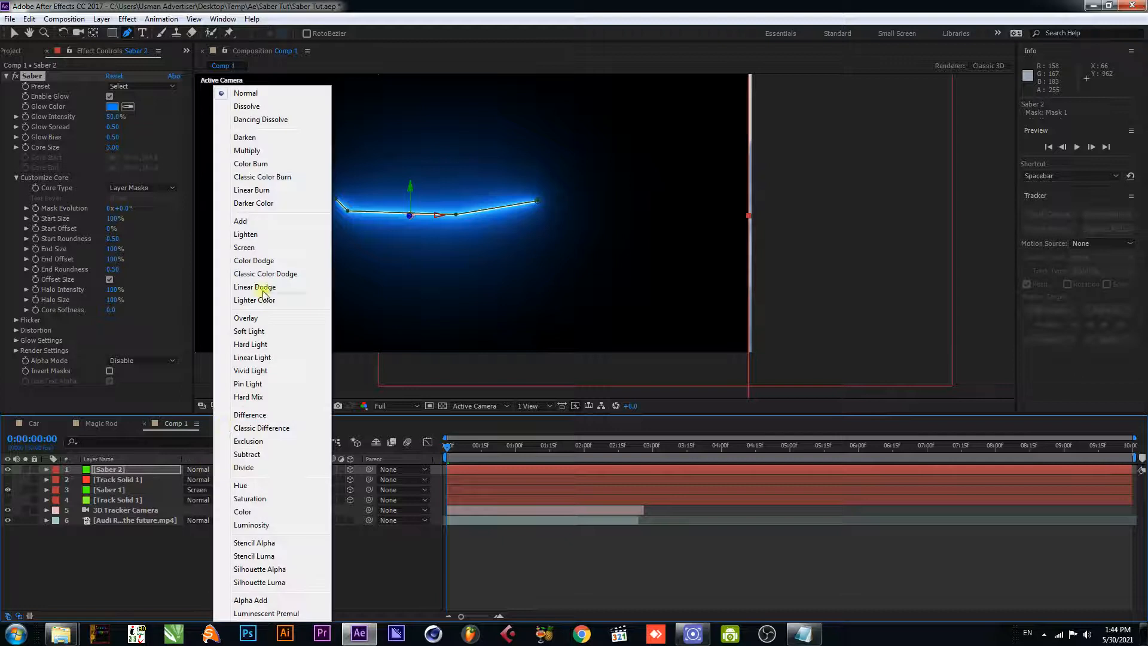
click(258, 248)
key(v)
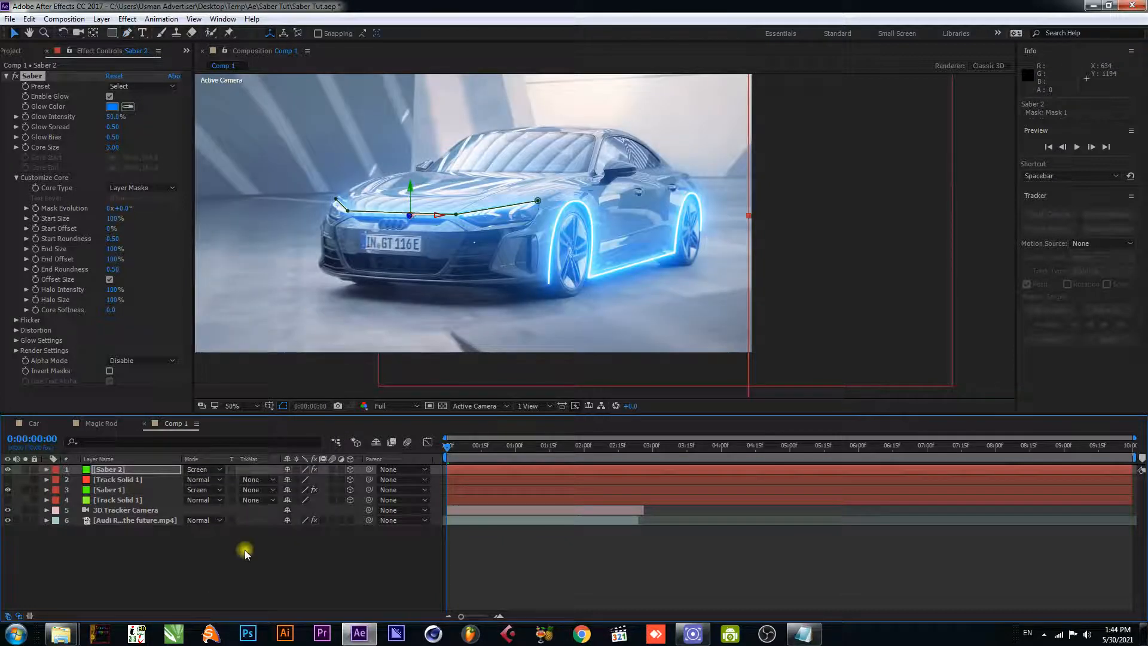
click(245, 551)
- Change Saber 2's glow color to red and save the project
click(114, 472)
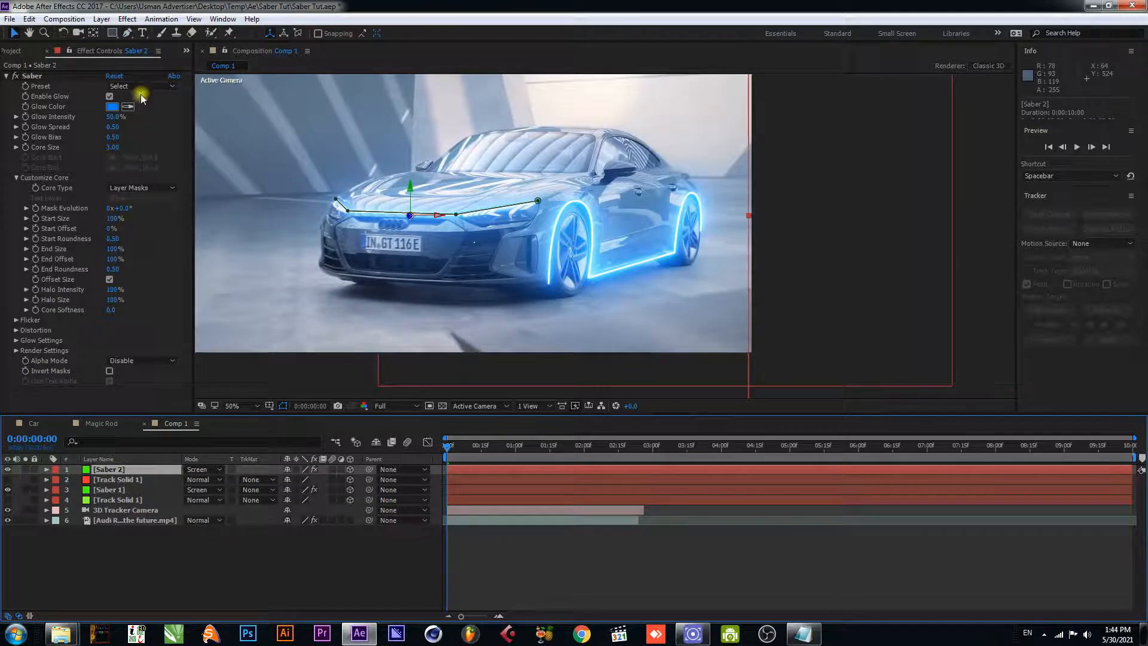
click(112, 107)
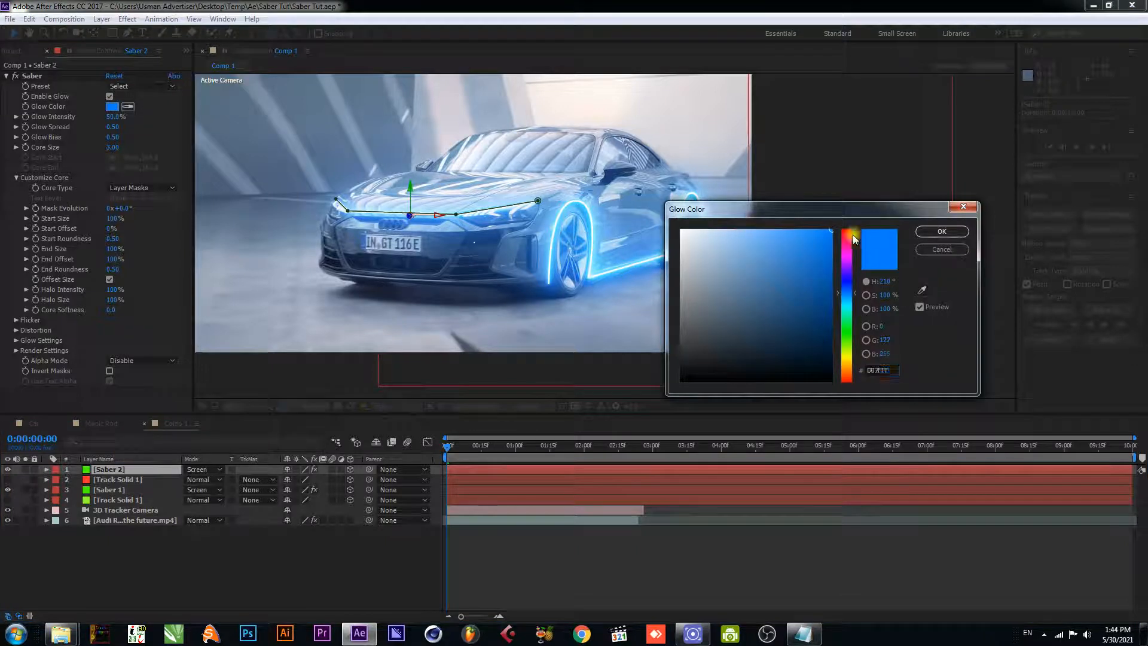
click(850, 232)
click(926, 235)
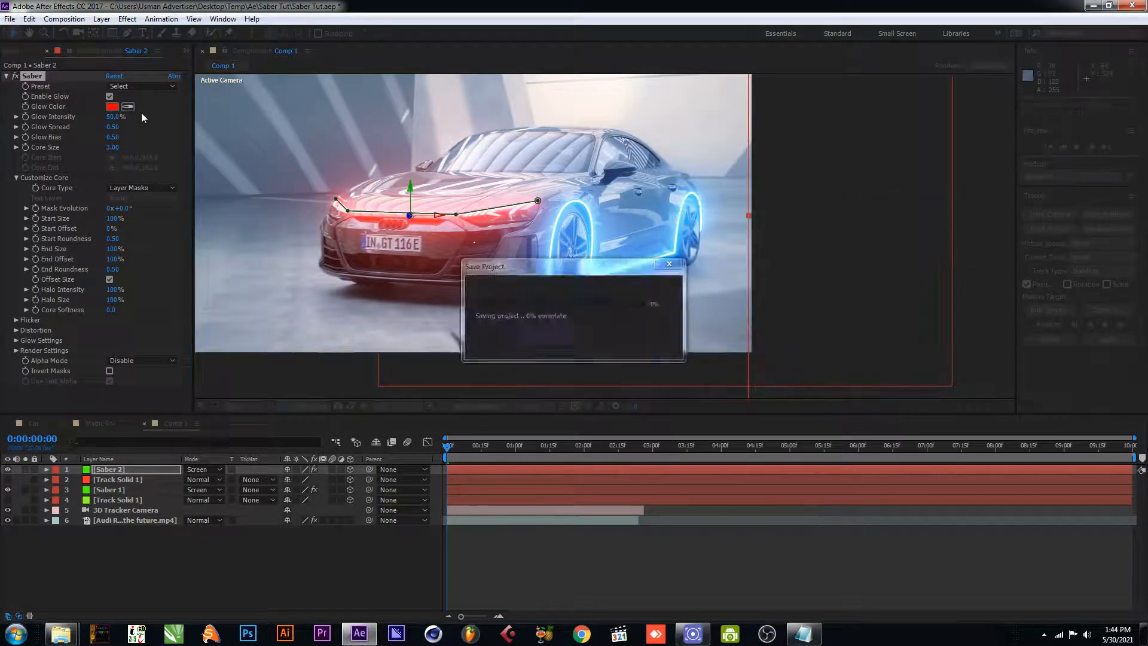
- Try the Arc Reactor and Core presets for the Saber effect on Saber 2
click(131, 85)
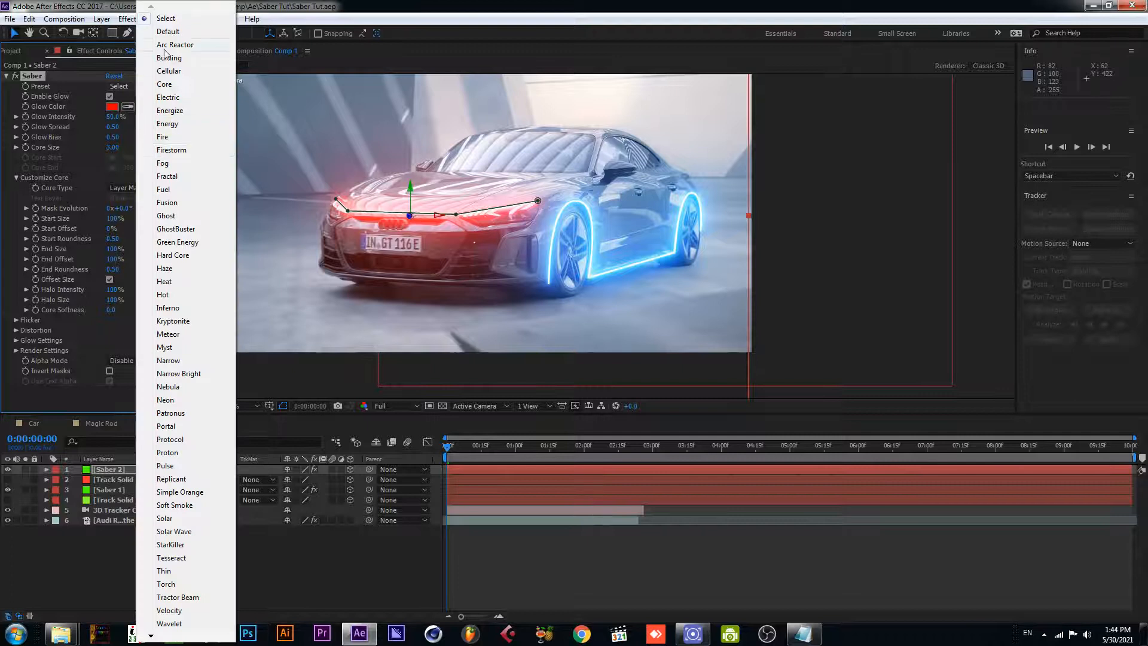
click(182, 71)
click(141, 90)
click(175, 45)
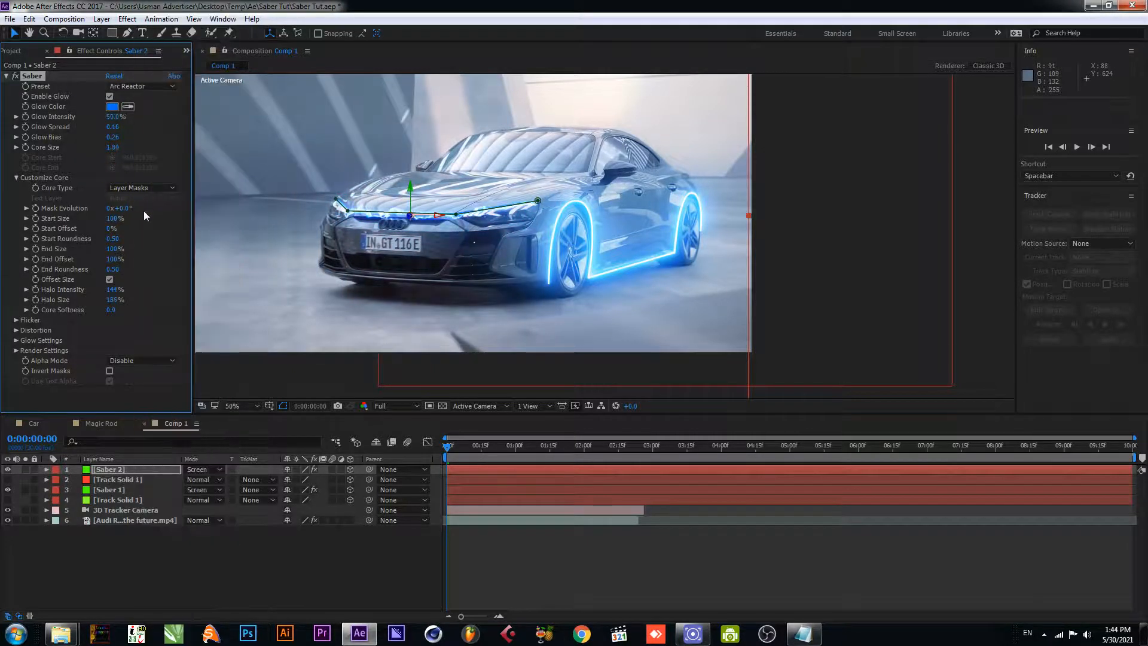
click(131, 85)
click(159, 333)
click(152, 87)
click(152, 86)
- Set the Saber preset on Saber 2 to Default and deselect the layer
click(152, 88)
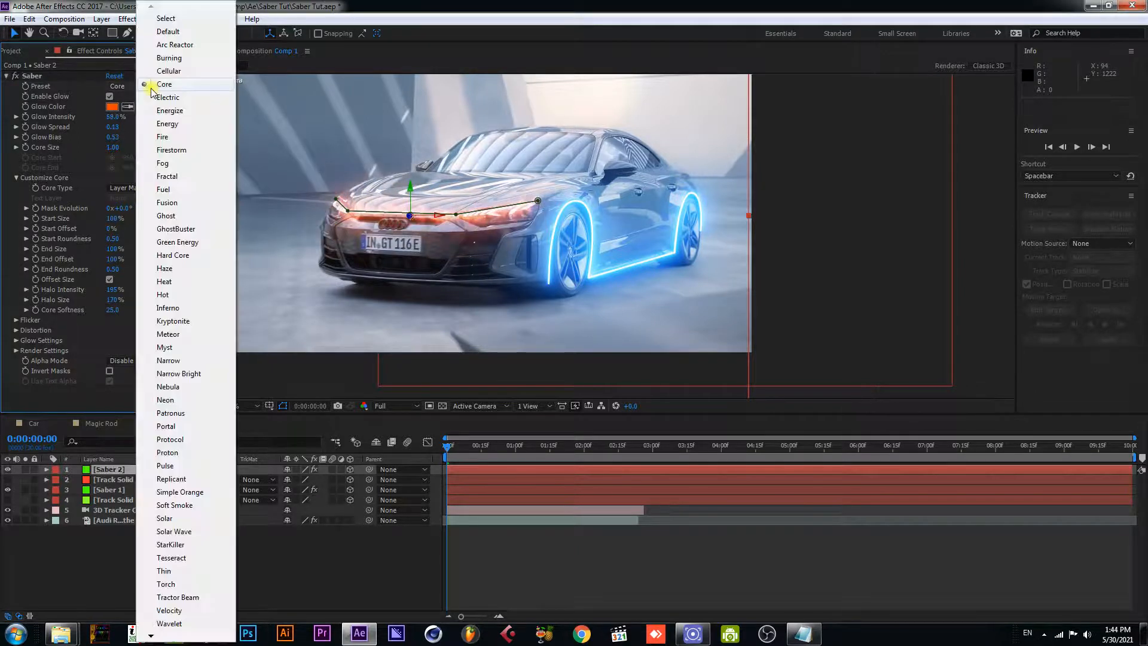
click(170, 32)
click(276, 583)
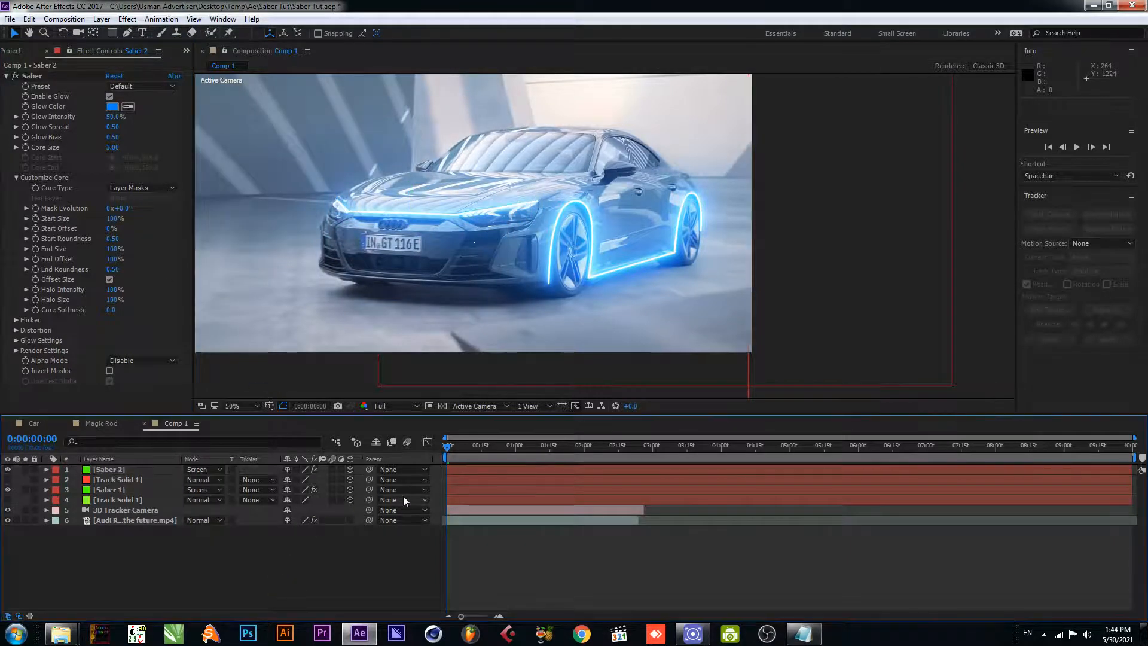
- Preview the comp to check how well the glow outlines follow the car, and return to the first frame
key(space)
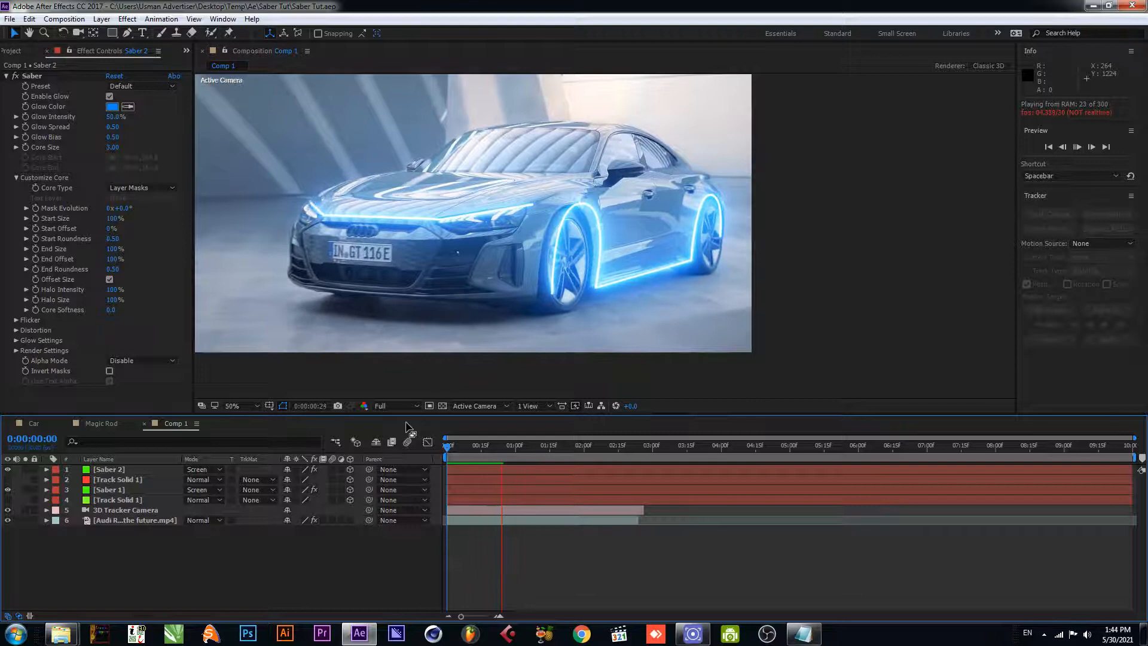
drag(507, 446, 438, 447)
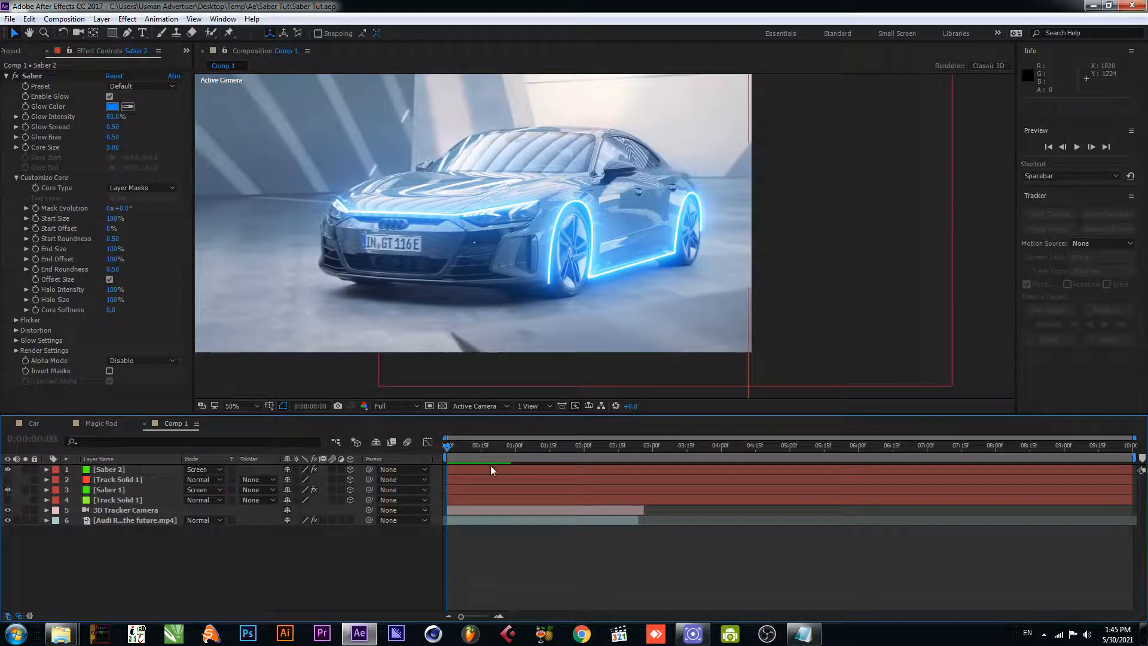
mouse_move(457, 456)
mouse_down()
mouse_move(506, 447)
mouse_move(445, 453)
mouse_up()
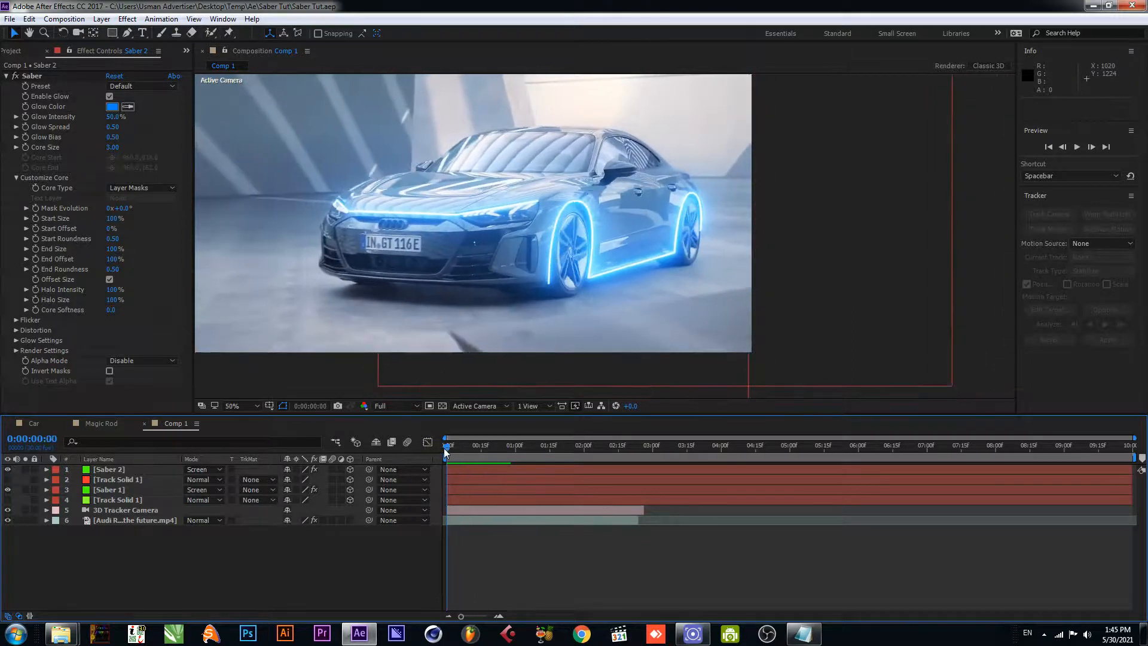
- Reveal Mask 1's properties on Saber 1 and enable Mask Path keyframing at 0:00:00:00
click(131, 491)
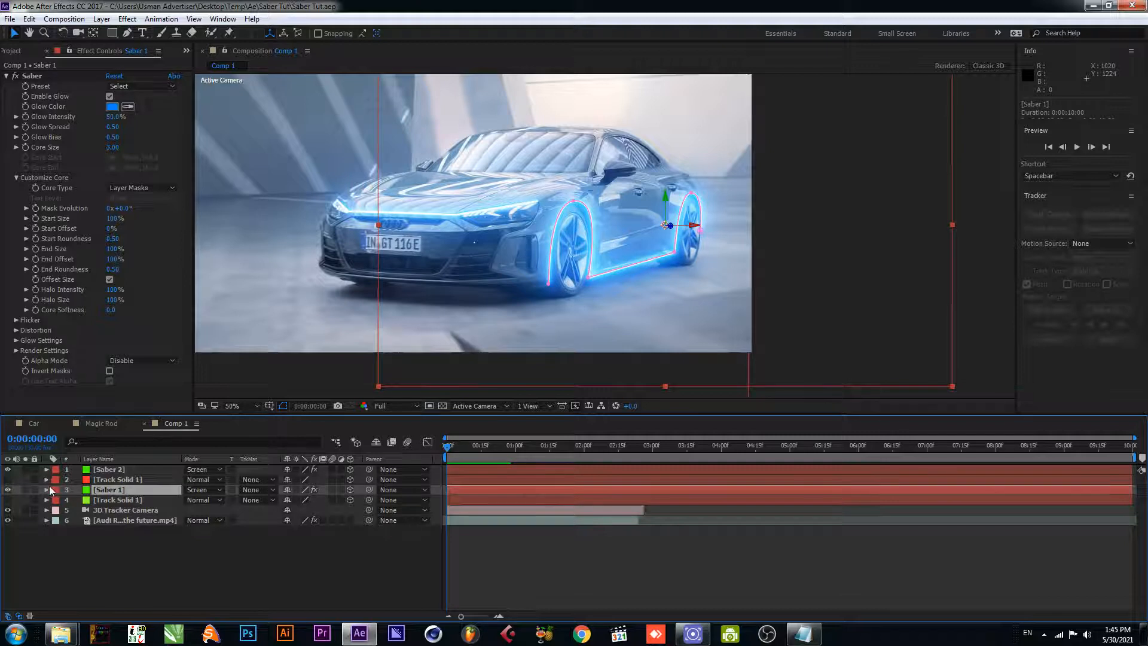
click(125, 500)
click(120, 492)
click(55, 491)
click(47, 490)
click(47, 490)
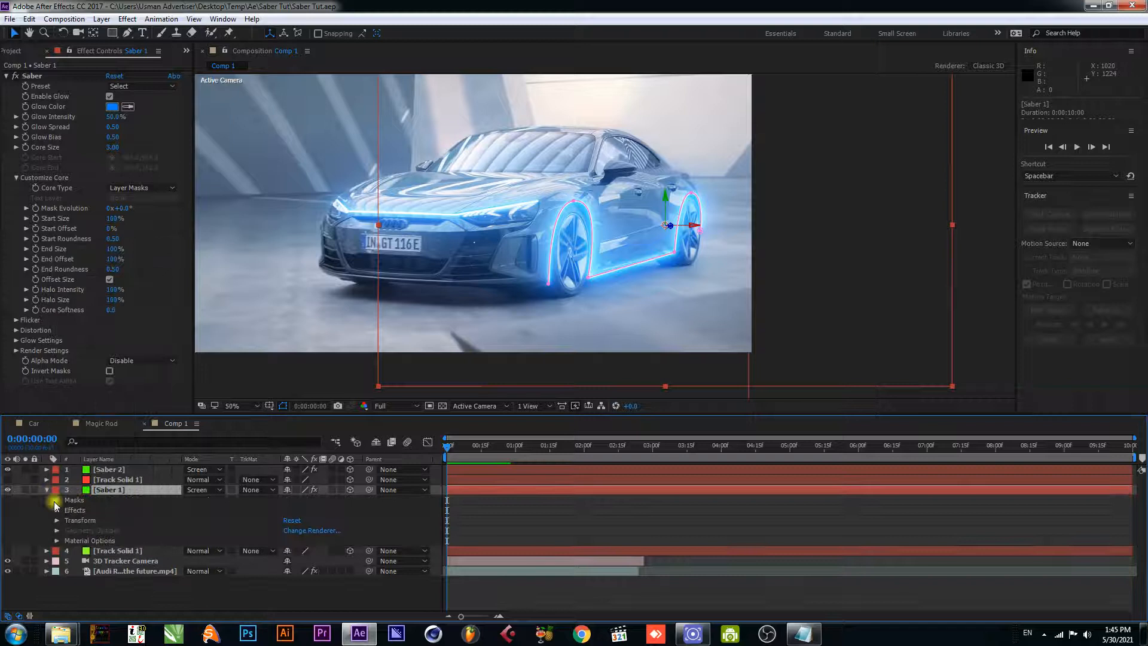
click(57, 500)
click(67, 510)
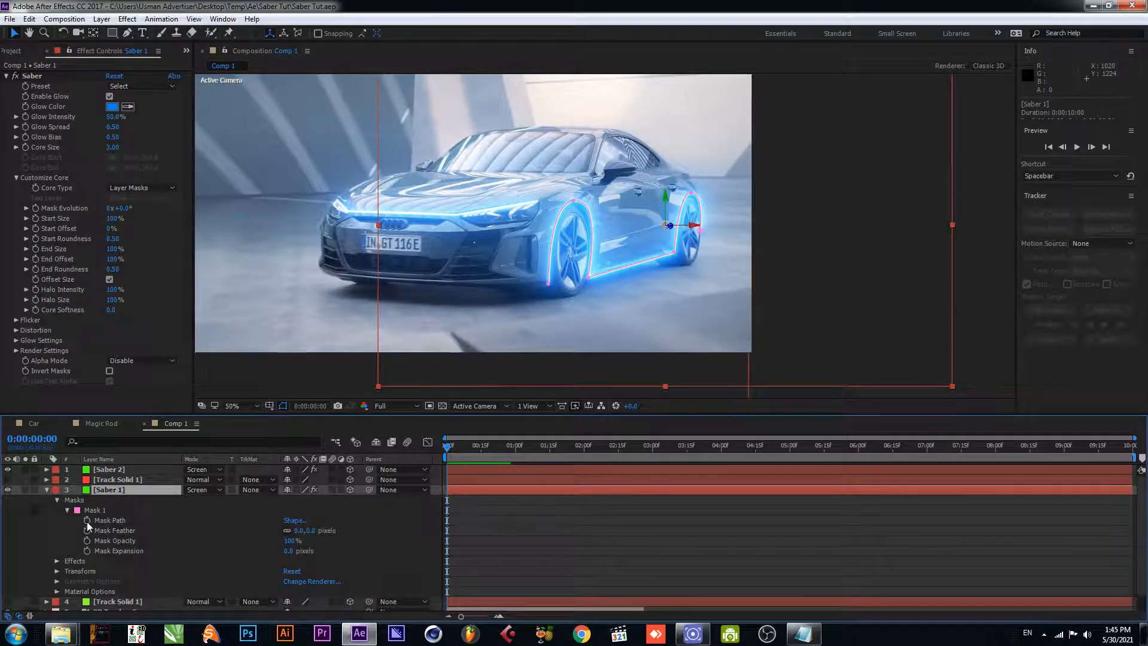
click(87, 521)
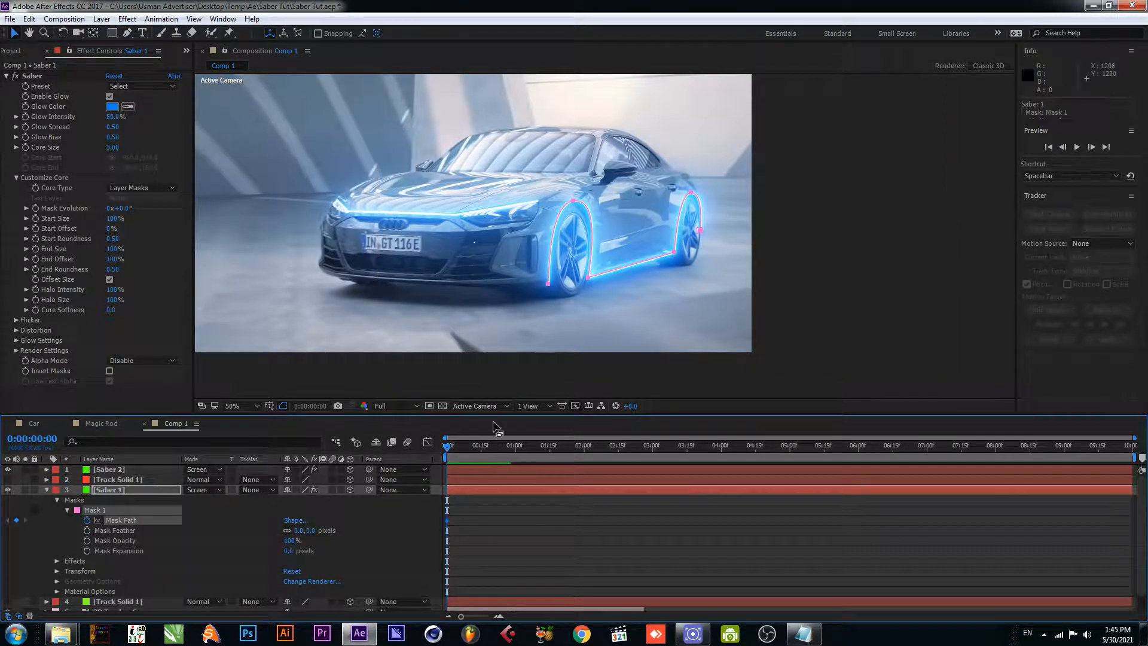
- At 0:00:00:10, refit Saber 1's mask by moving the front arch's top and lower end points and the rear wheel's end point
scroll(658, 280, up, 1)
key(space)
drag(665, 290, 583, 294)
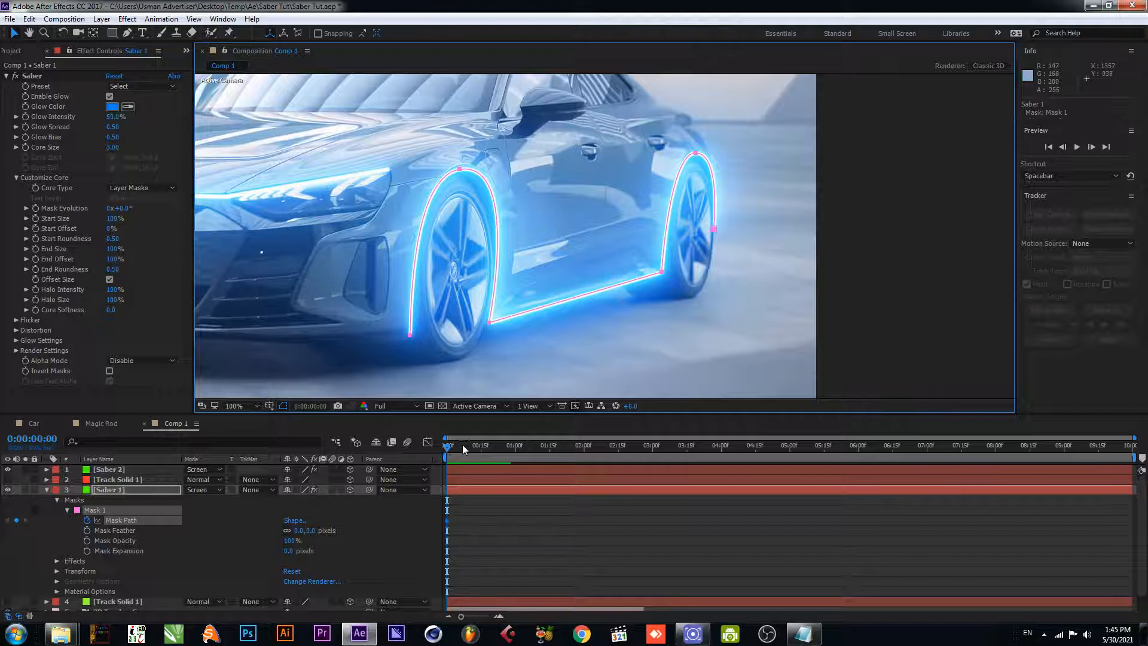
drag(458, 447, 471, 450)
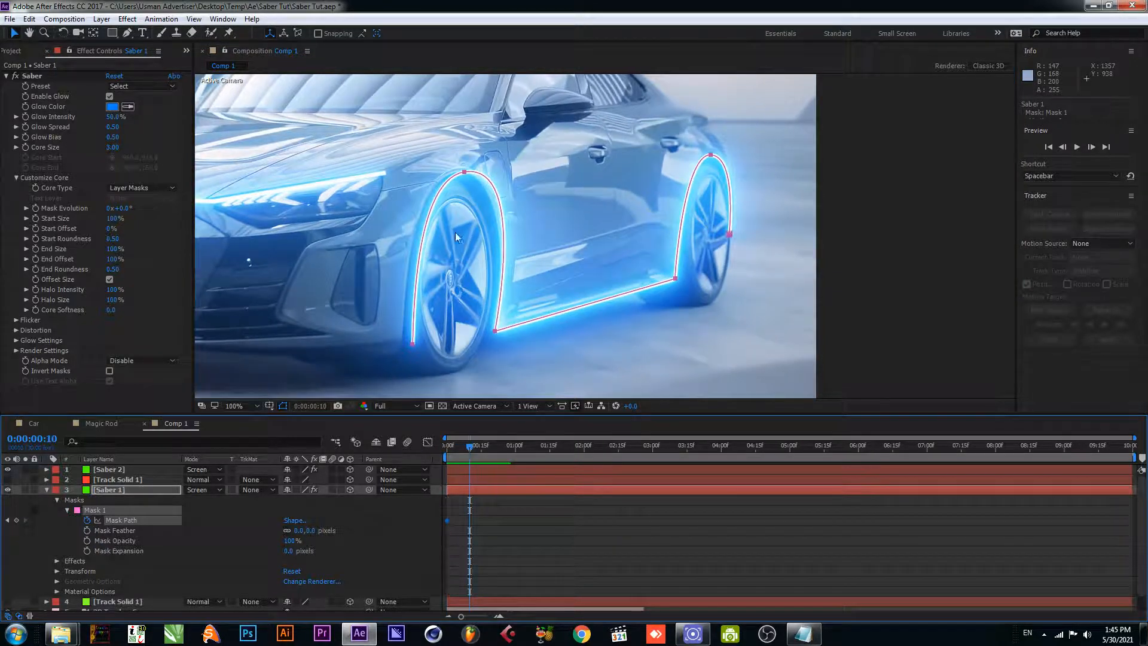
drag(464, 175, 459, 174)
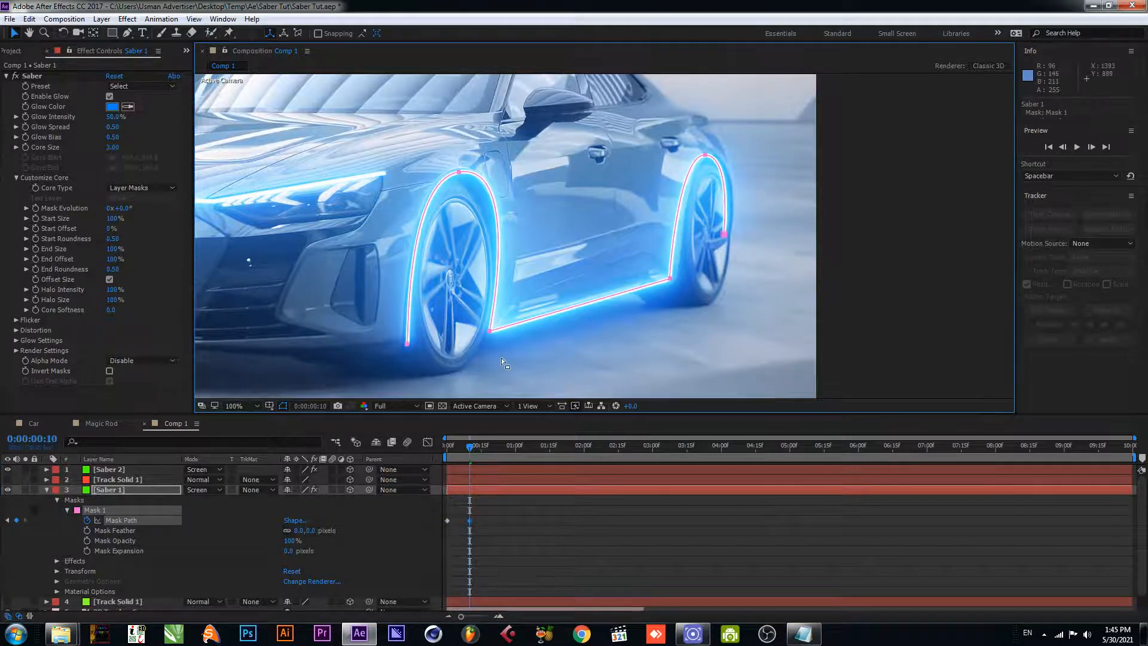
key(ctrl+z)
click(146, 490)
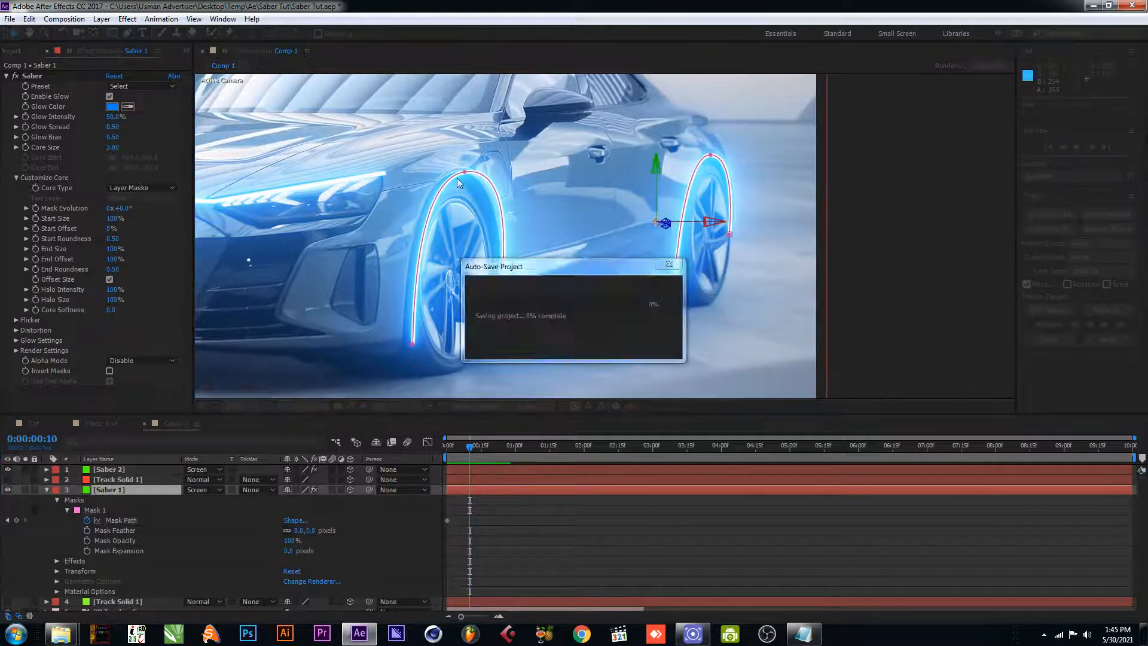
drag(465, 172, 457, 174)
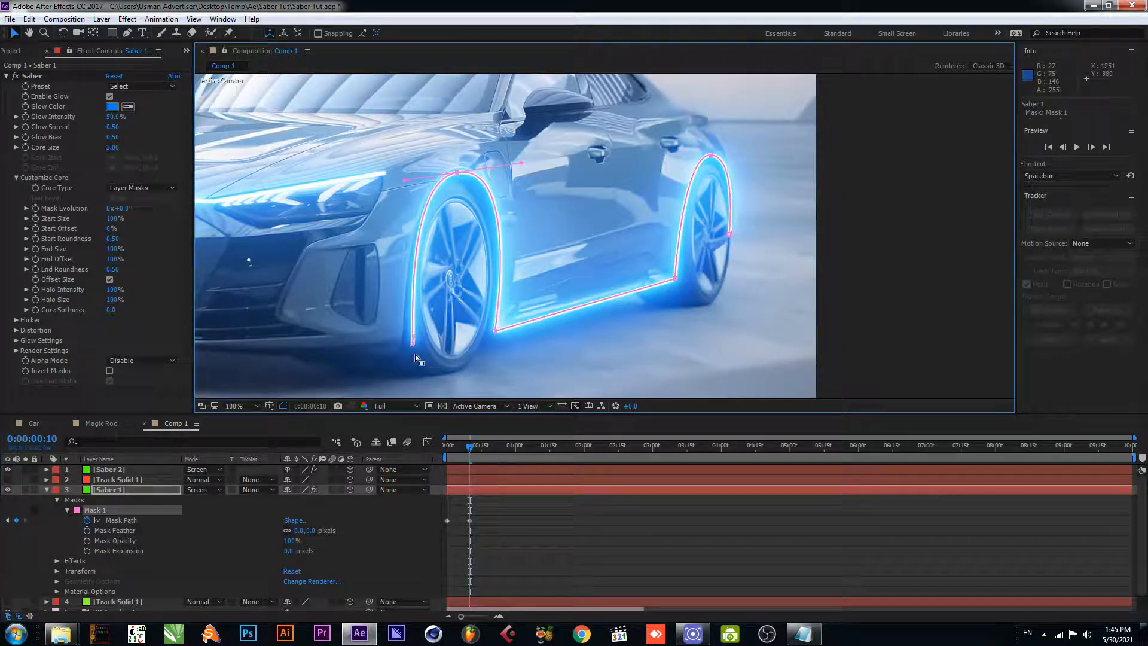
drag(413, 345, 402, 346)
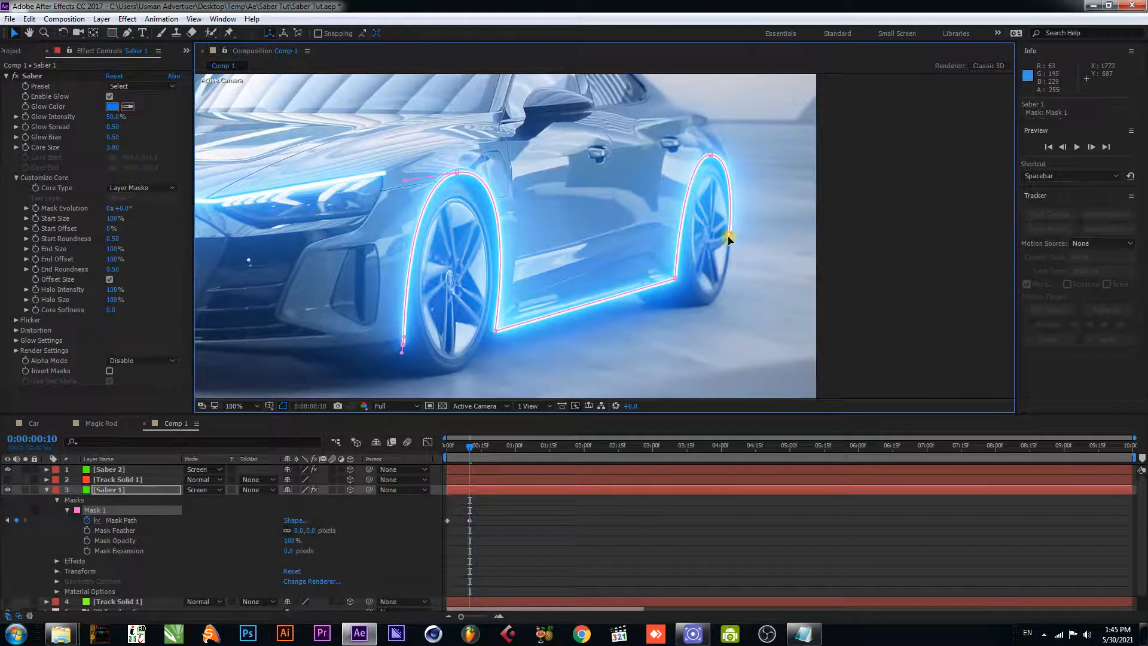
drag(729, 238, 732, 216)
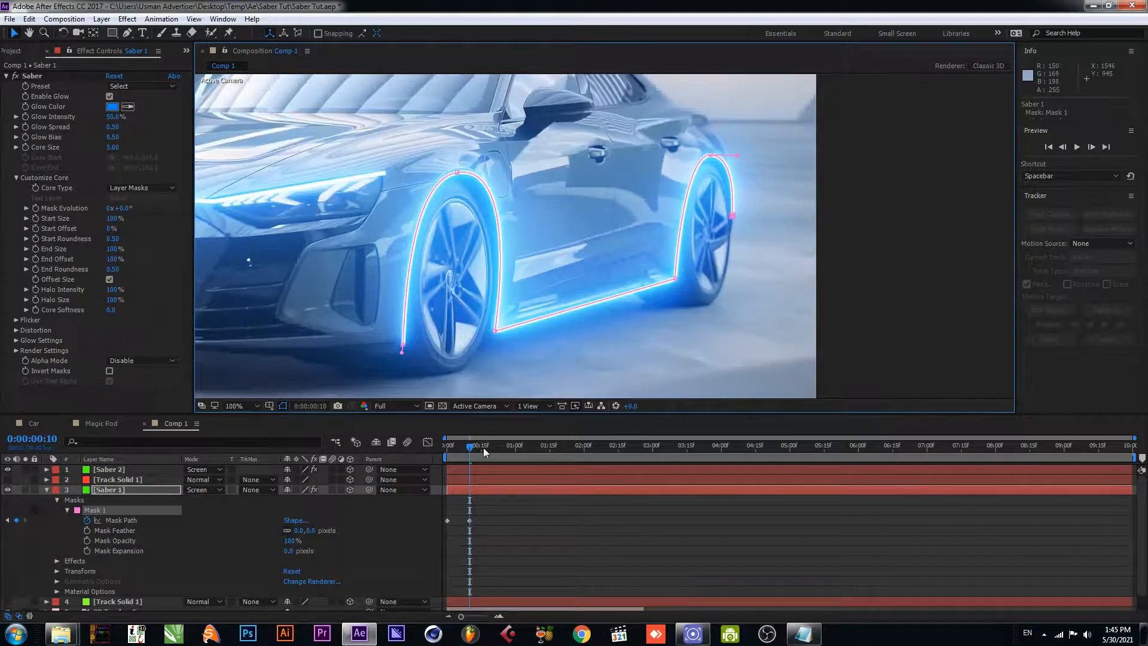
- At 0:00:00:25, realign Saber 1's mask points at the front wheel arch, the sill's front corner and the rear wheel's end
click(504, 444)
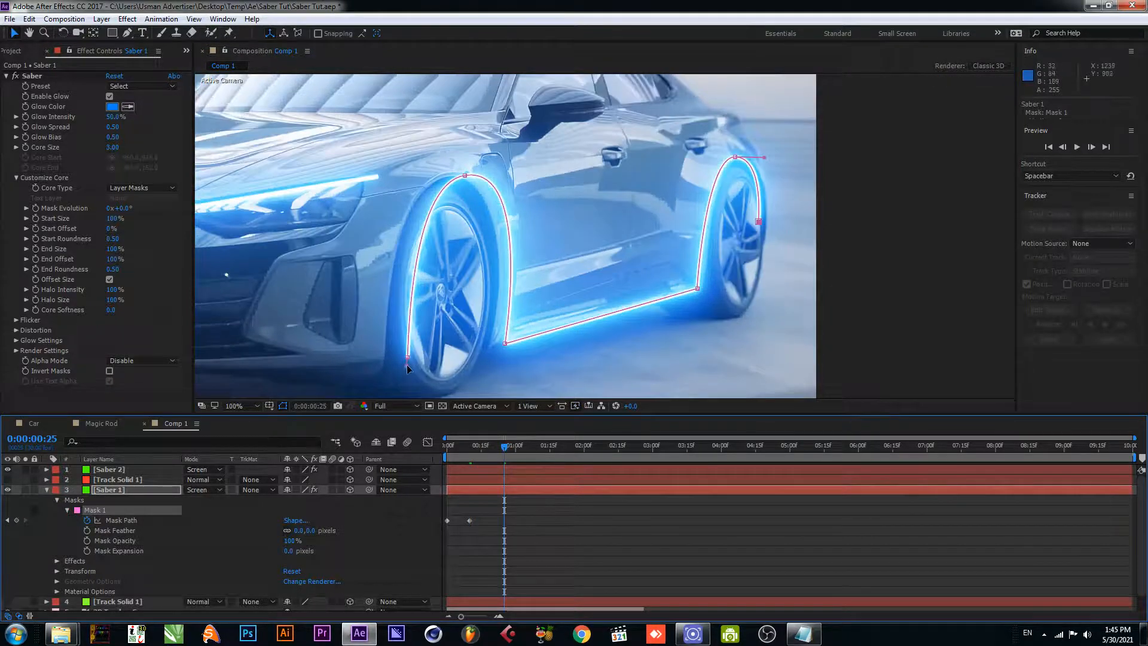
drag(407, 360, 385, 367)
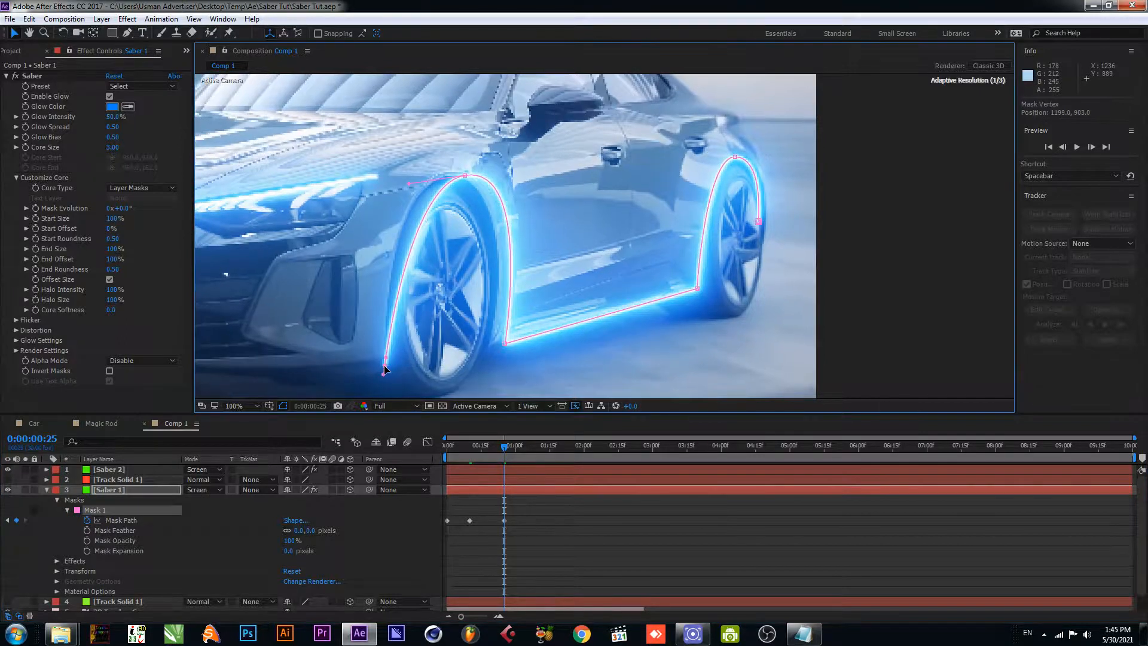
drag(466, 180, 446, 181)
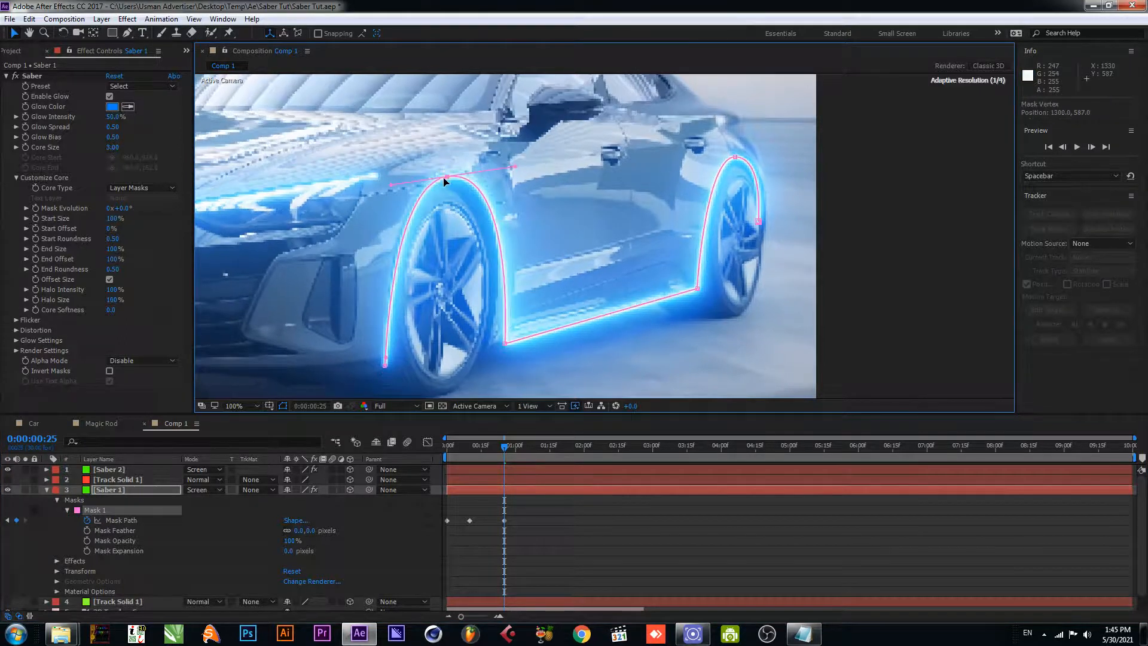
drag(504, 346, 490, 344)
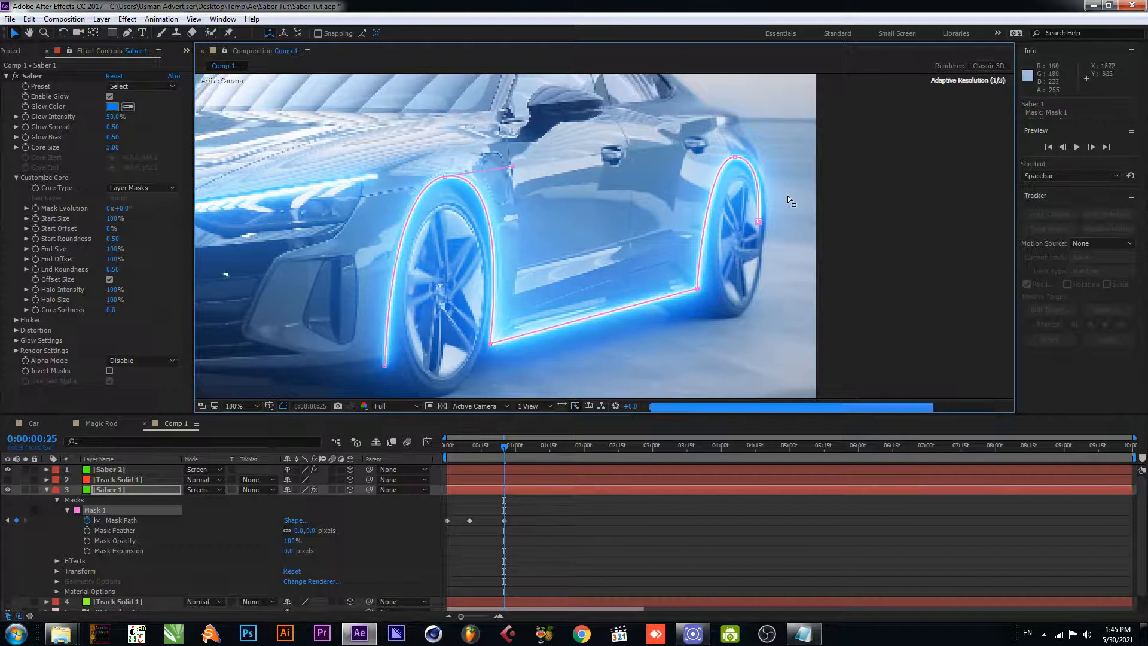
drag(758, 222, 767, 208)
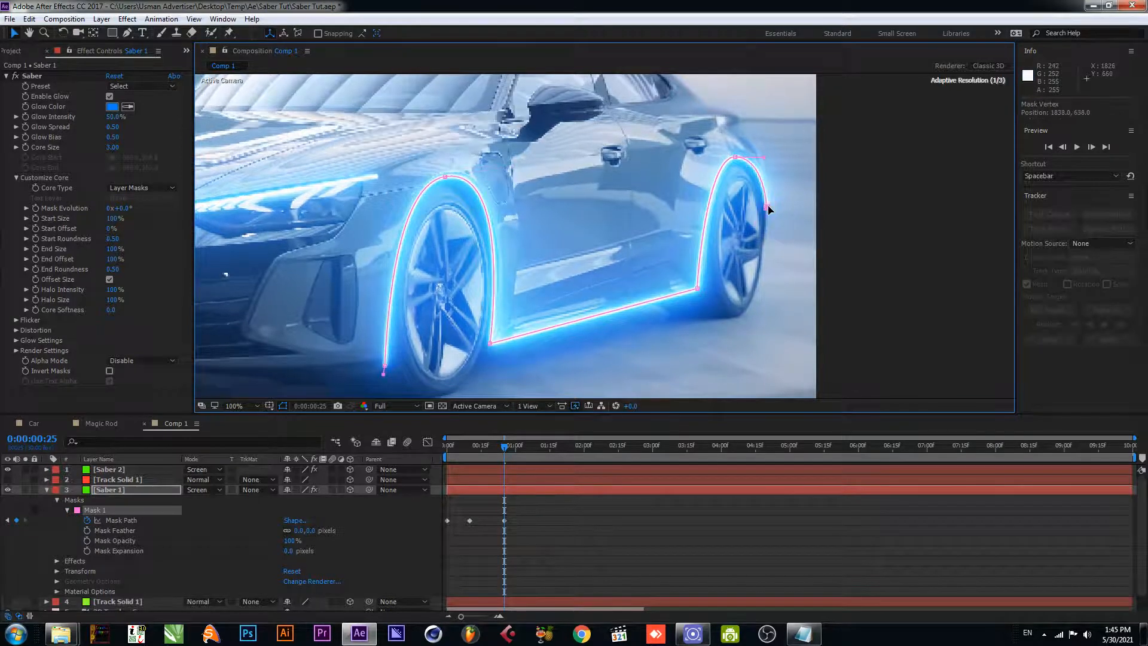
- At 0:00:01:12, refit Saber 1's mask to the front wheel arch, the sill's front corner and the top of the rear arch
click(543, 448)
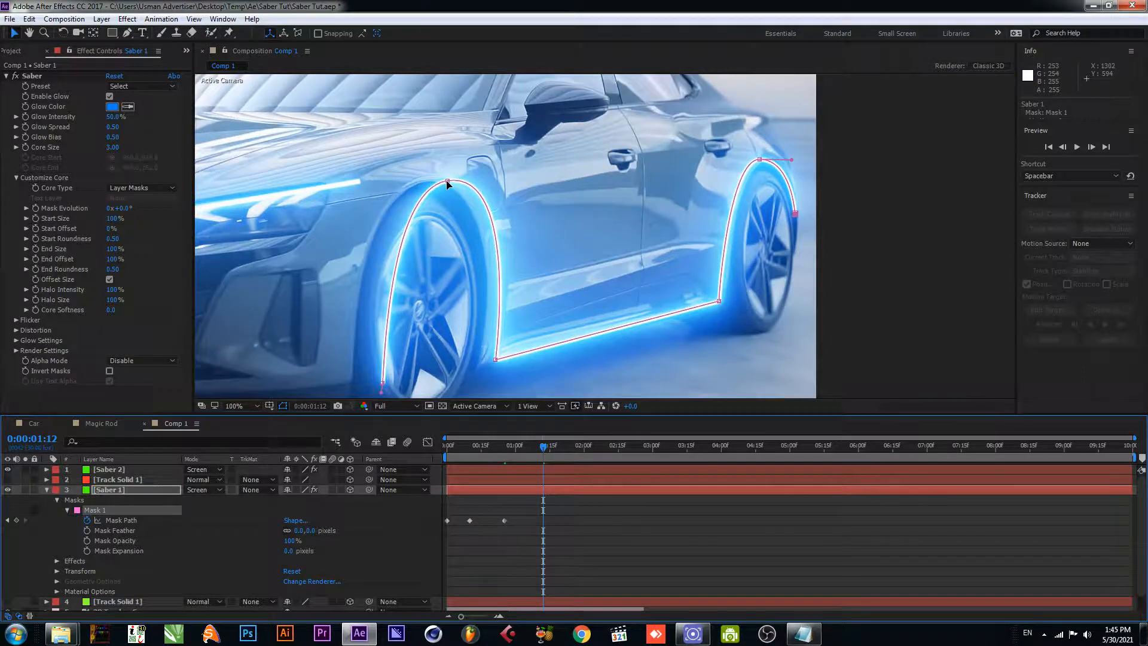
drag(447, 182, 426, 181)
key(space)
drag(425, 305, 441, 241)
drag(399, 319, 363, 329)
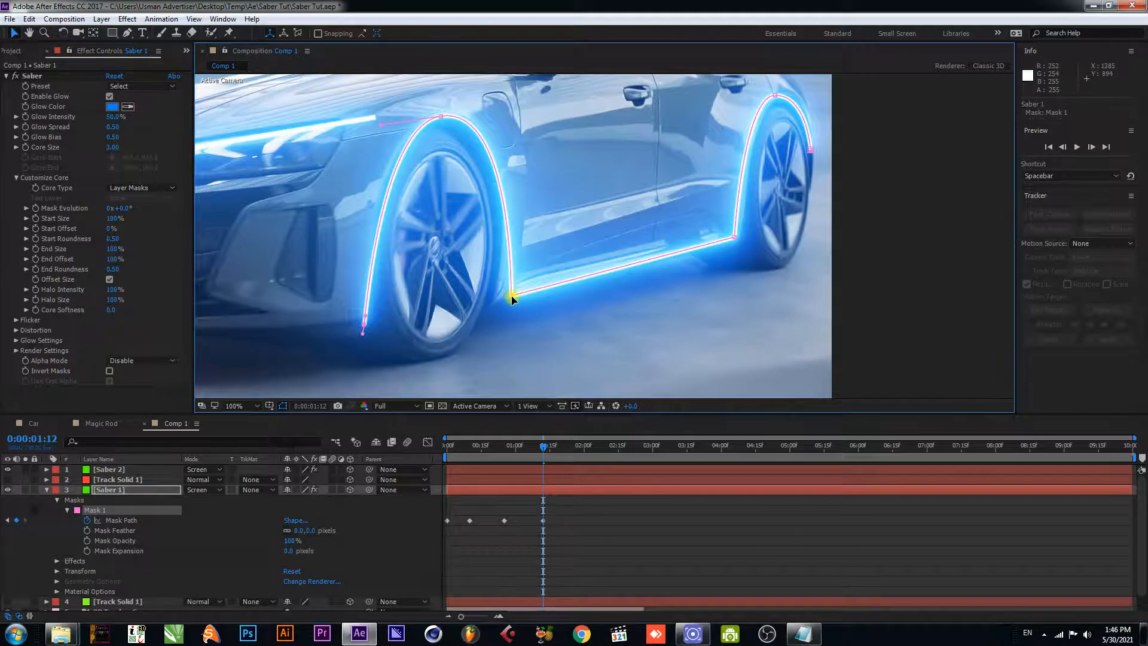
drag(512, 297, 494, 299)
key(space)
drag(631, 255, 541, 308)
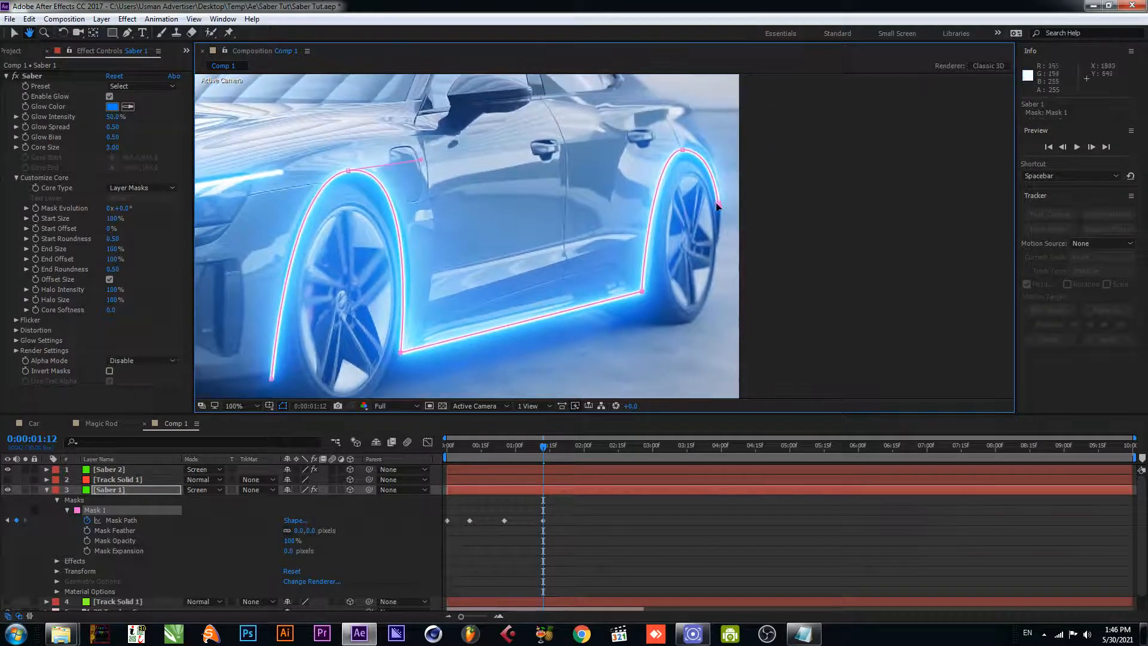
click(685, 148)
drag(686, 148, 692, 143)
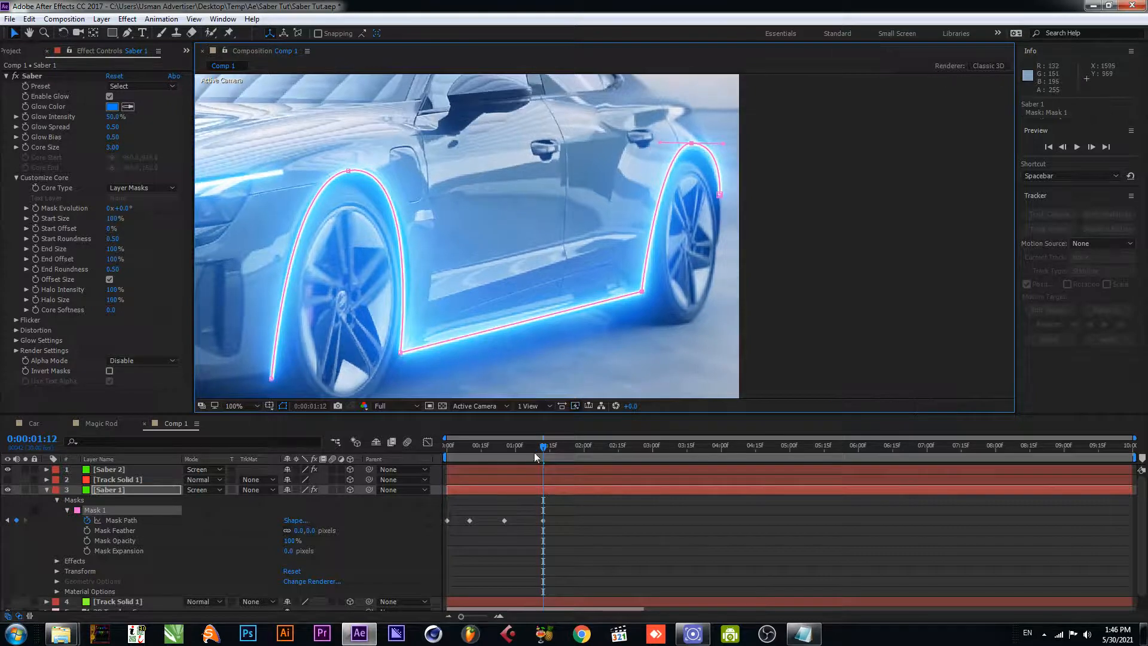
- At 0:00:01:28, move Saber 1's front arch and sill corner mask points onto the car and adjust the arch's curve handles
drag(565, 447, 579, 447)
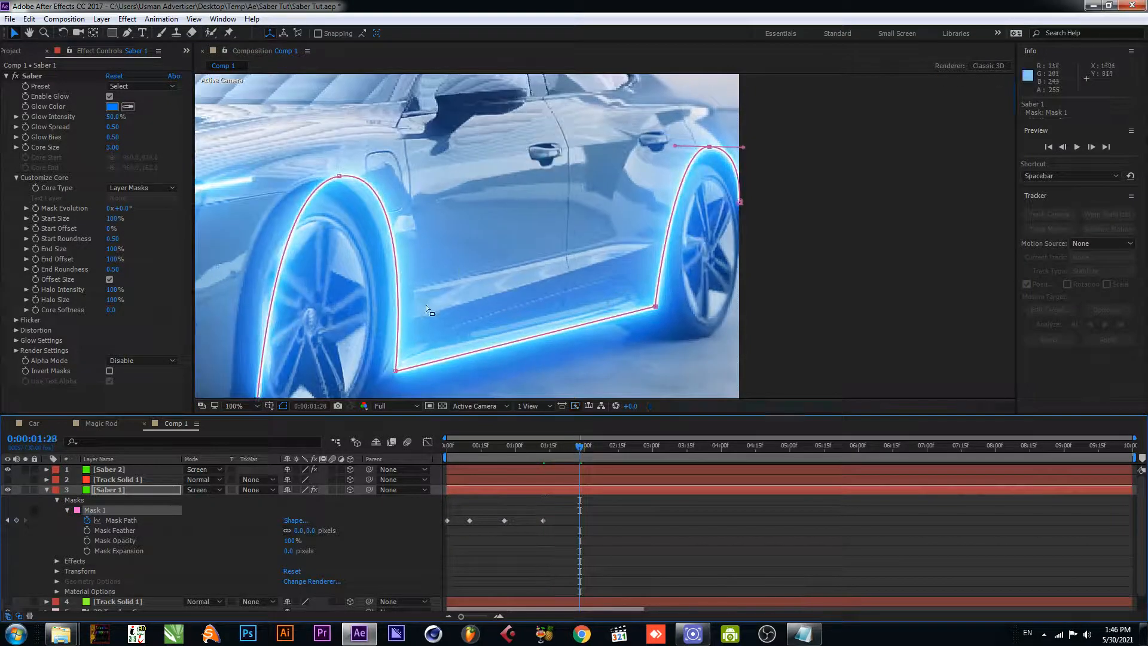
drag(426, 304, 534, 231)
key(v)
drag(363, 326, 339, 341)
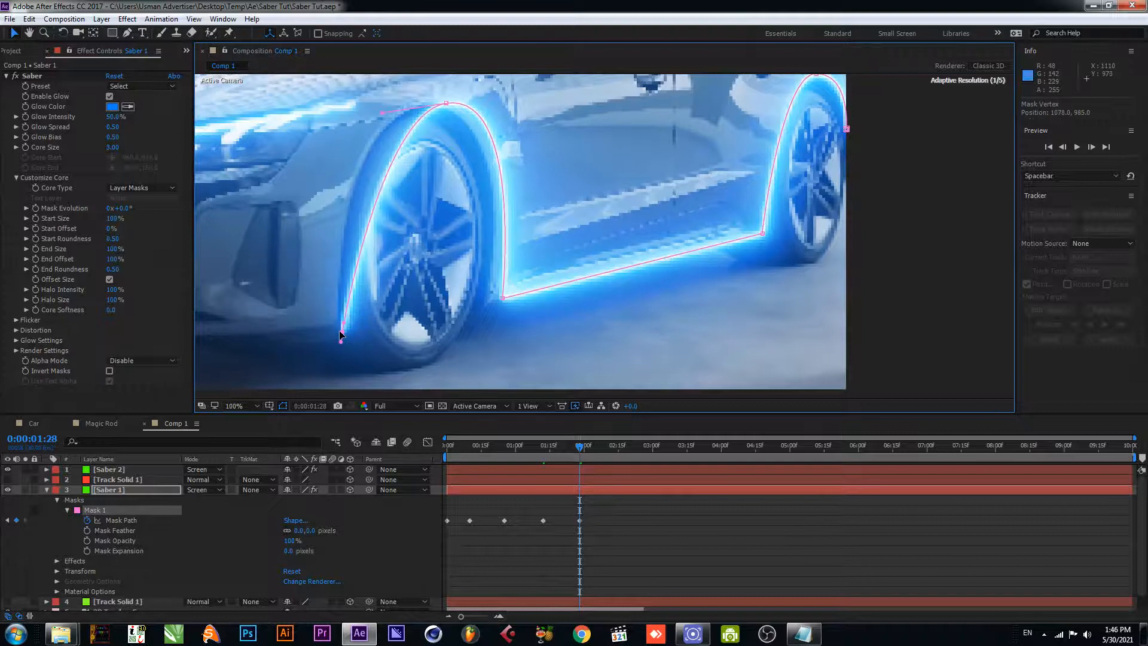
click(434, 112)
drag(448, 103, 414, 104)
drag(504, 298, 488, 304)
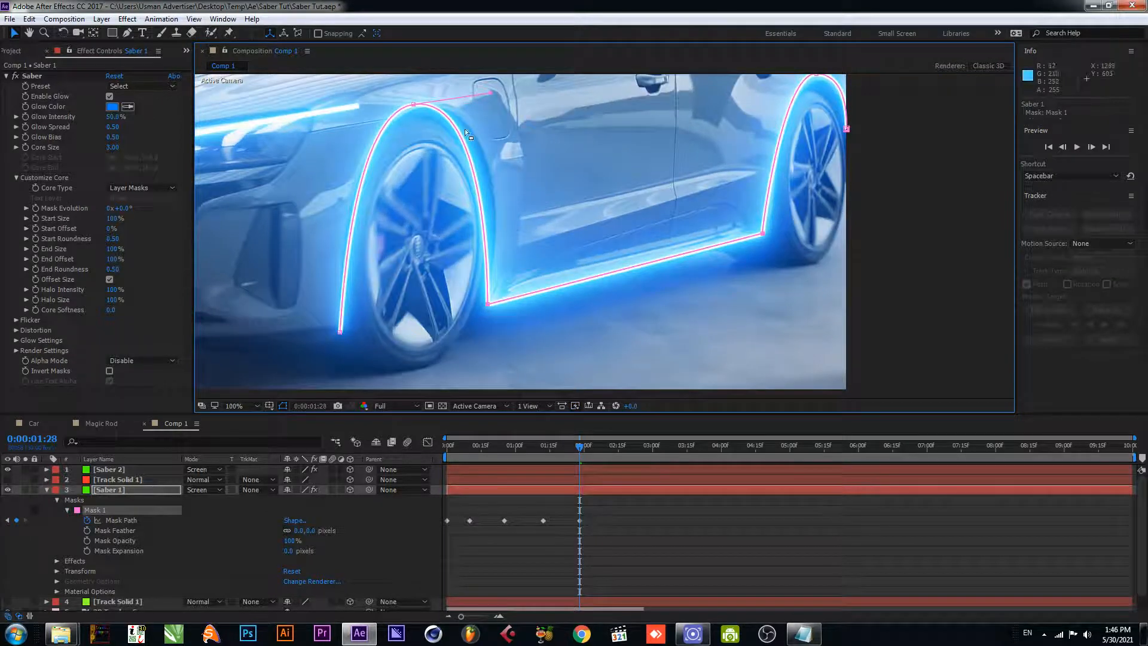
drag(412, 106, 419, 105)
drag(498, 93, 514, 104)
drag(357, 105, 337, 107)
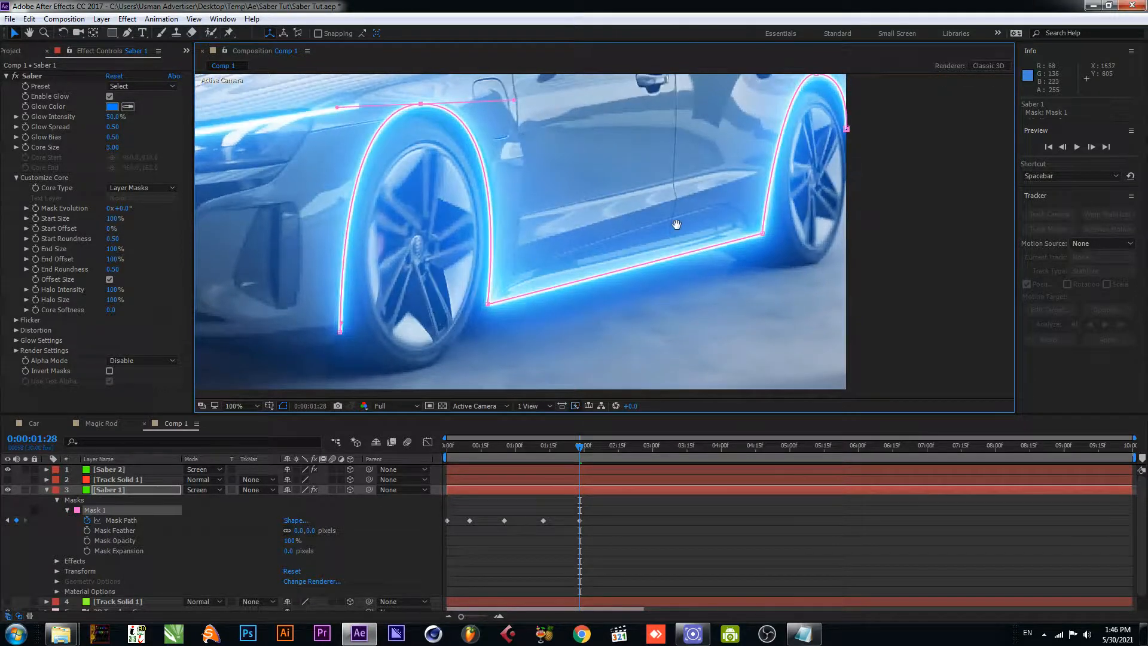
- At 0:00:02:11, reposition Saber 1's mask points at the front arch's lower end, its top and the sill's front corner
drag(677, 225, 526, 279)
drag(579, 447, 610, 447)
drag(487, 284, 688, 250)
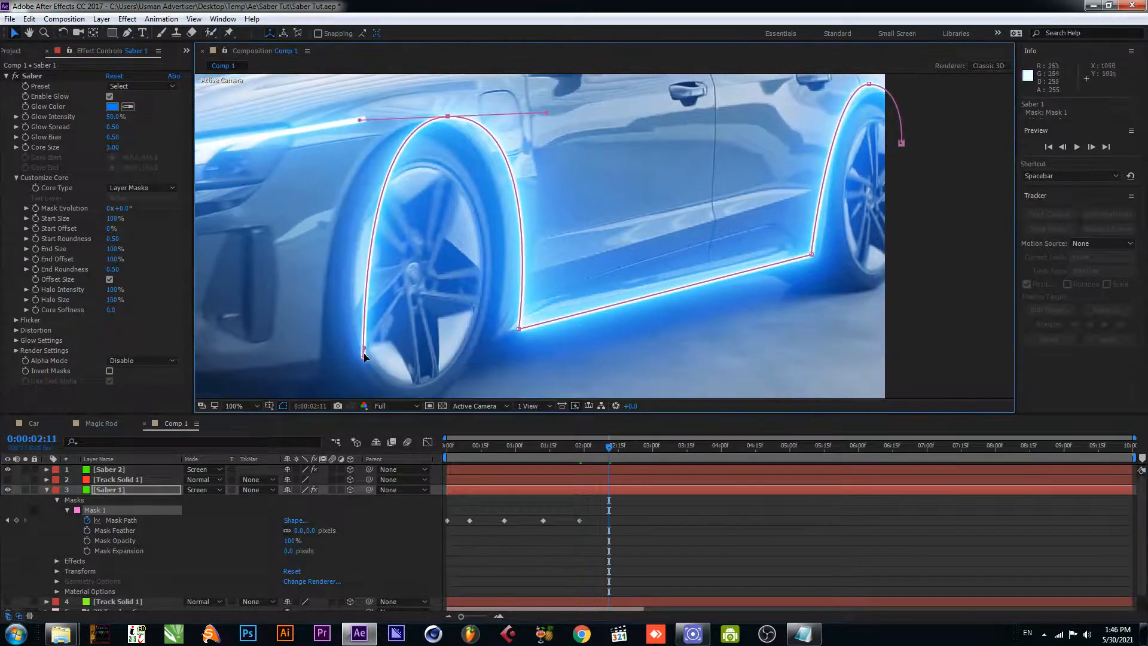
drag(364, 357, 322, 369)
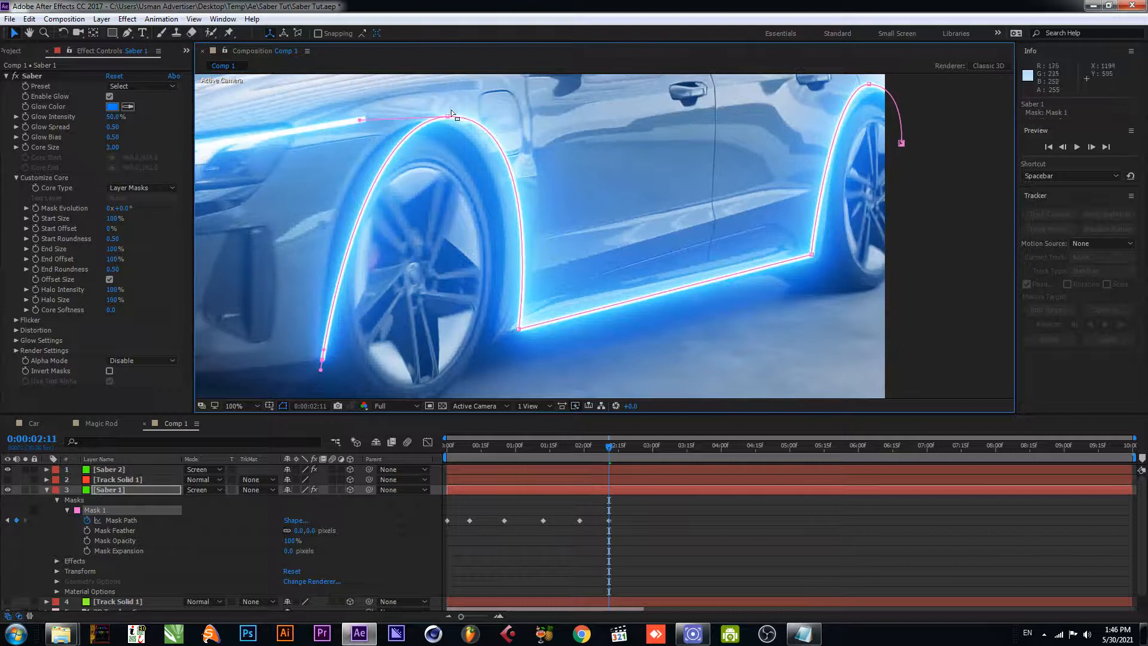
drag(447, 119, 419, 124)
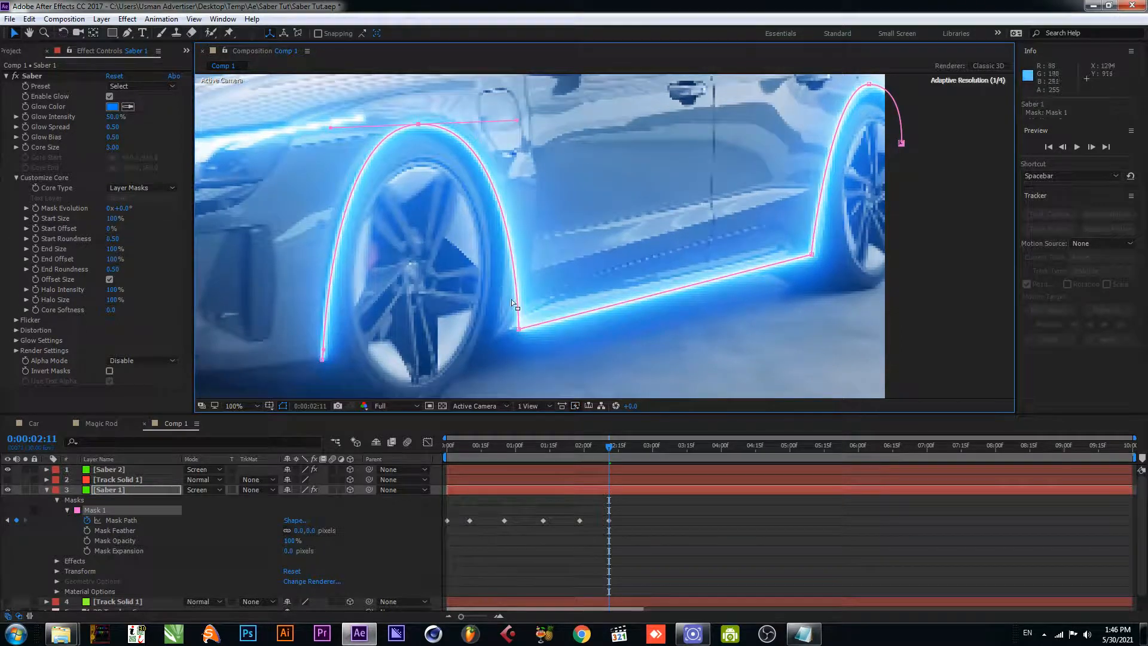
drag(514, 329, 494, 333)
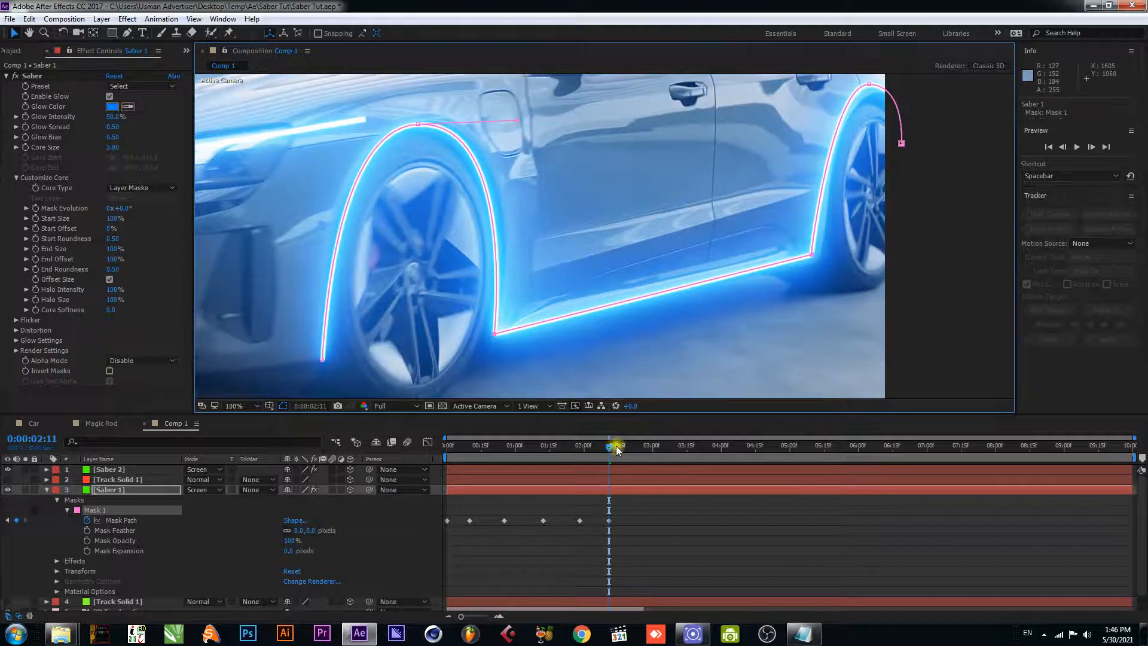
- At 0:00:02:22, refit Saber 1's mask points to the front wheel arch's top and lower end and the sill's front corner, adjusting the arch's curve
drag(616, 446, 634, 447)
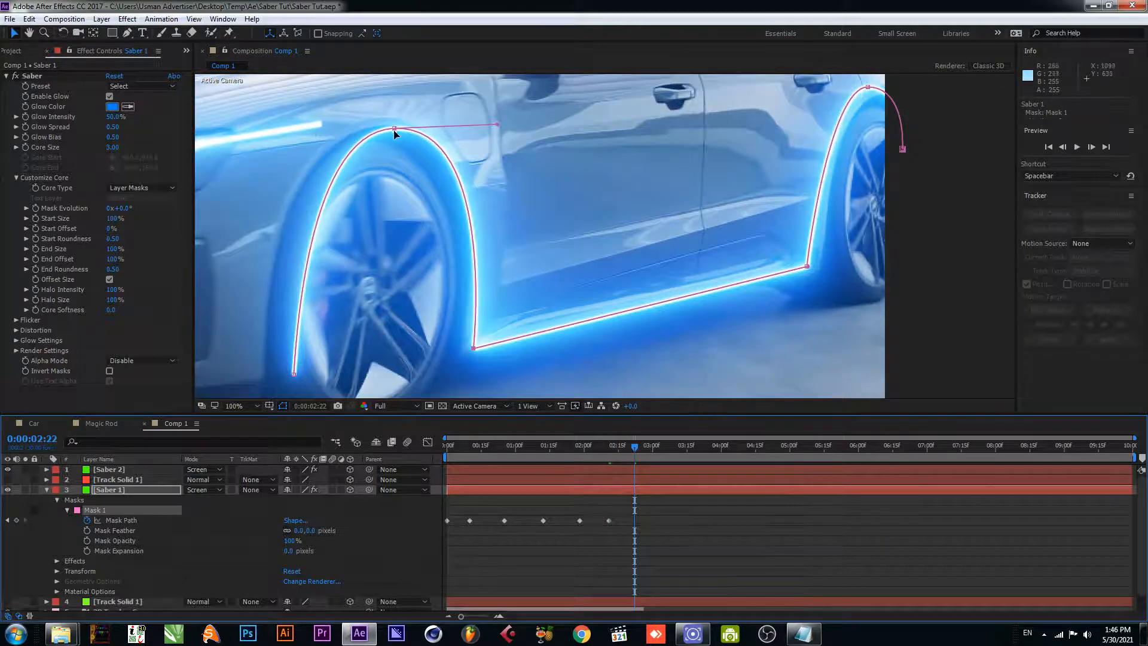
drag(392, 128, 382, 125)
key(space)
drag(409, 324, 427, 269)
drag(311, 317, 282, 323)
key(space)
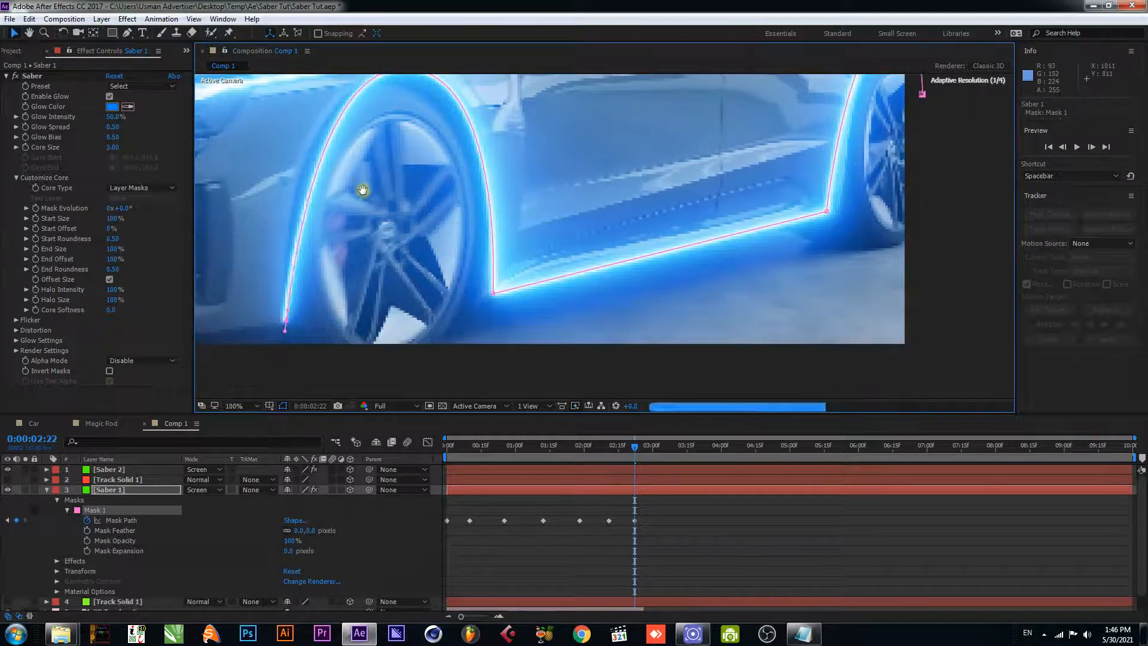
drag(365, 190, 367, 226)
drag(313, 109, 284, 105)
drag(499, 335, 487, 340)
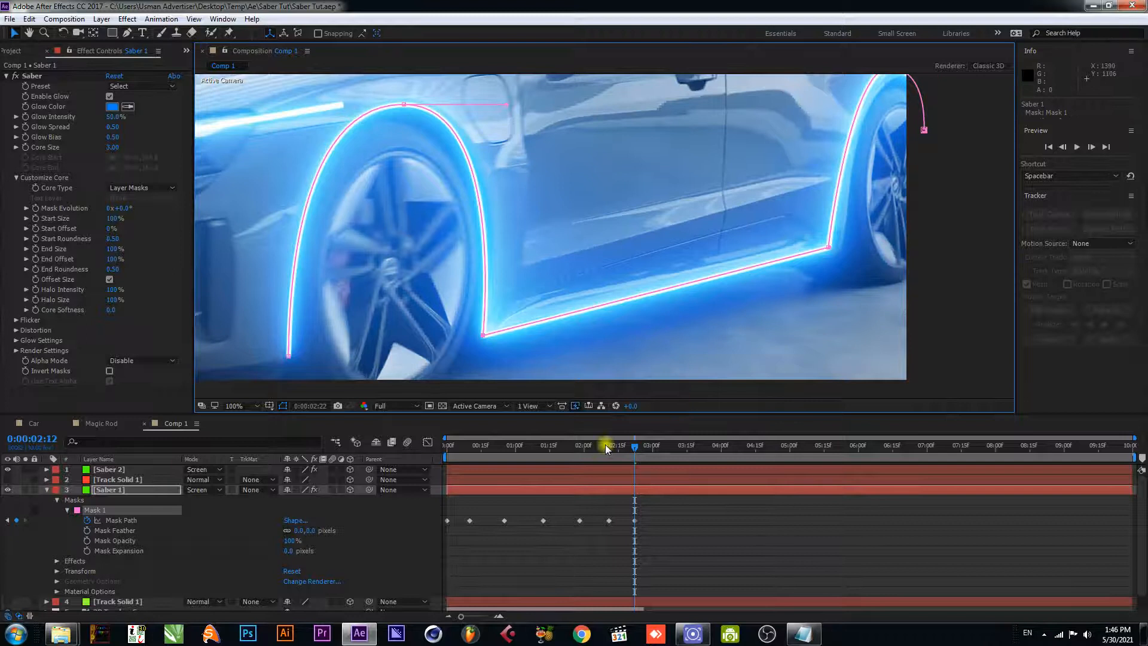
- Preview the animated car glow from the start of Comp 1 and save the project
key(Home)
scroll(537, 187, down, 4)
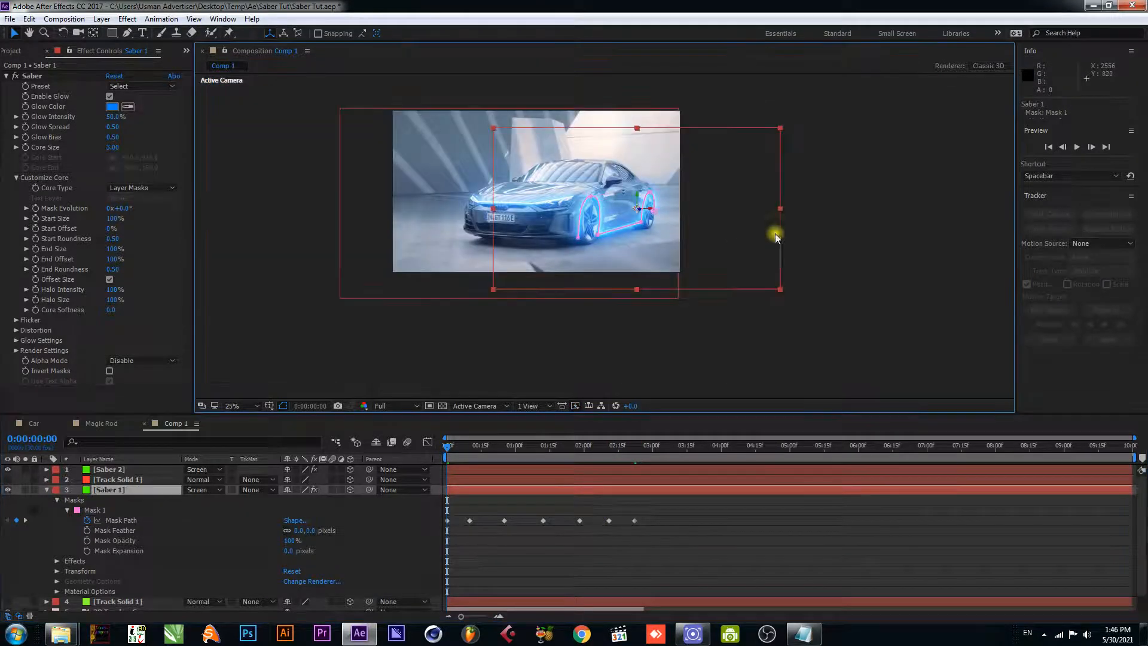
click(835, 321)
key(space)
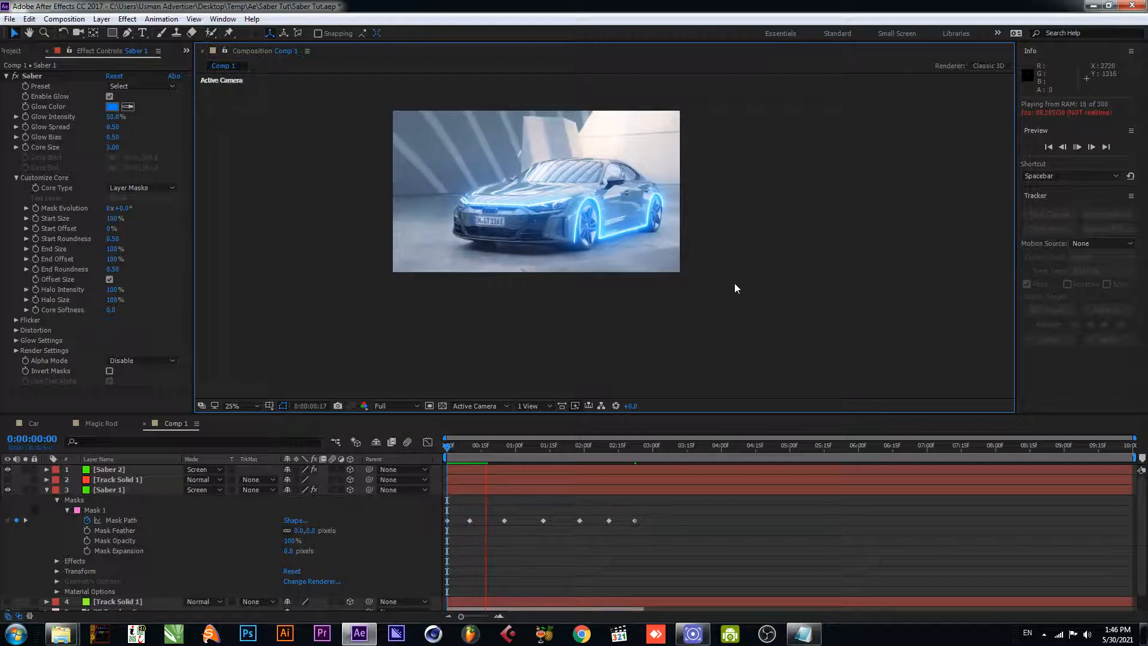
key(space)
key(ctrl+s)
drag(492, 450, 436, 450)
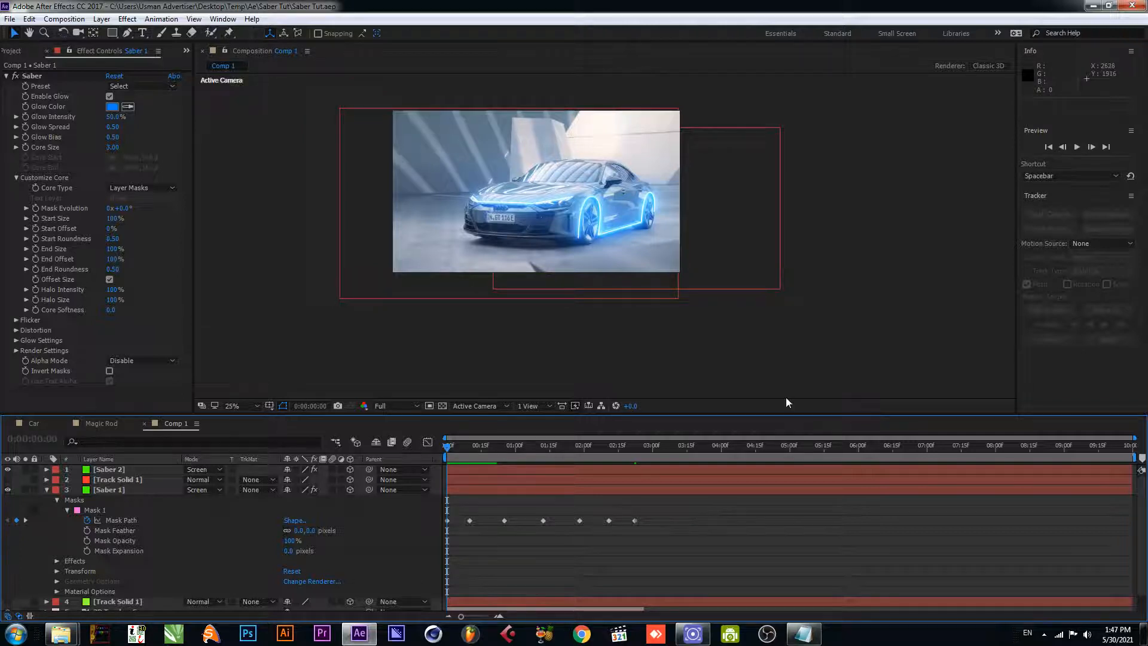
- Create a new composition named rod, keeping the 1920 x 1080, 30 fps, 10-second settings
key(ctrl+n)
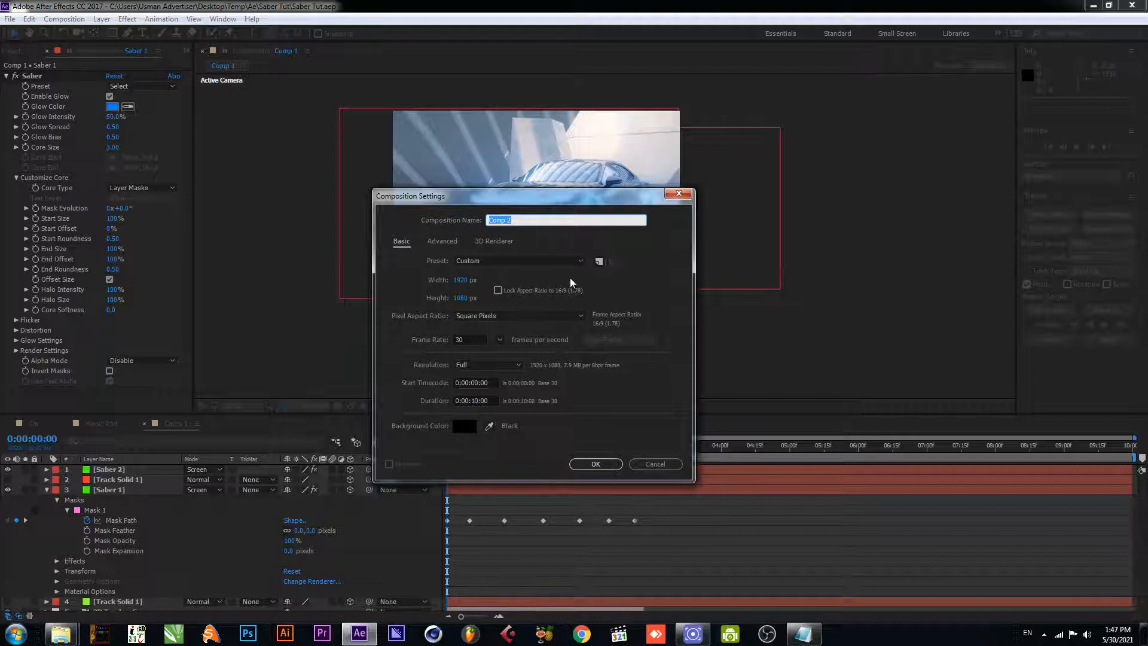
text(rod)
key(Return)
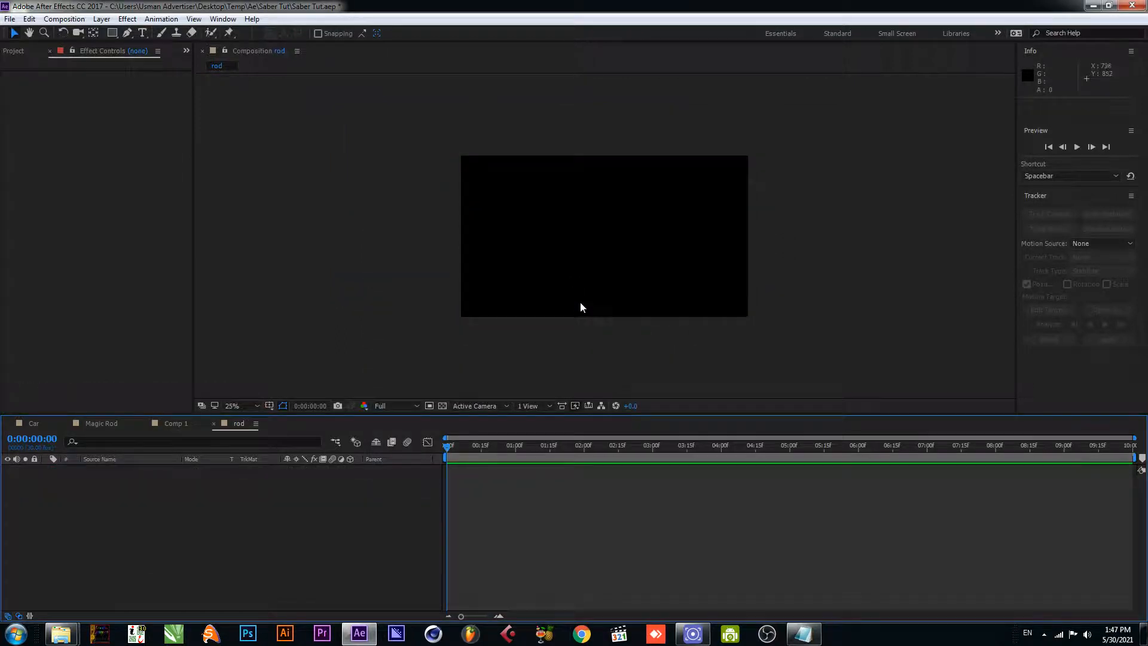
- Copy the sword fight clip from the Magic Rod composition into the rod composition
click(106, 425)
click(142, 479)
key(ctrl+c)
click(238, 423)
key(ctrl+v)
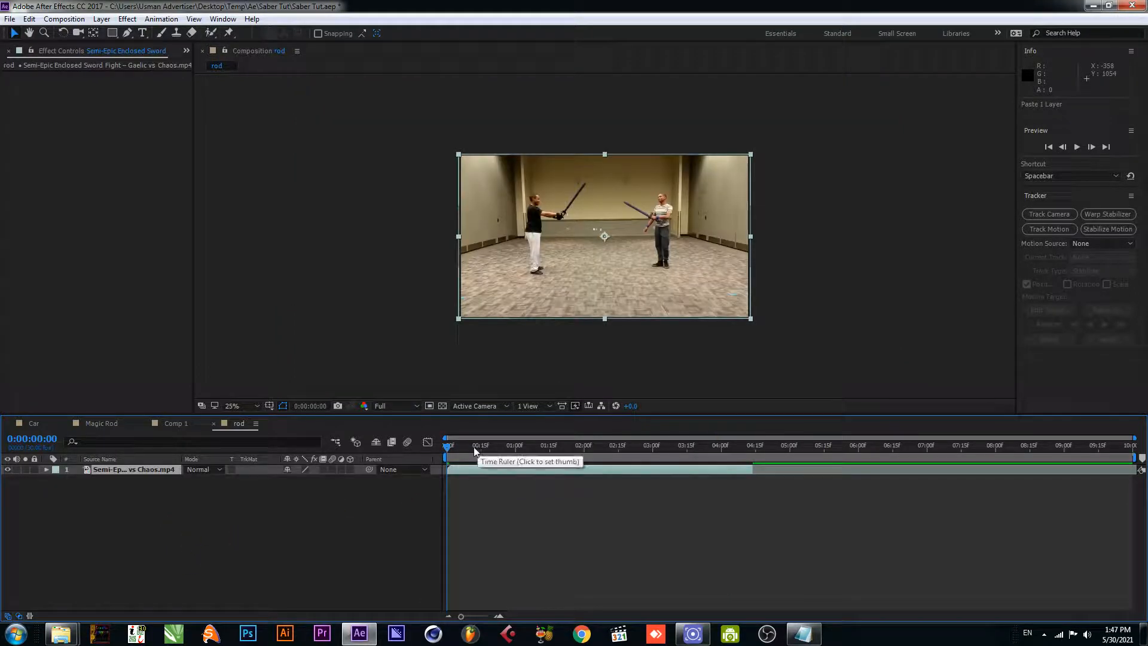
- Add an adjustment layer above the sword fight clip in the rod composition
right_click(253, 529)
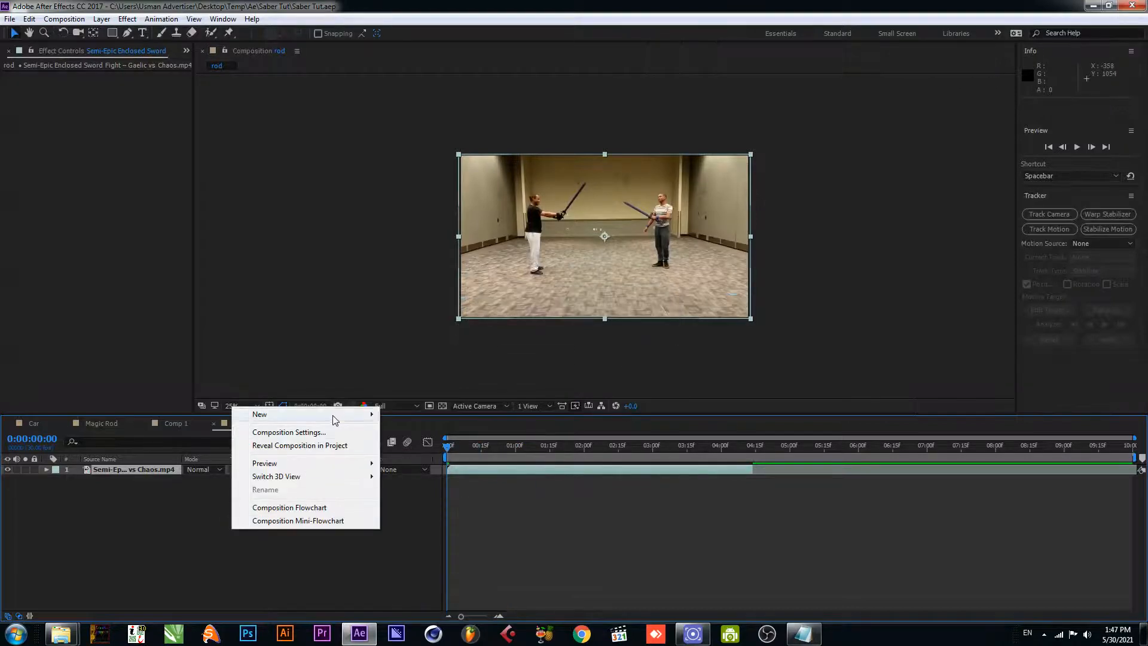
mouse_move(333, 415)
click(436, 510)
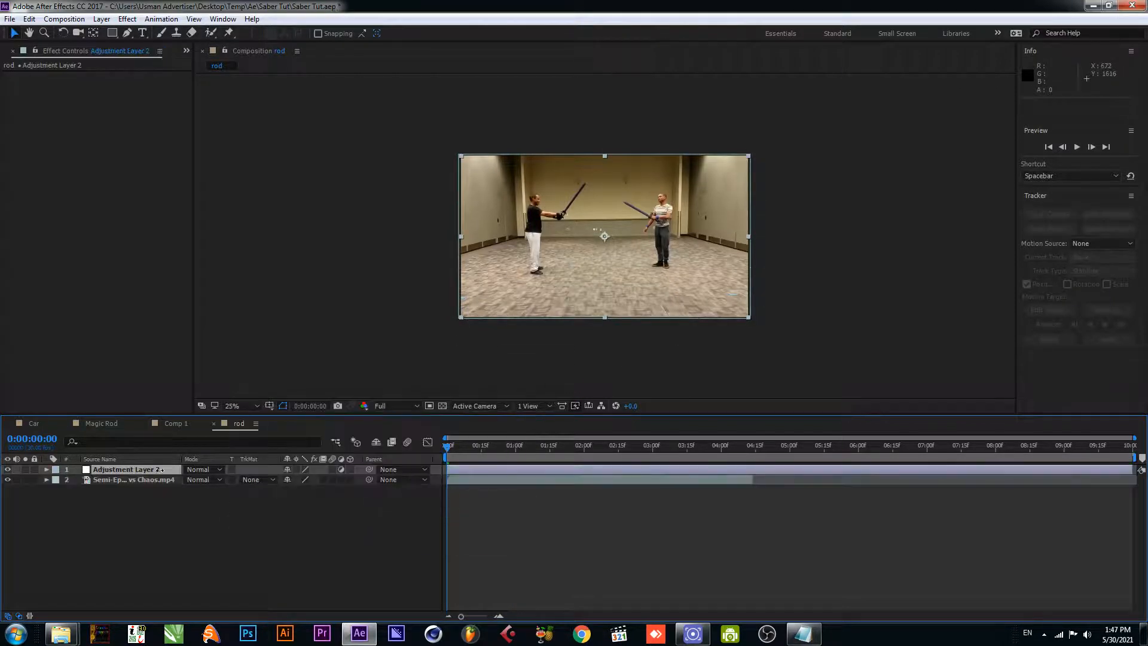
click(159, 538)
- Apply the Saber effect to the adjustment layer and set the layer's blending mode to Screen
click(128, 469)
key(ctrl+space)
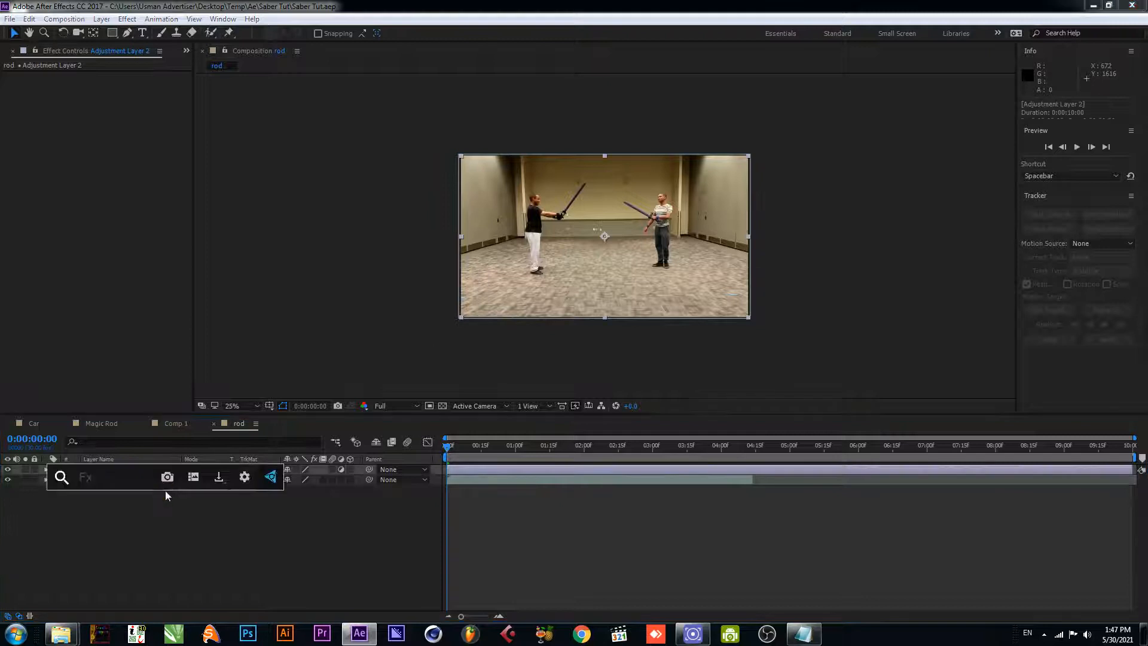
text(saber)
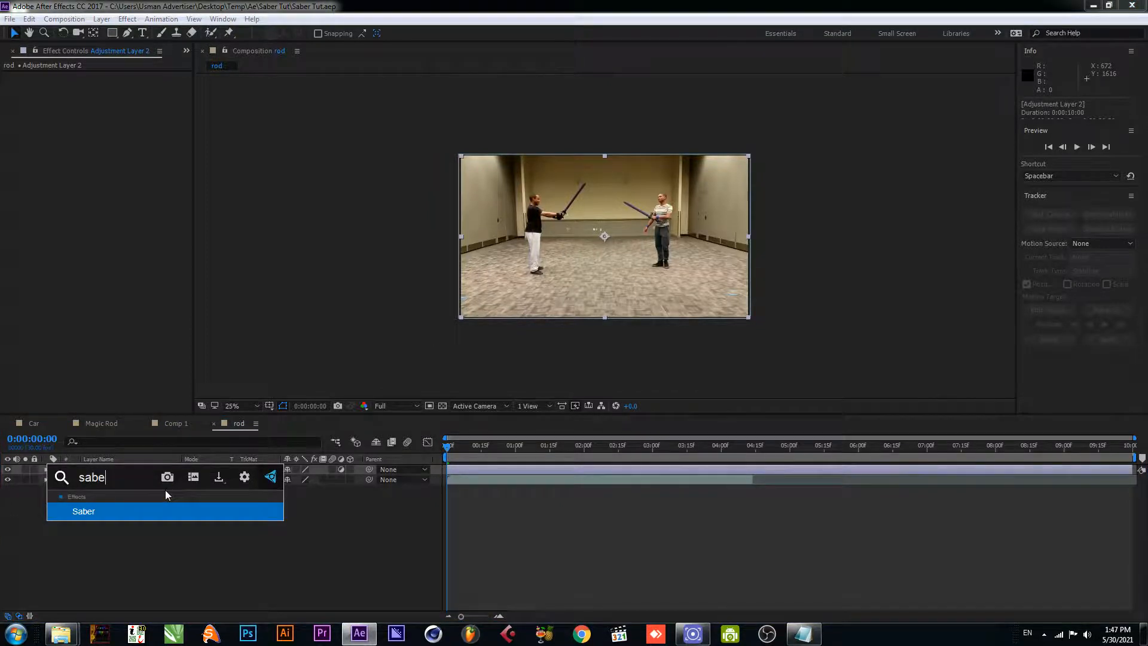
click(139, 512)
click(203, 470)
click(244, 247)
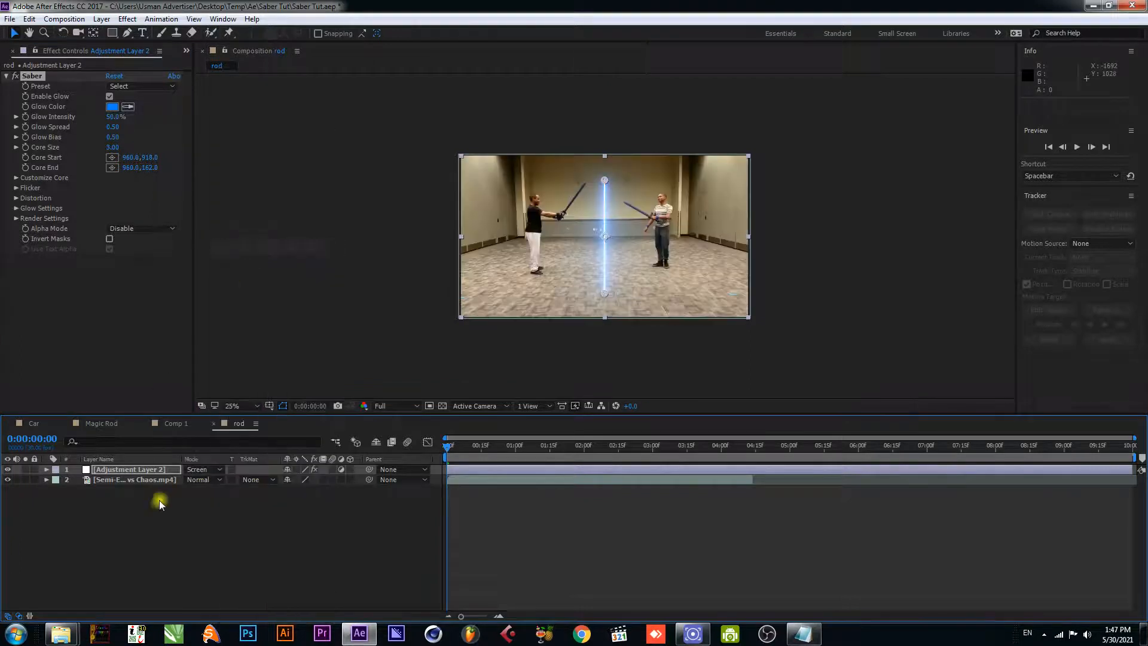
click(103, 479)
click(102, 470)
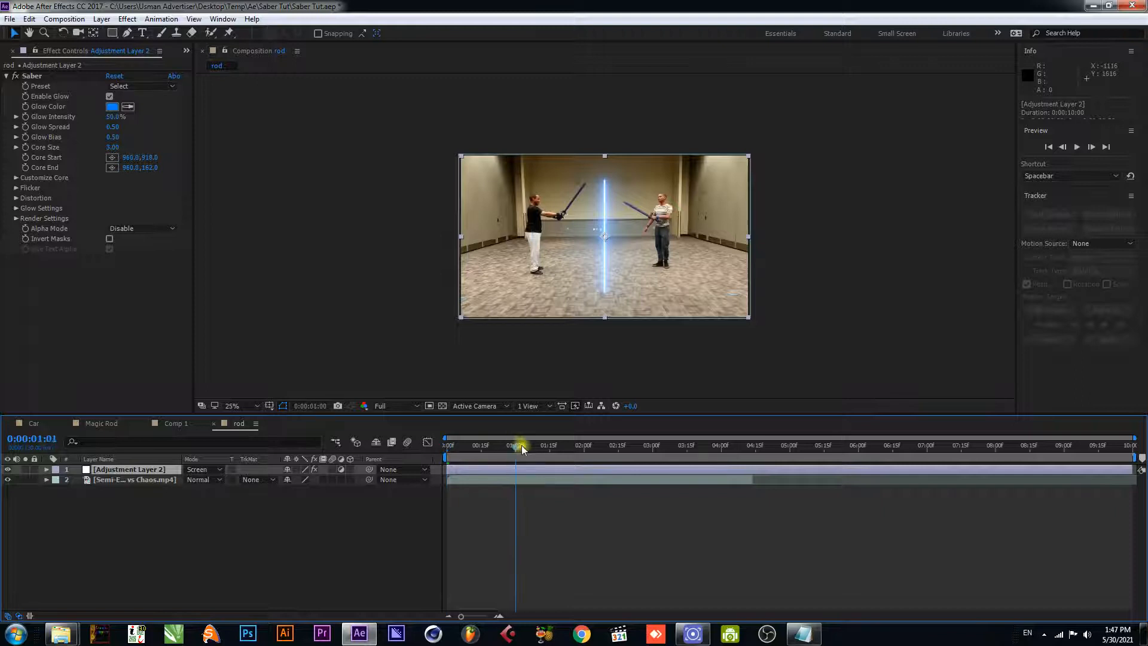
- At 0:00:00:00, enable keyframing for Saber's Core Start and Core End, and hide the adjustment layer
scroll(568, 281, up, 2)
drag(507, 265, 565, 319)
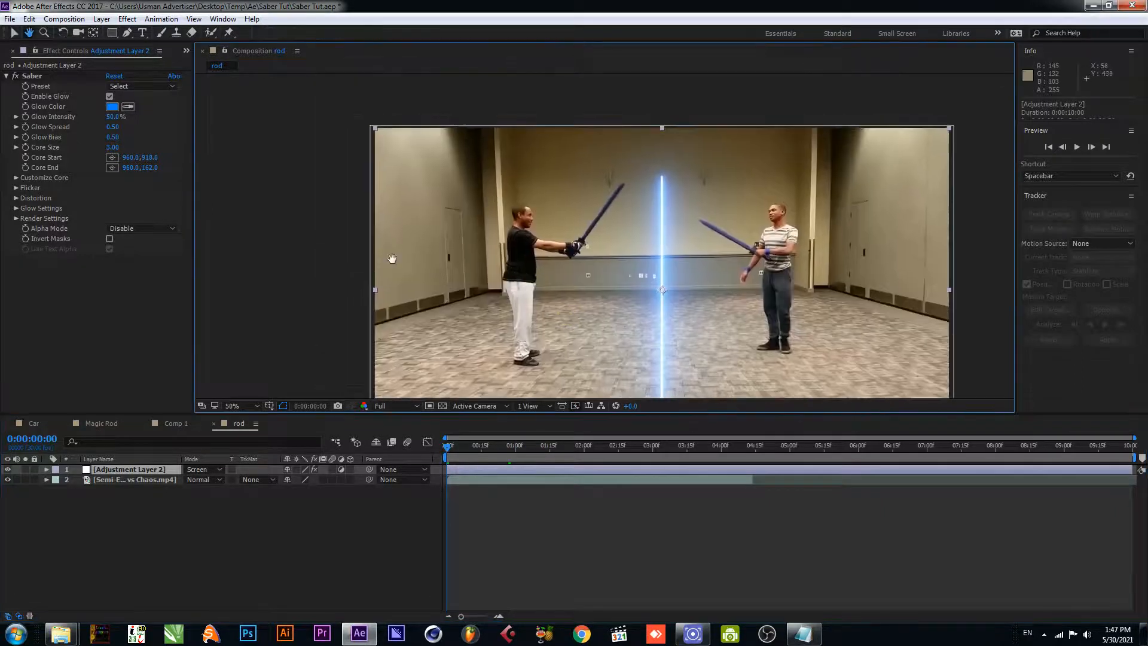
click(26, 159)
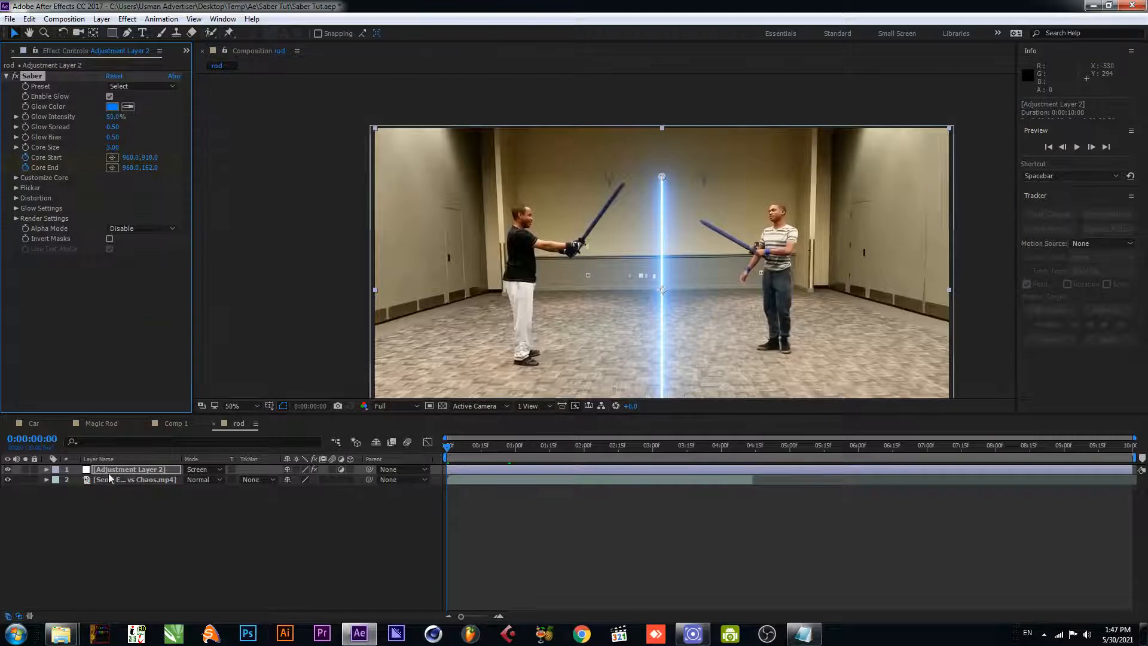
click(7, 470)
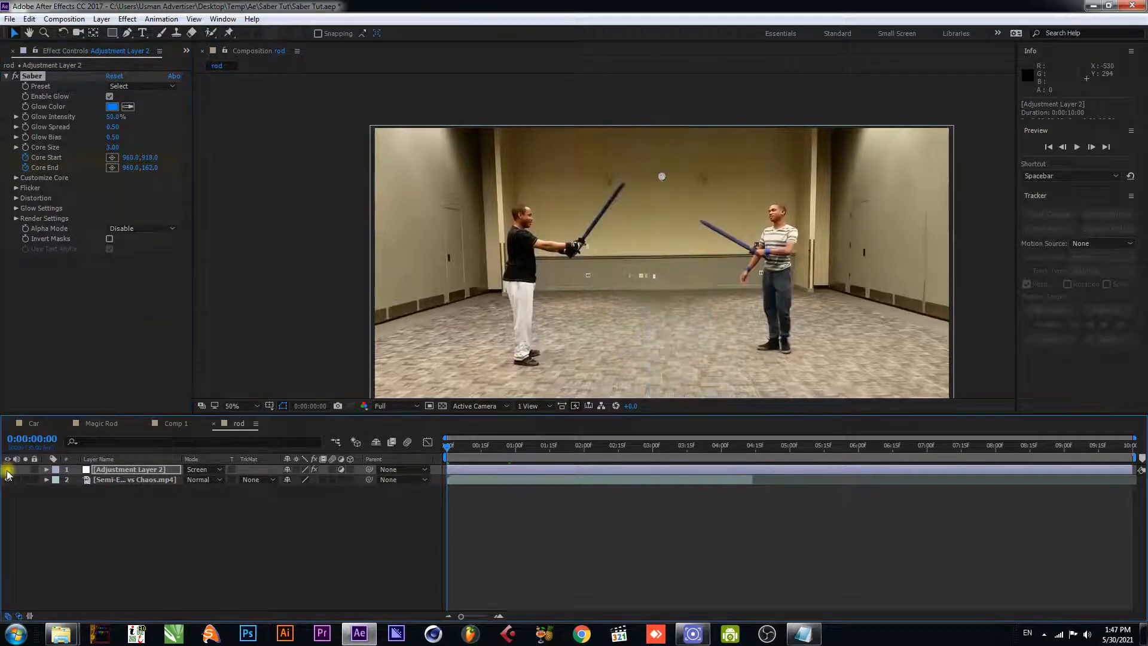
- Place Core Start at the hilt of the black-shirted fighter's sword, about 702, 364, and Core End at its tip, about 834, 182
scroll(621, 298, up, 1)
drag(652, 269, 596, 257)
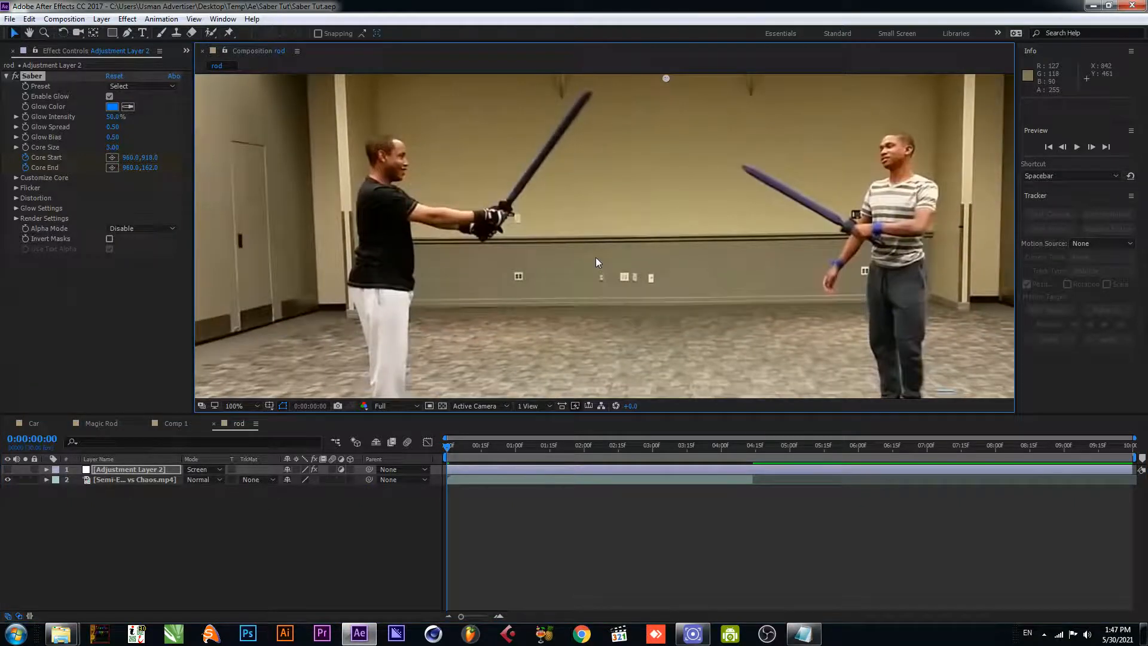
scroll(596, 257, down, 1)
drag(636, 385, 561, 223)
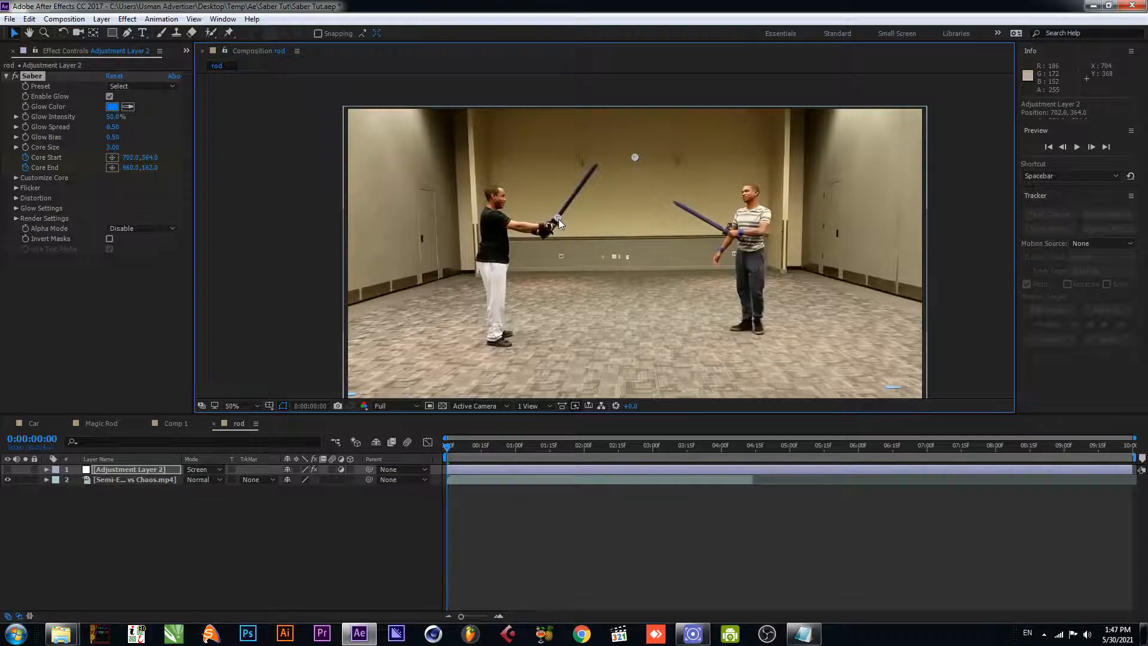
drag(635, 157, 623, 160)
scroll(597, 163, up, 2)
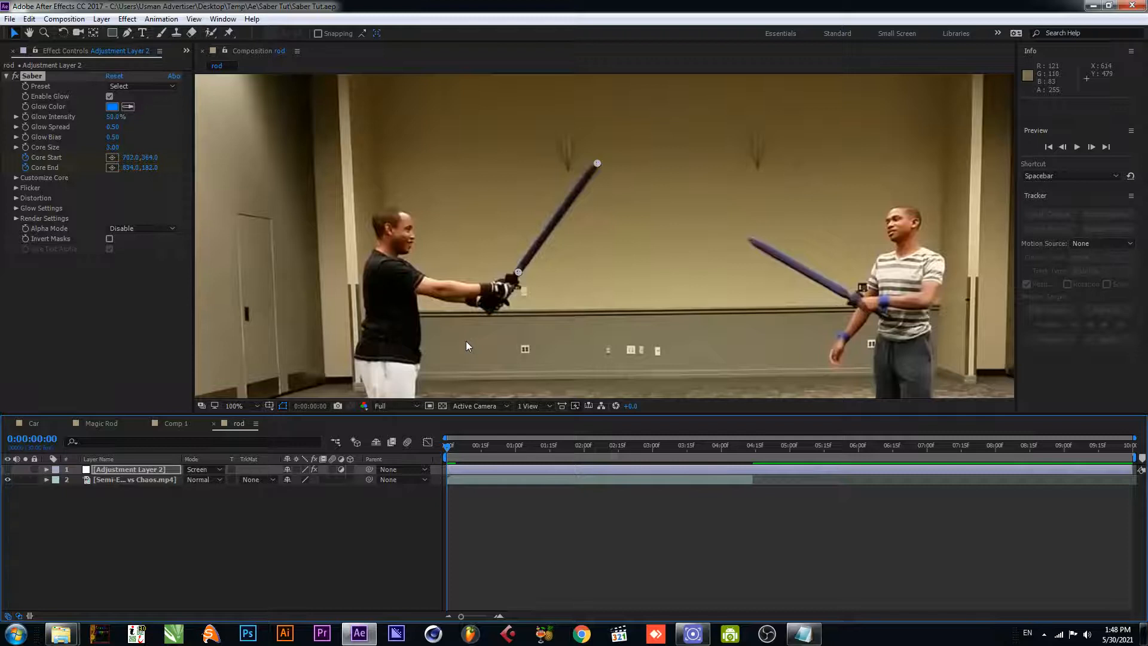
- At 0:00:00:02 and 0:00:00:03, keyframe Core Start at about 701, 364 and Core End on the blade tip, ending at about 830, 183
key(Page_Down)
key(Page_Down)
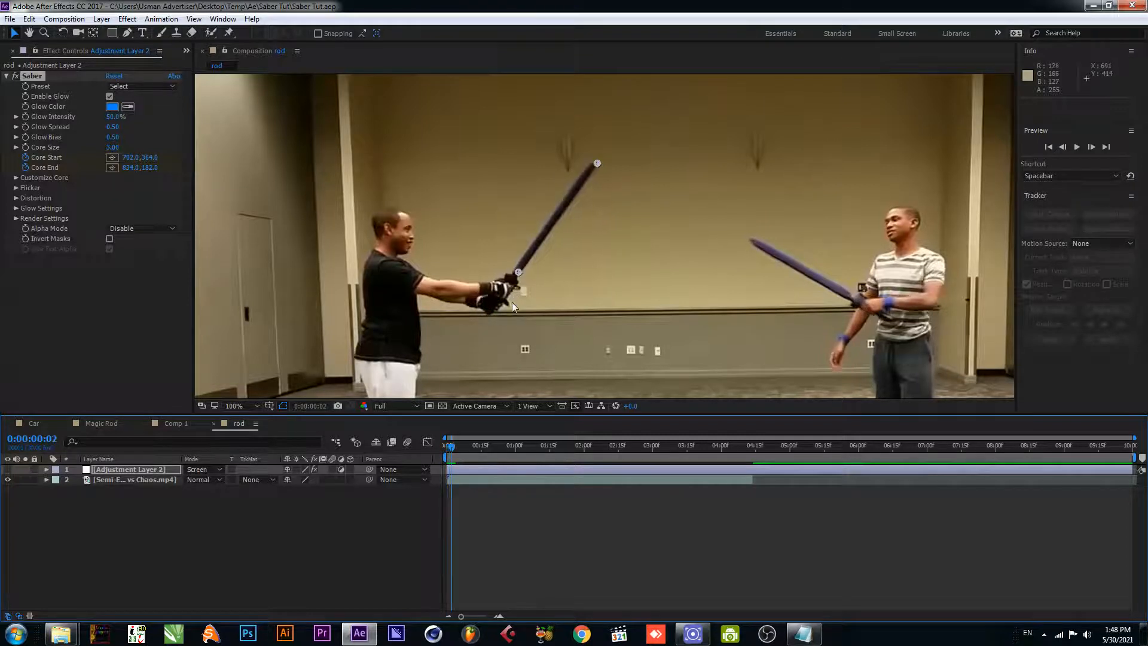
drag(597, 165, 594, 162)
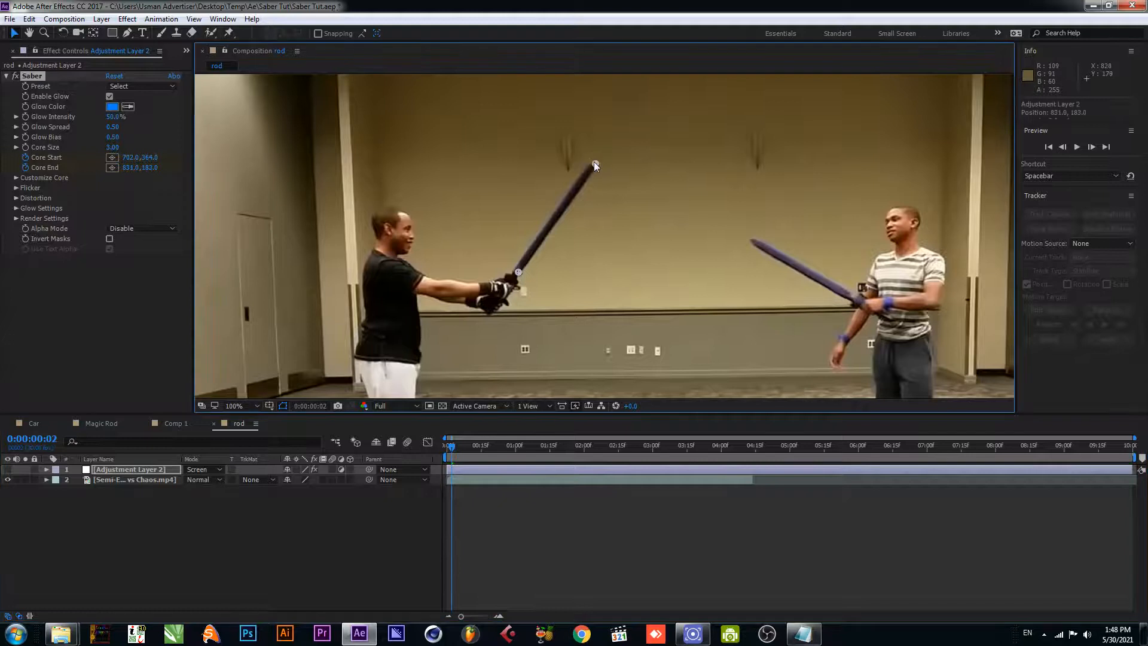
drag(518, 273, 515, 274)
key(Page_Down)
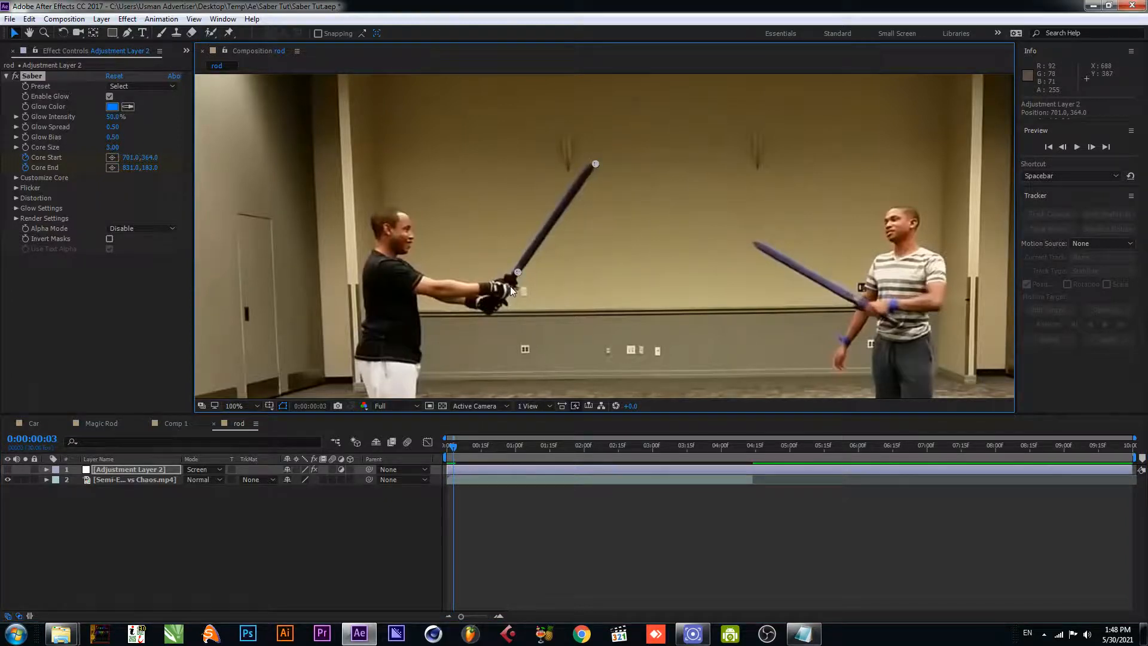
drag(597, 163, 596, 163)
- From 0:00:00:04 to 0:00:00:06, keyframe Core Start down the hilt to about 695, 374 and Core End on the lowering blade tip
key(Page_Down)
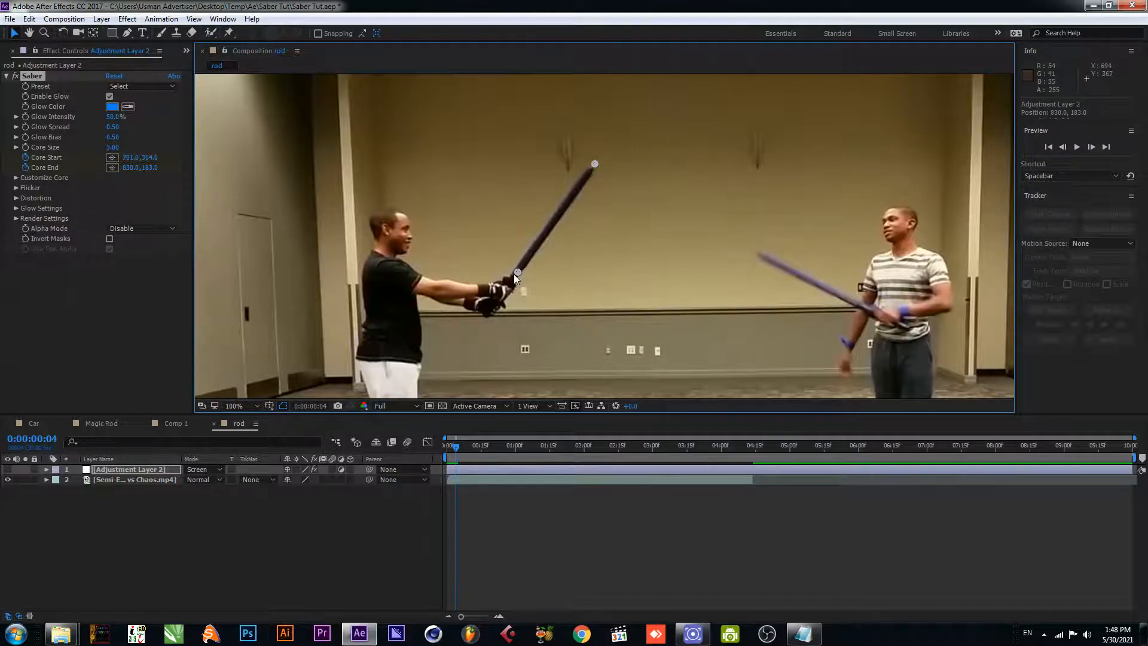
drag(515, 274, 515, 278)
drag(595, 164, 593, 167)
key(Page_Down)
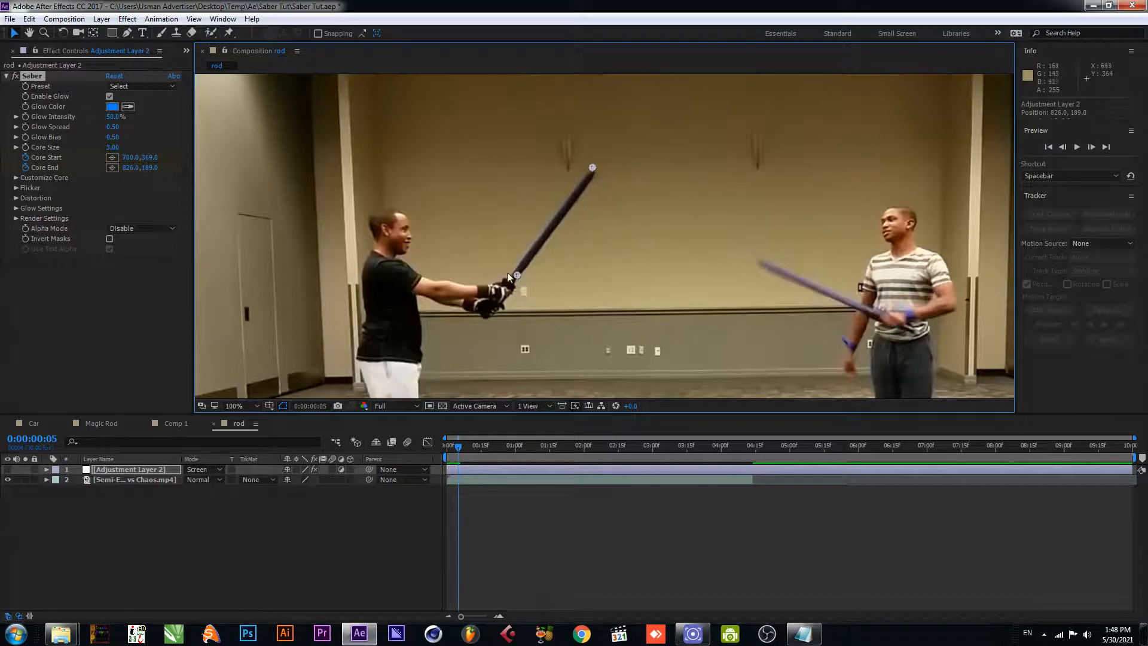
drag(515, 274, 513, 277)
key(Page_Down)
drag(595, 173, 596, 177)
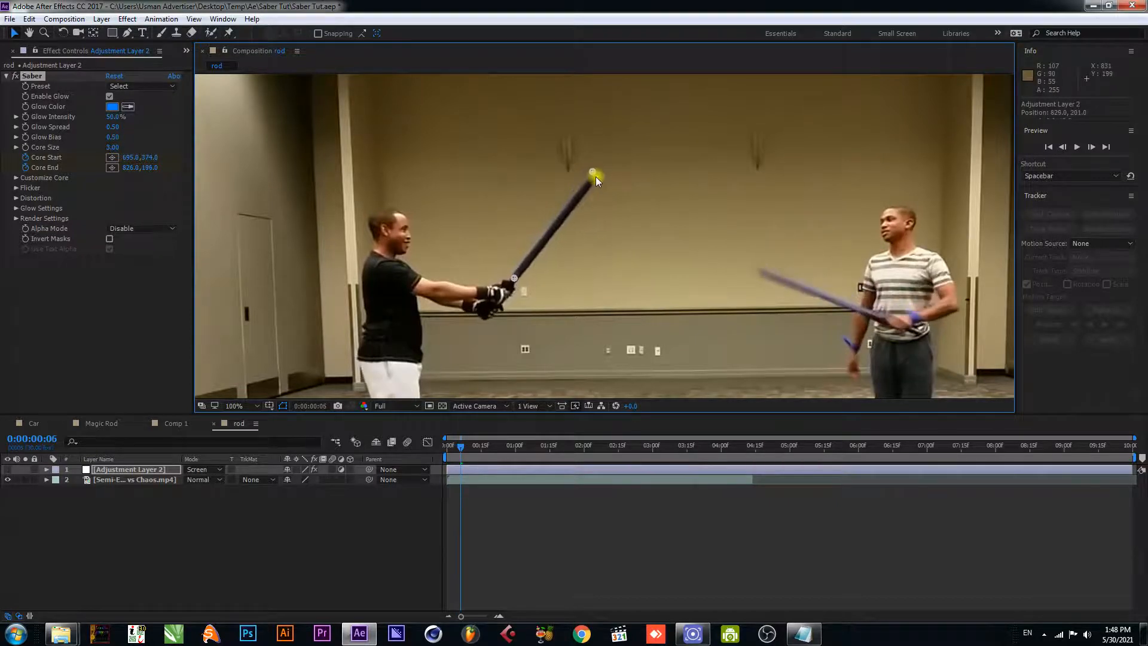
- At 0:00:00:08, move Core Start to about 695, 383 and Core End to about 835, 212; at 0:00:00:09, move Core End to about 838, 220
key(Page_Down)
key(Page_Down)
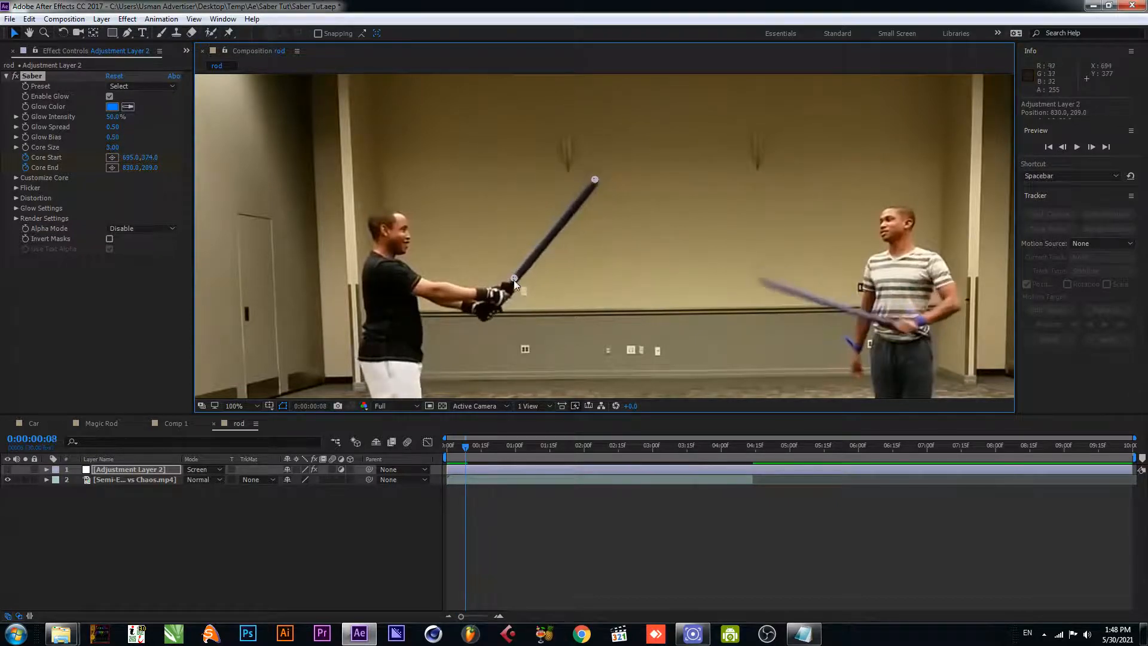
drag(515, 278, 515, 287)
drag(593, 178, 596, 180)
key(Page_Down)
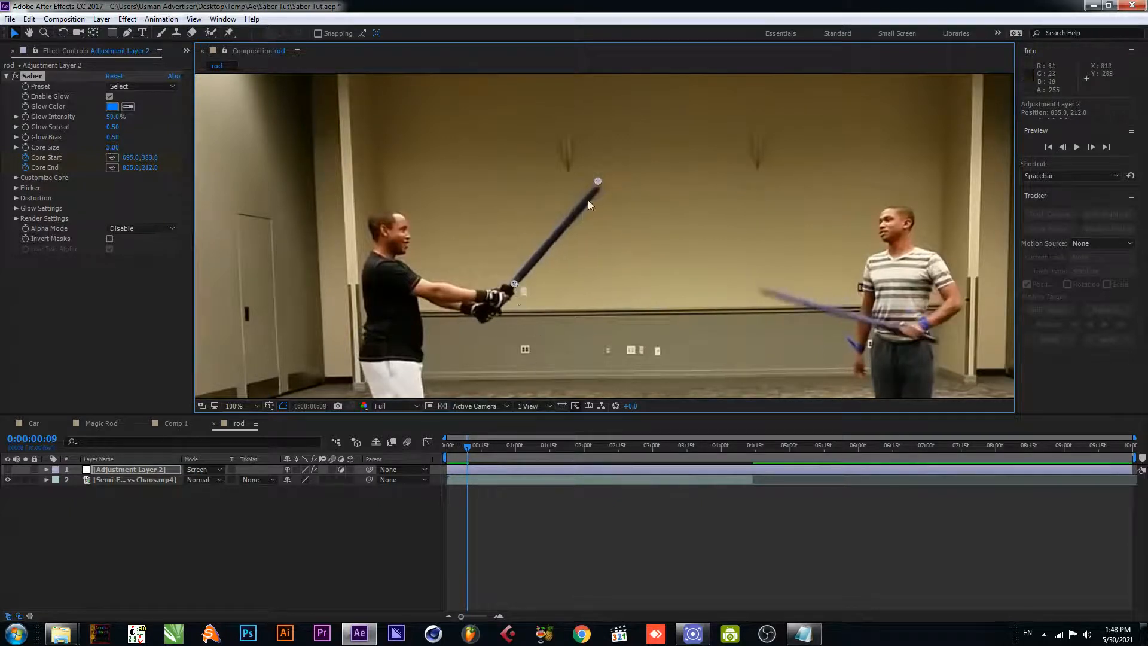
drag(597, 182, 598, 188)
- At 0:00:00:10 and 0:00:00:11, realign Core Start with the hilt and Core End with the blade tip, ending at about 693, 398 and 849, 253
key(Page_Down)
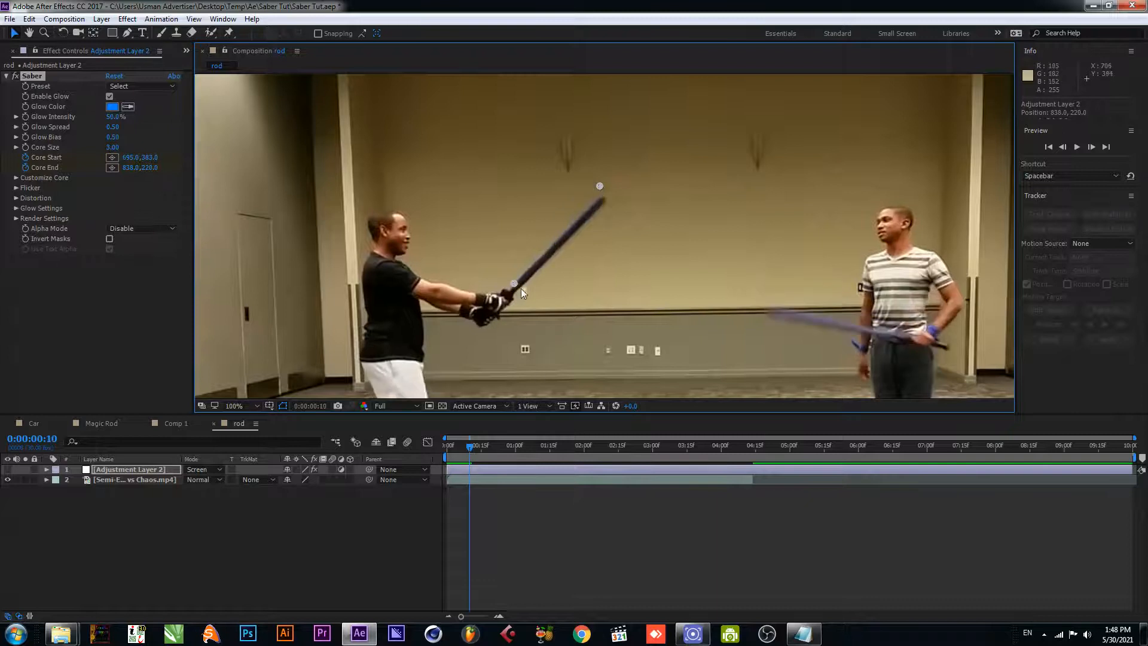
drag(516, 282, 512, 292)
drag(599, 189, 603, 198)
key(Page_Down)
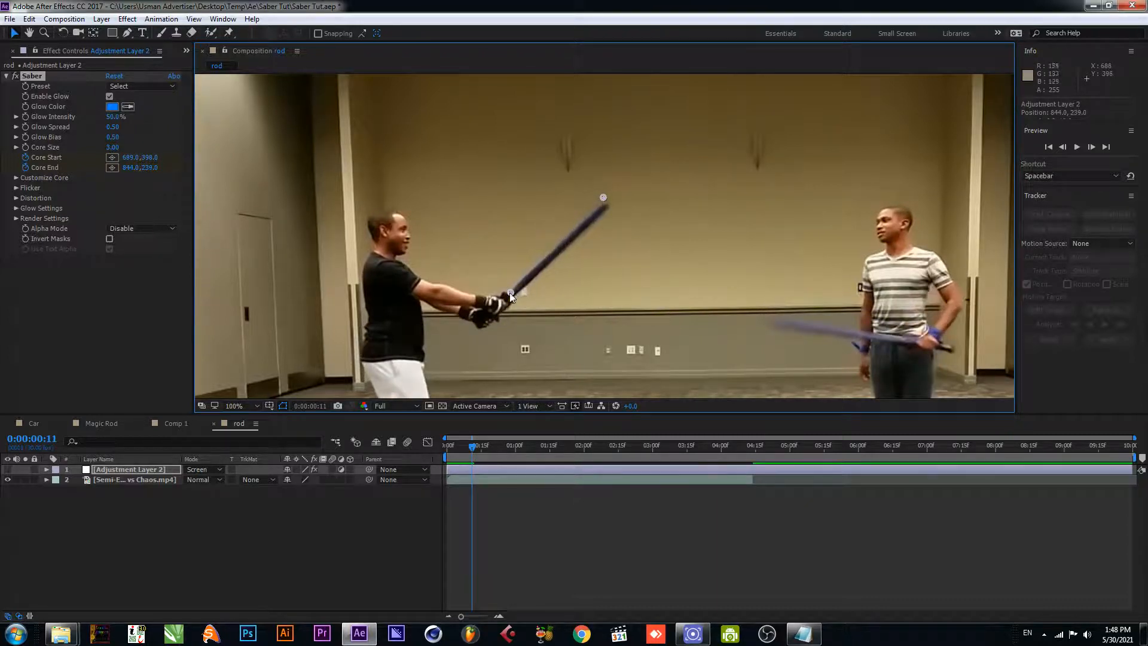
drag(509, 292, 512, 292)
drag(604, 199, 608, 206)
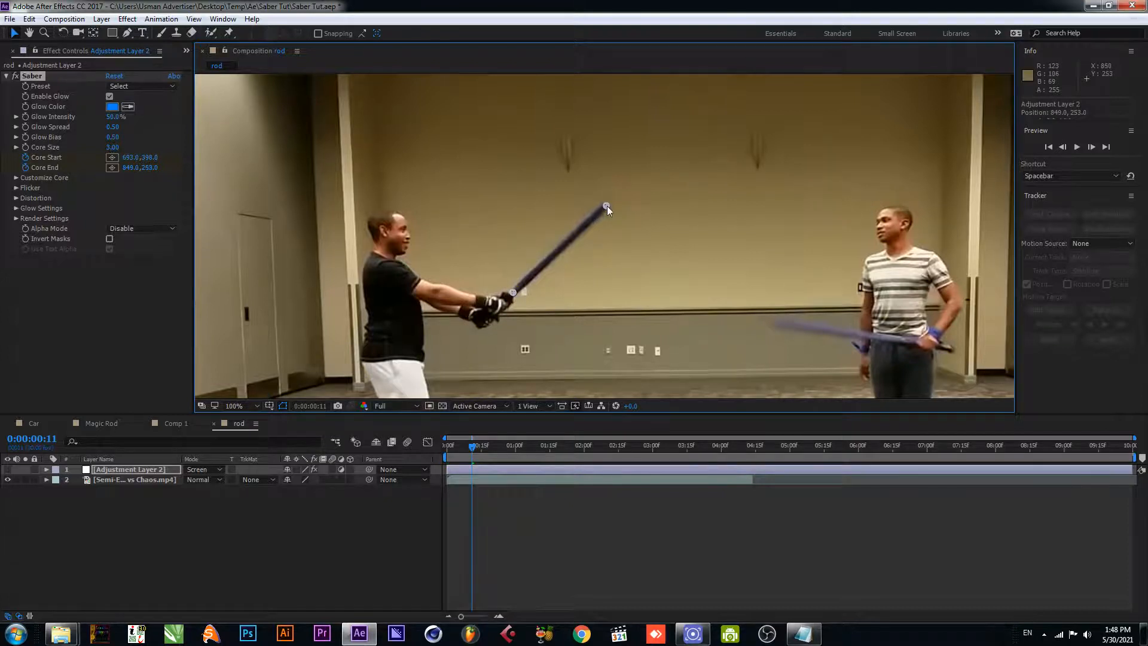
- At 0:00:00:12 and 0:00:00:14, realign both core points with the sword, ending with Core Start at about 693, 418 and Core End at about 856, 273
key(Page_Down)
drag(513, 292, 514, 295)
drag(605, 203, 609, 210)
key(Page_Down)
- At 0:00:00:15 and 0:00:00:16, realign both core points with the lowering sword, ending with Core Start at about 698, 424 and Core End at about 872, 307
key(Page_Down)
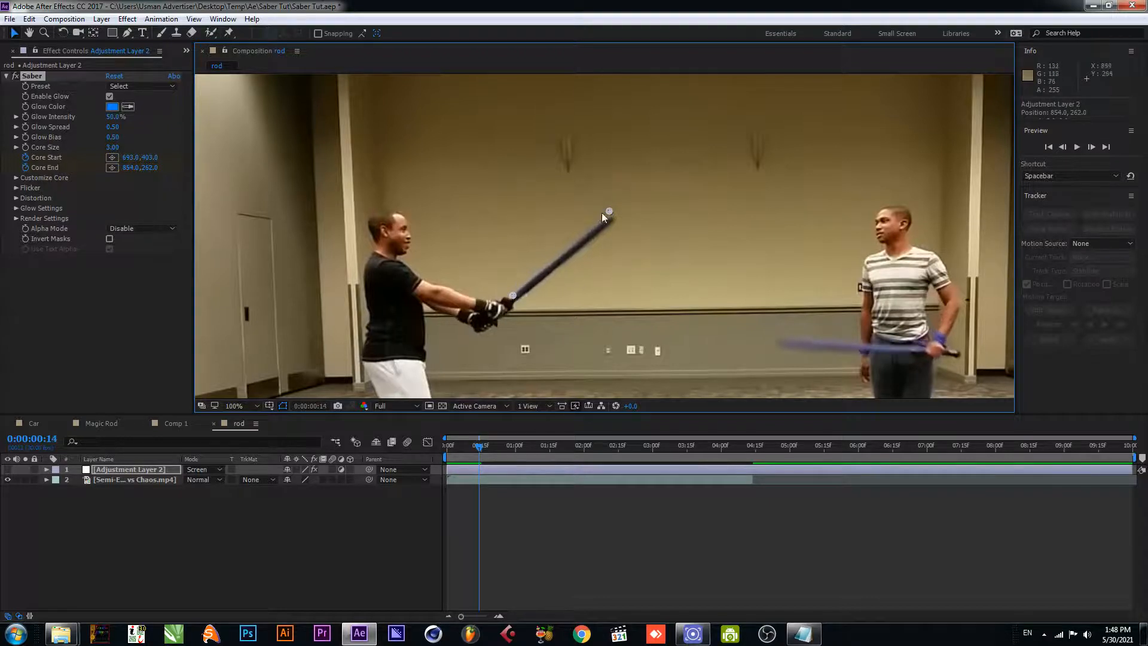
drag(613, 213, 614, 217)
drag(515, 296, 510, 306)
key(Page_Down)
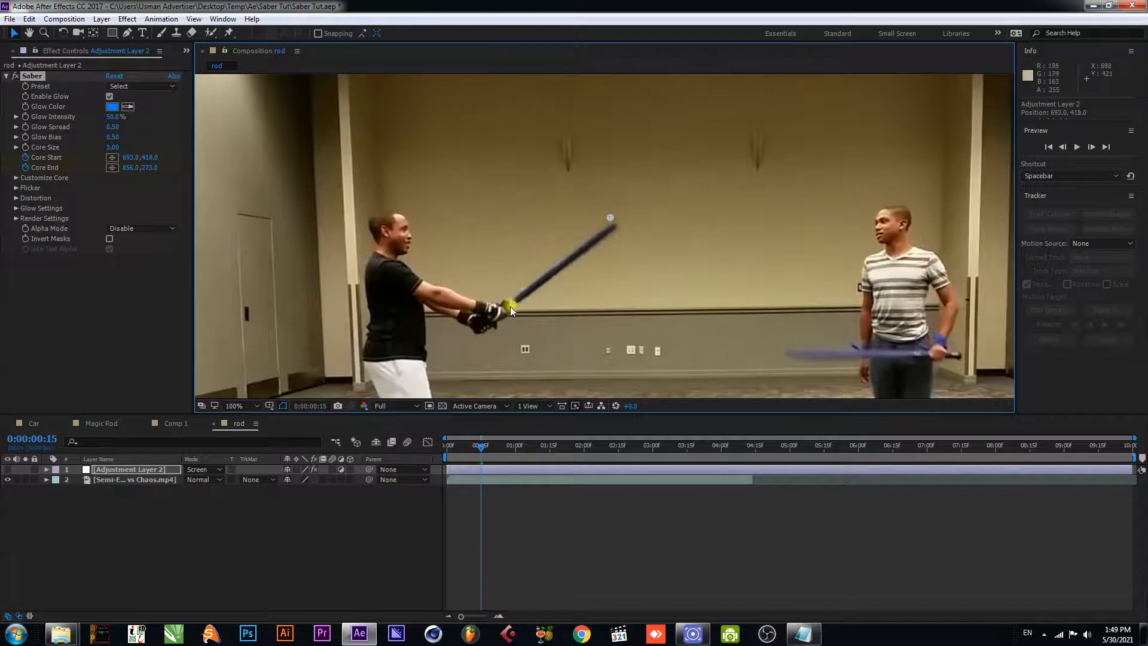
drag(610, 217, 615, 225)
key(Page_Down)
drag(512, 305, 512, 309)
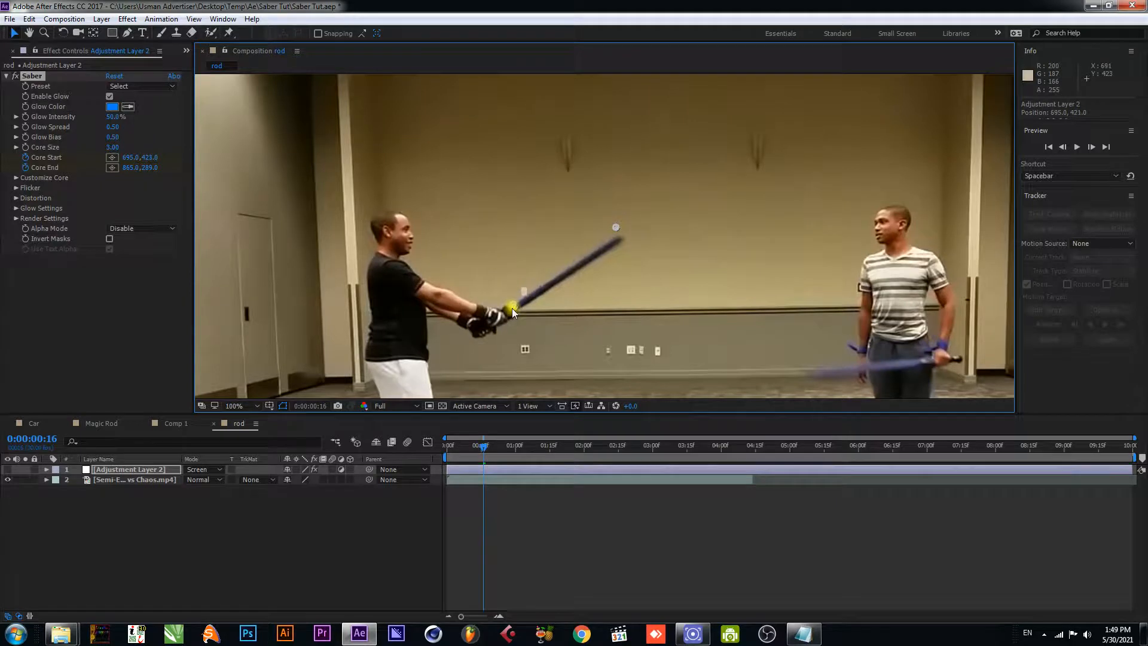
drag(614, 228, 619, 239)
- At 0:00:00:17 and 0:00:00:18, realign Core Start with the hilt, ending at about 696, 436, and move Core End onto the blade tip
key(Page_Down)
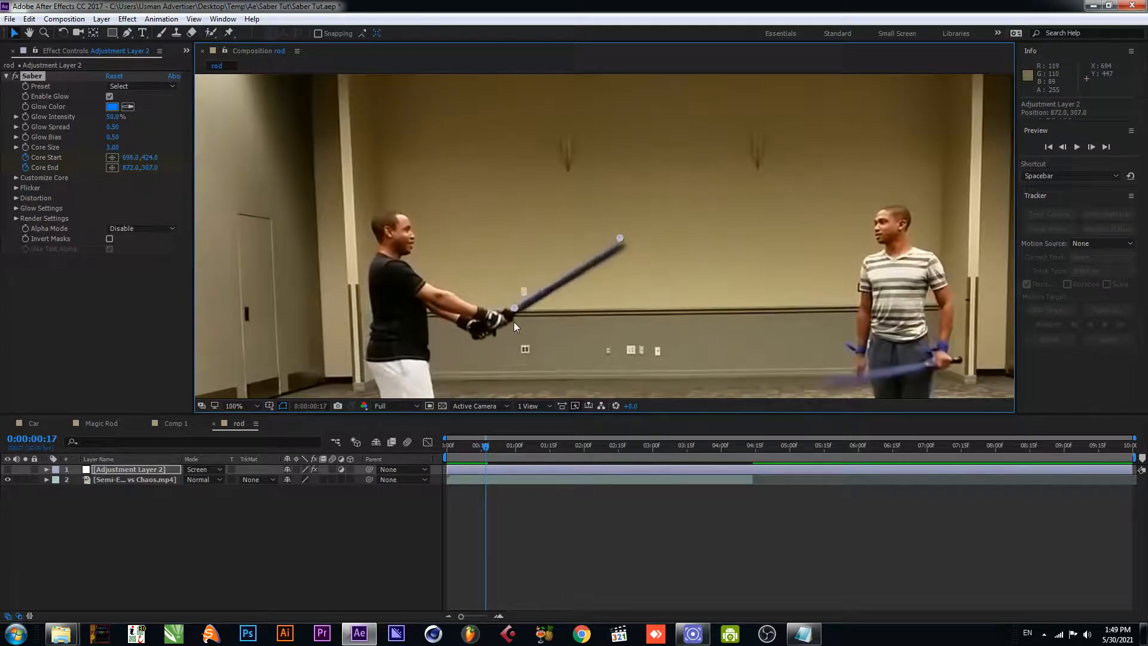
drag(515, 308, 515, 312)
drag(619, 236, 622, 243)
key(Page_Down)
drag(515, 308, 515, 318)
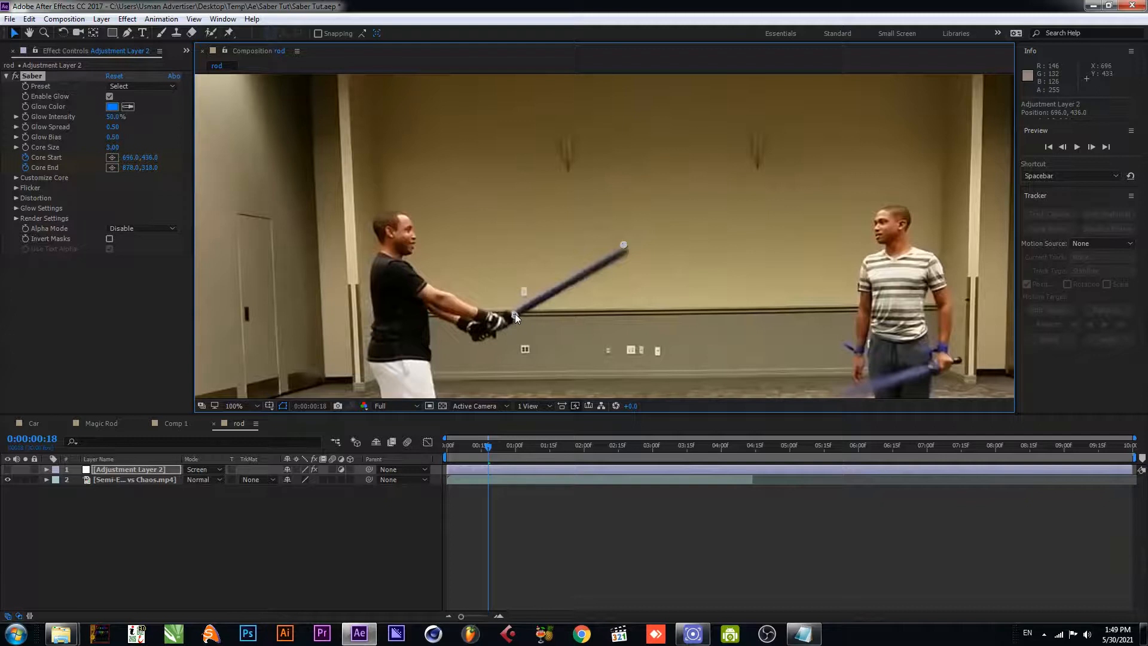
drag(623, 245, 625, 249)
- At 0:00:00:20, move Core Start to about 698, 438 and Core End to about 885, 331; at 0:00:00:21, move Core End to about 888, 334
key(Page_Down)
key(Page_Down)
drag(514, 315, 515, 316)
drag(625, 250, 627, 250)
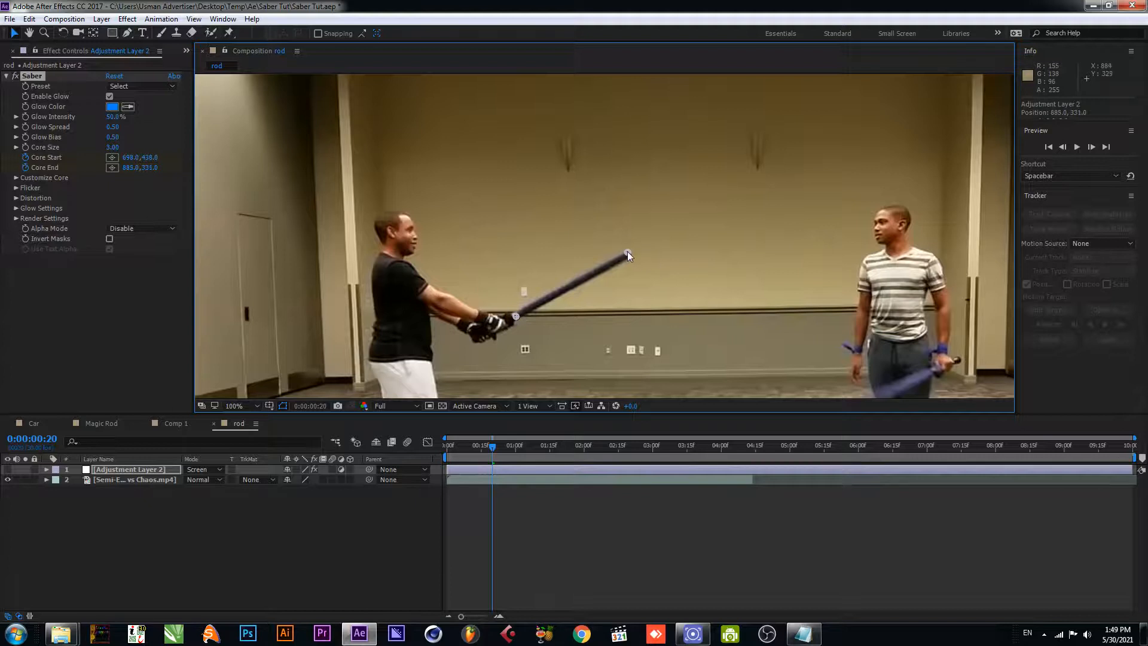
key(Page_Down)
drag(628, 252, 629, 254)
- At 0:00:00:22, move Core Start to about 698, 433 and Core End to about 874, 316; at 0:00:00:23, move Core End to about 862, 301
key(Page_Down)
drag(516, 315, 517, 311)
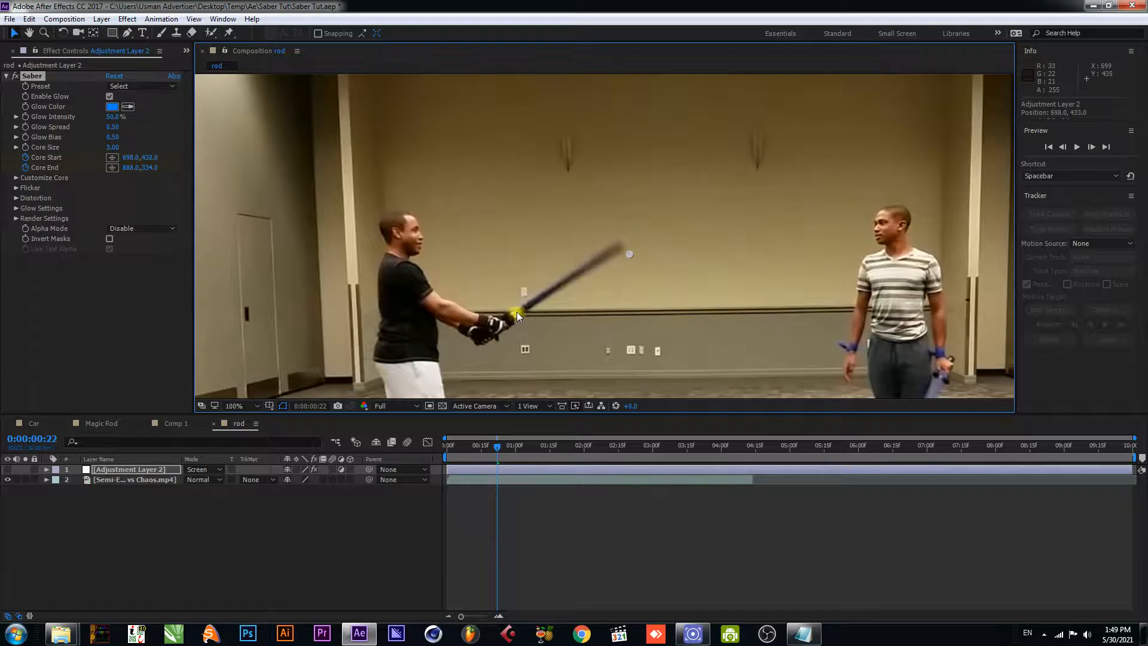
drag(631, 253, 625, 251)
key(Page_Down)
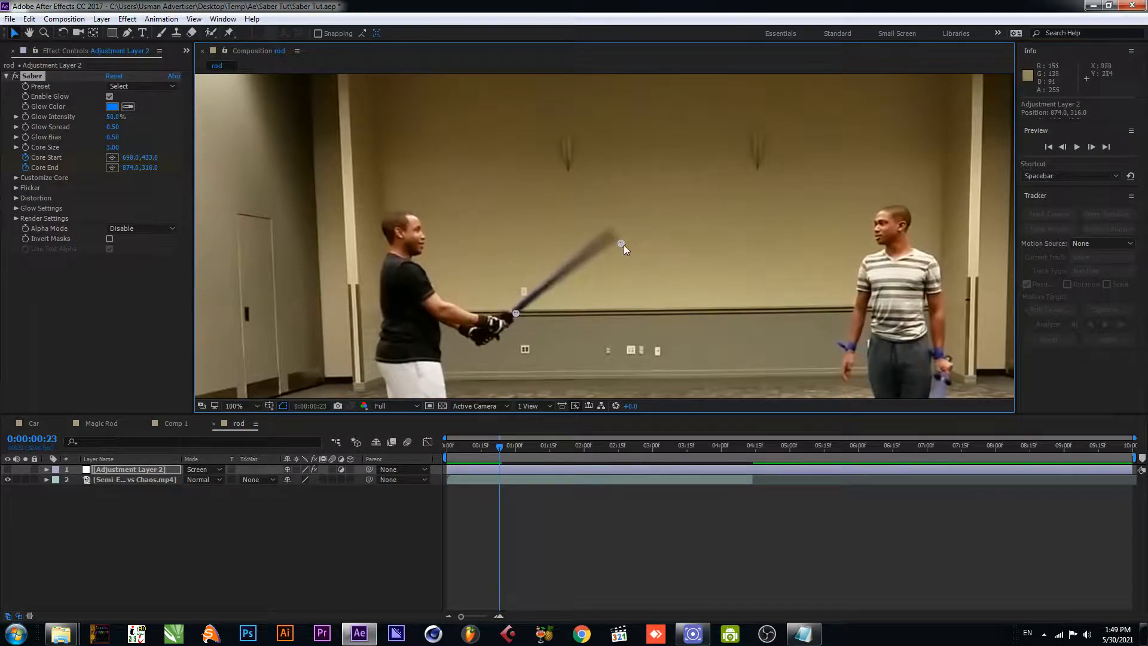
drag(621, 244, 613, 236)
- At 0:00:00:24, realign Core Start with the hilt at about 690, 433 and Core End with the rising blade tip
key(Page_Down)
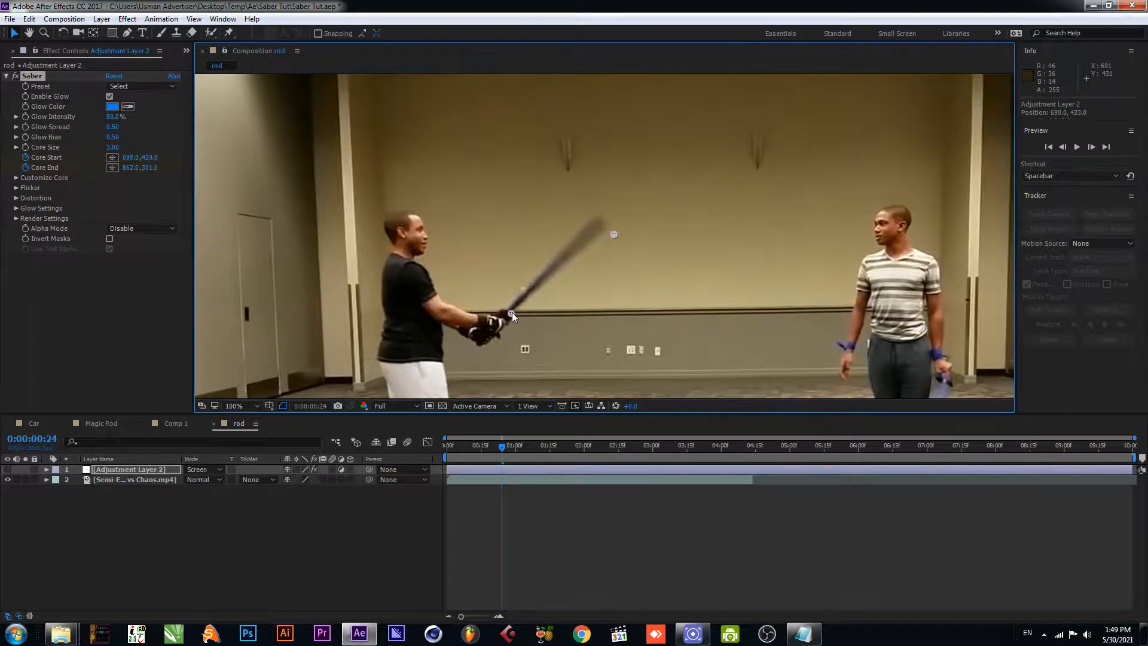
drag(615, 232, 600, 223)
key(Page_Down)
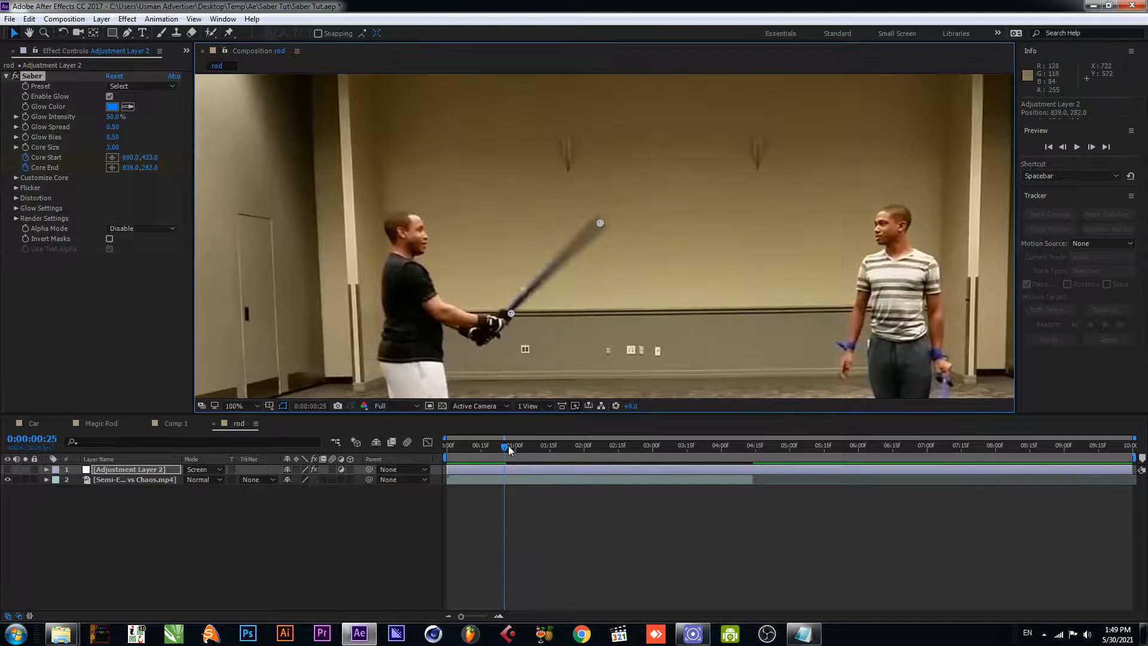
- Show the Saber adjustment layer at 0:00:00:00 and set its Glow Intensity to 85% and its Glow Color to red, FF0000
drag(511, 449, 447, 454)
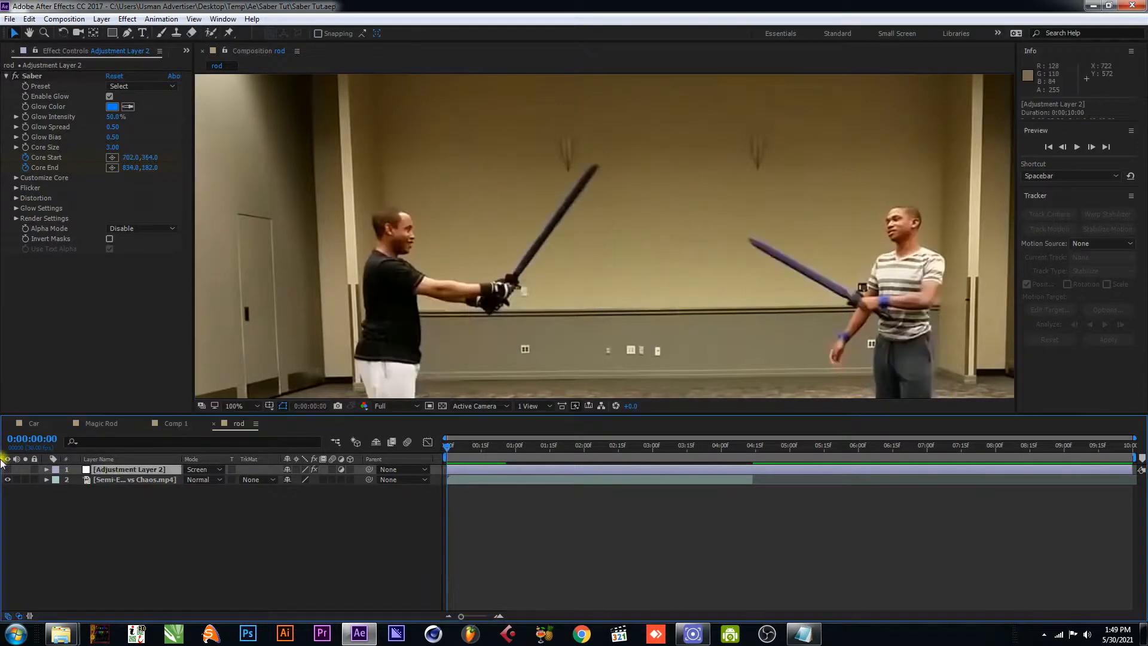
click(7, 469)
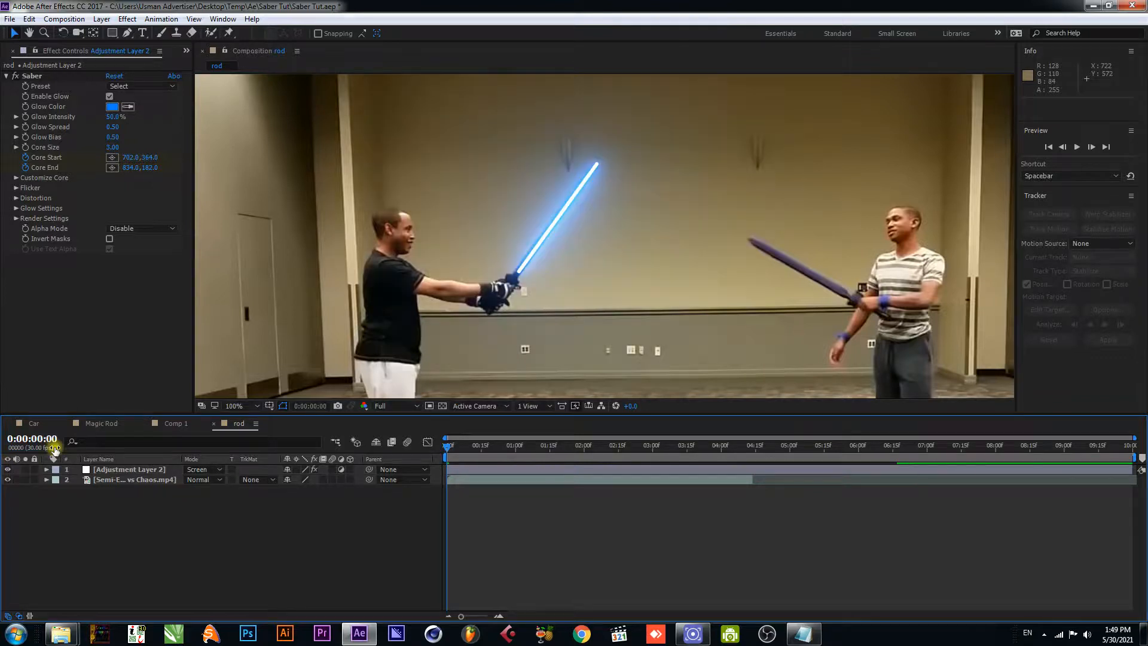
drag(112, 117, 131, 115)
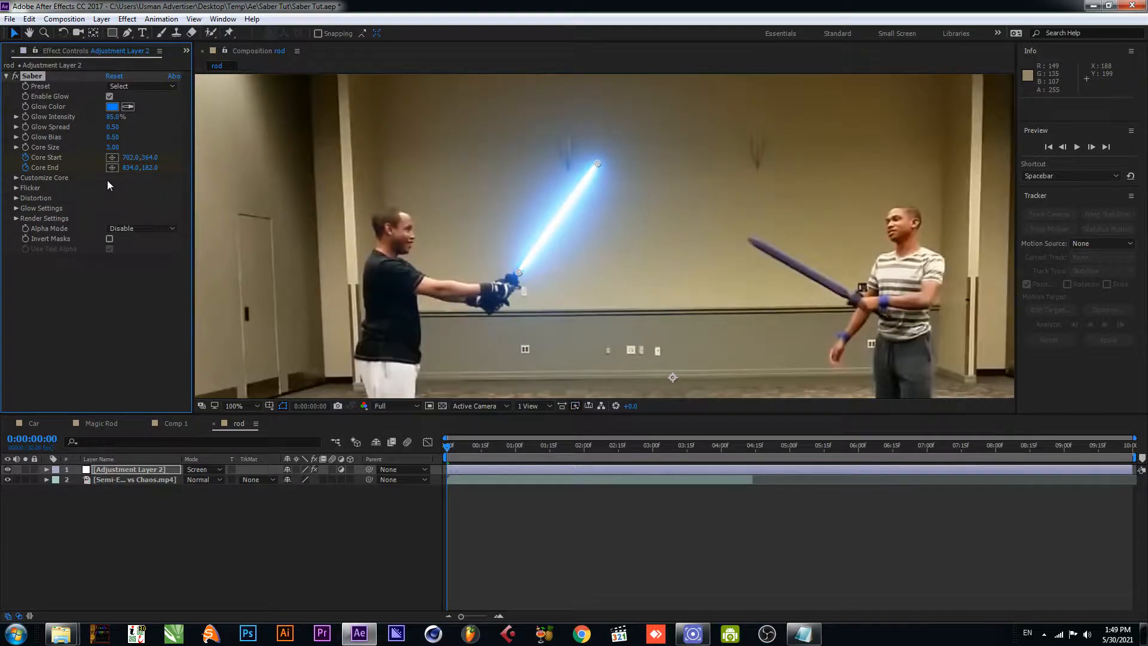
click(112, 106)
click(838, 233)
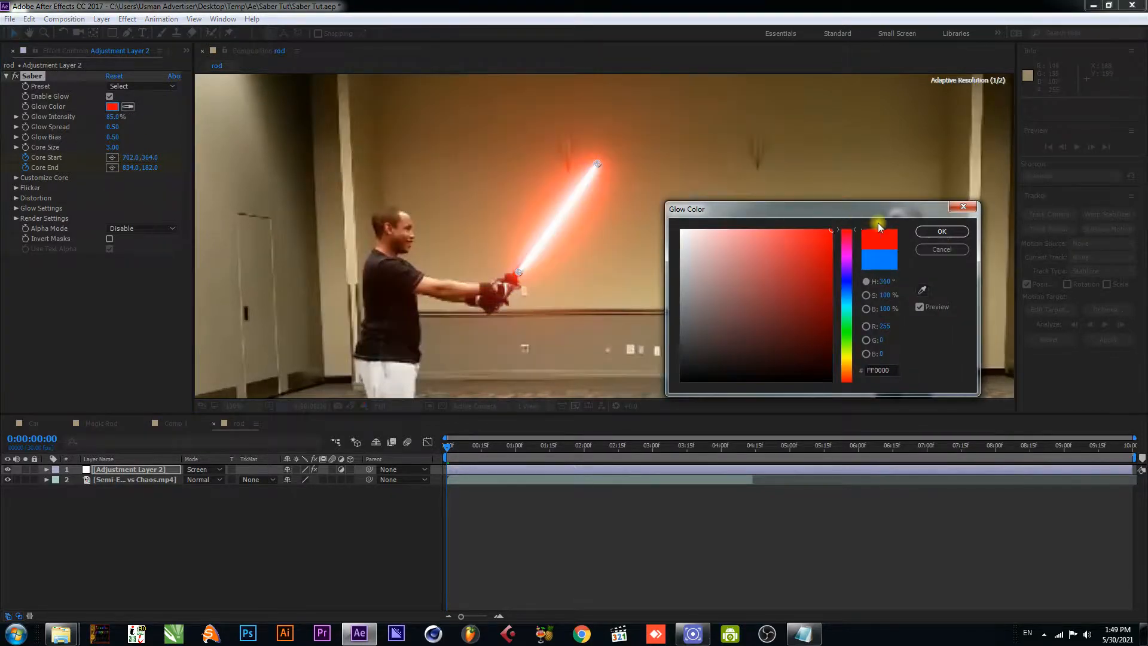
click(942, 232)
- Preview the red saber animation in the rod composition, and play the finished Magic Rod composition for comparison
key(space)
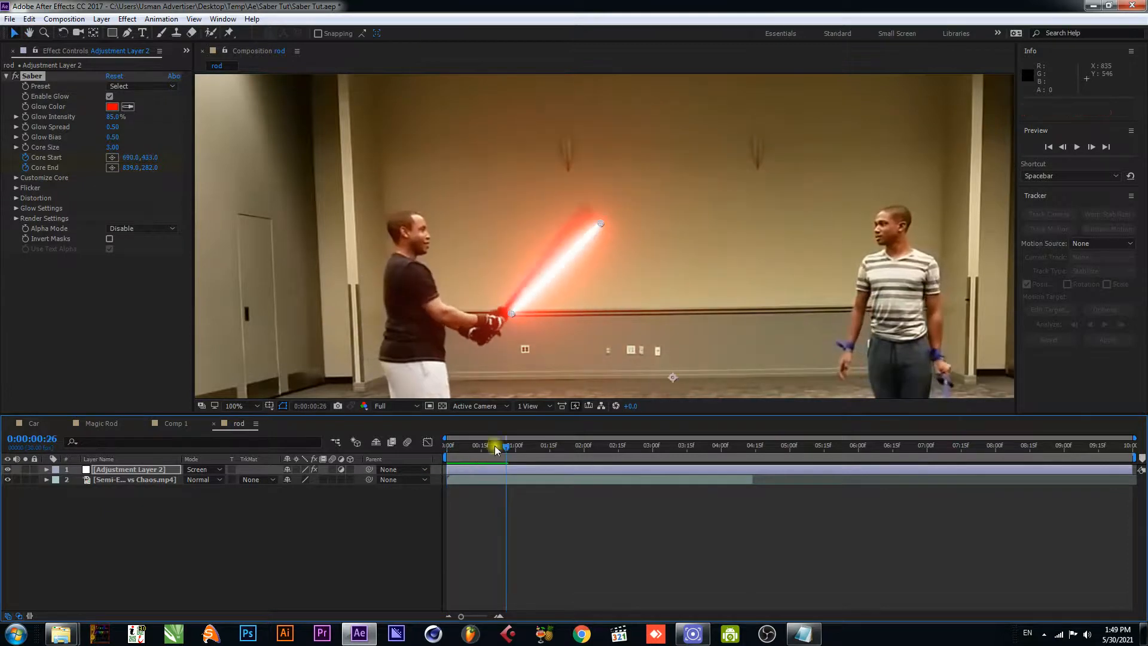
click(429, 461)
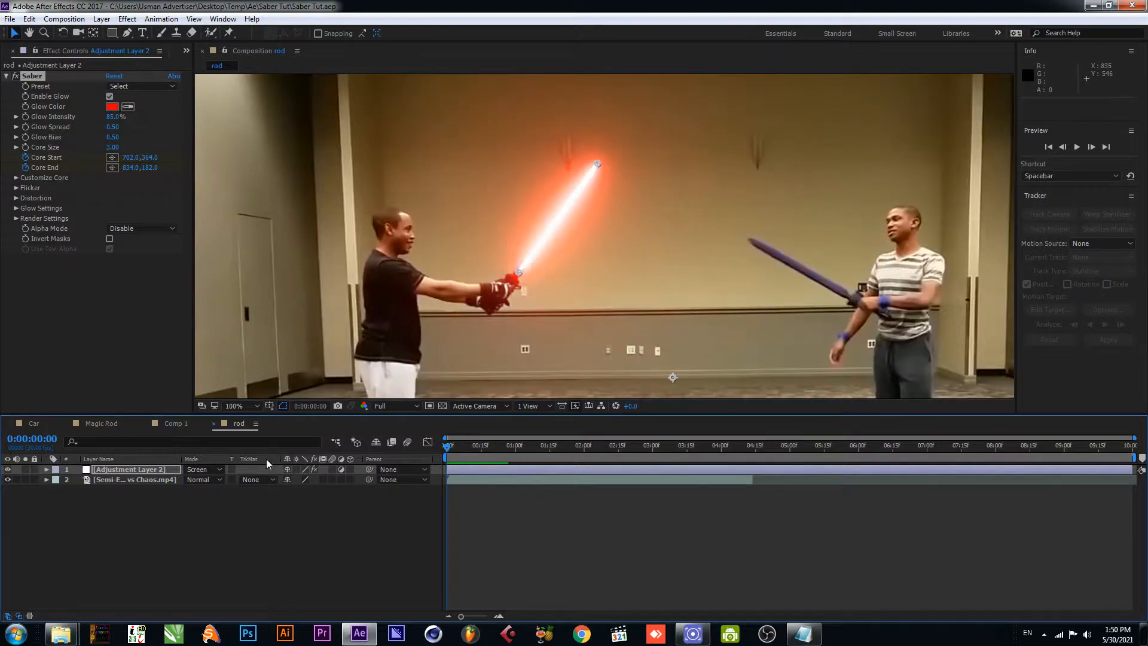
click(539, 487)
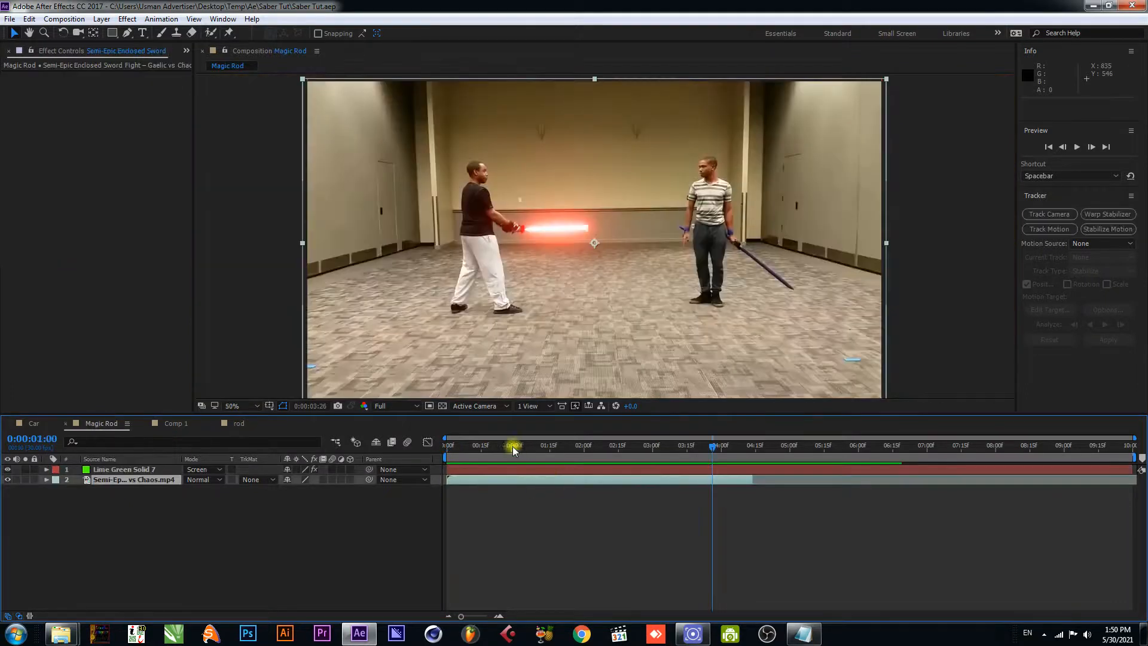
key(space)
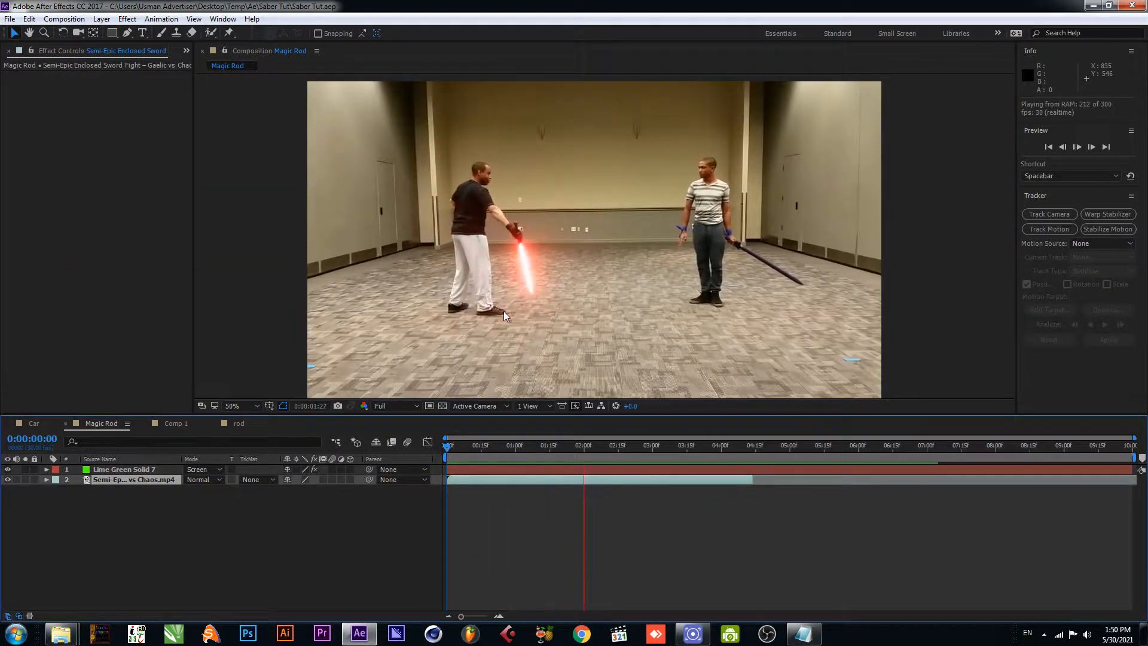
key(space)
click(243, 422)
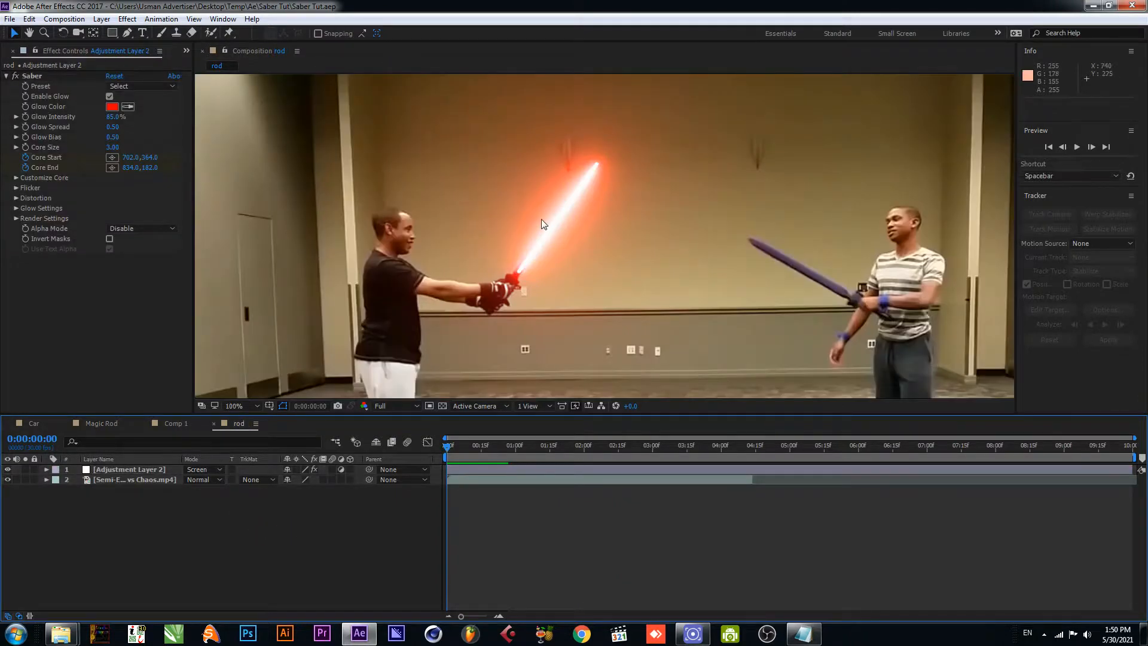
- Switch to the open Notepad document and select its adfoc.us download link for copying
click(1091, 5)
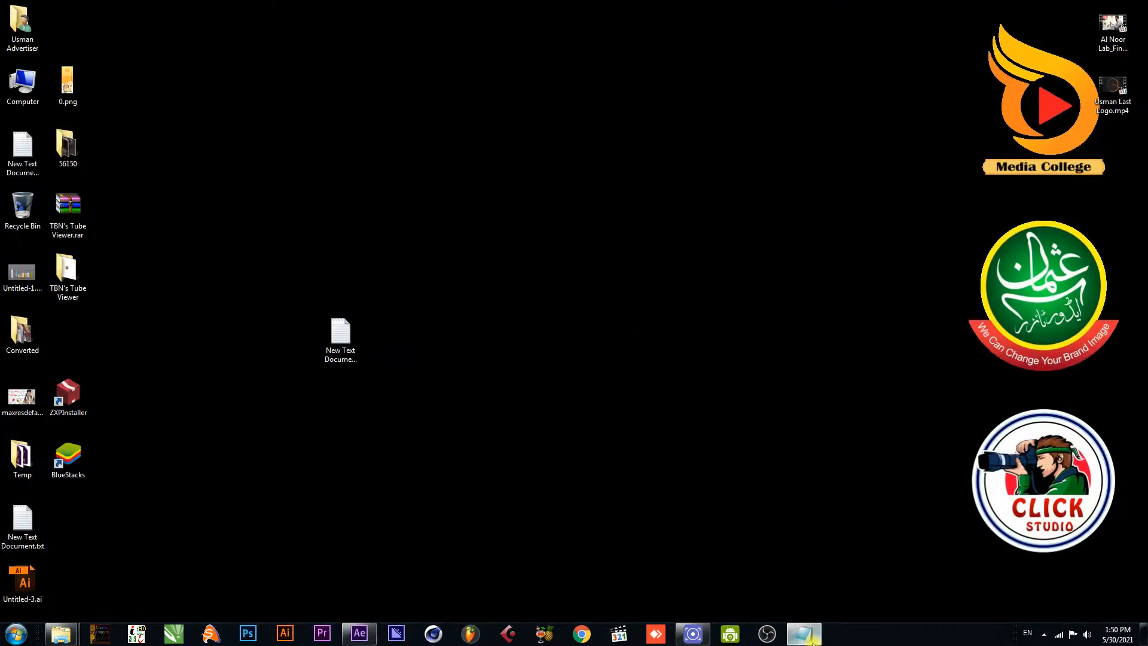
click(804, 634)
drag(492, 267, 187, 272)
drag(489, 281, 173, 253)
key(ctrl+c)
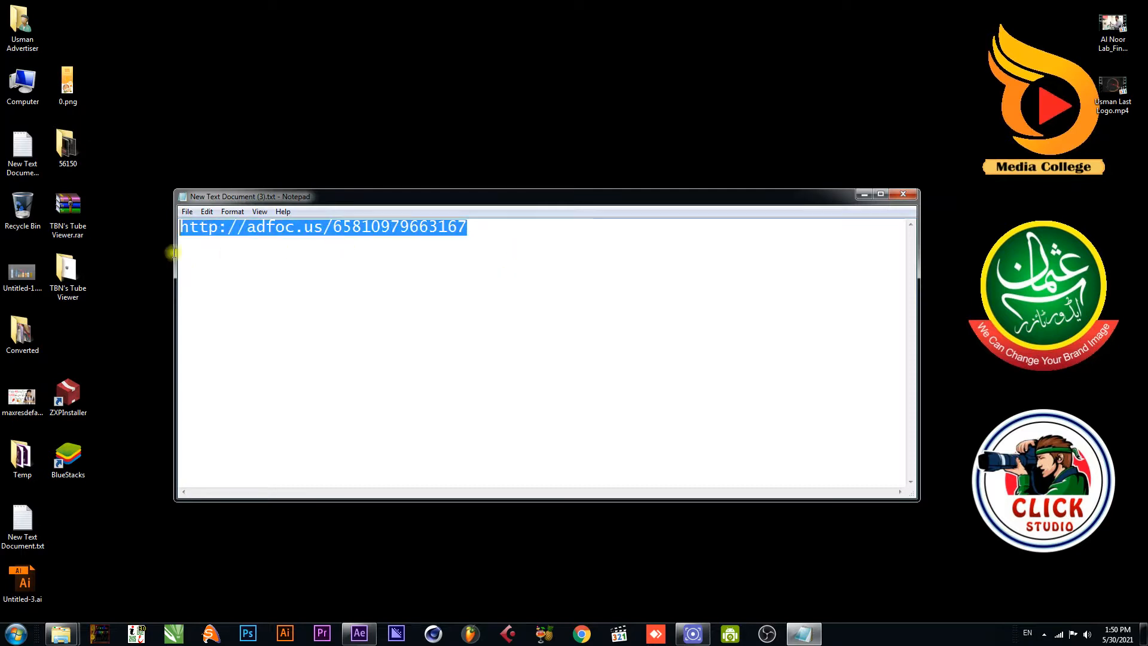
- Open the copied adfoc.us link in Chrome and skip the ad to reach Video Copilot's Saber plug-in page
click(579, 635)
click(135, 33)
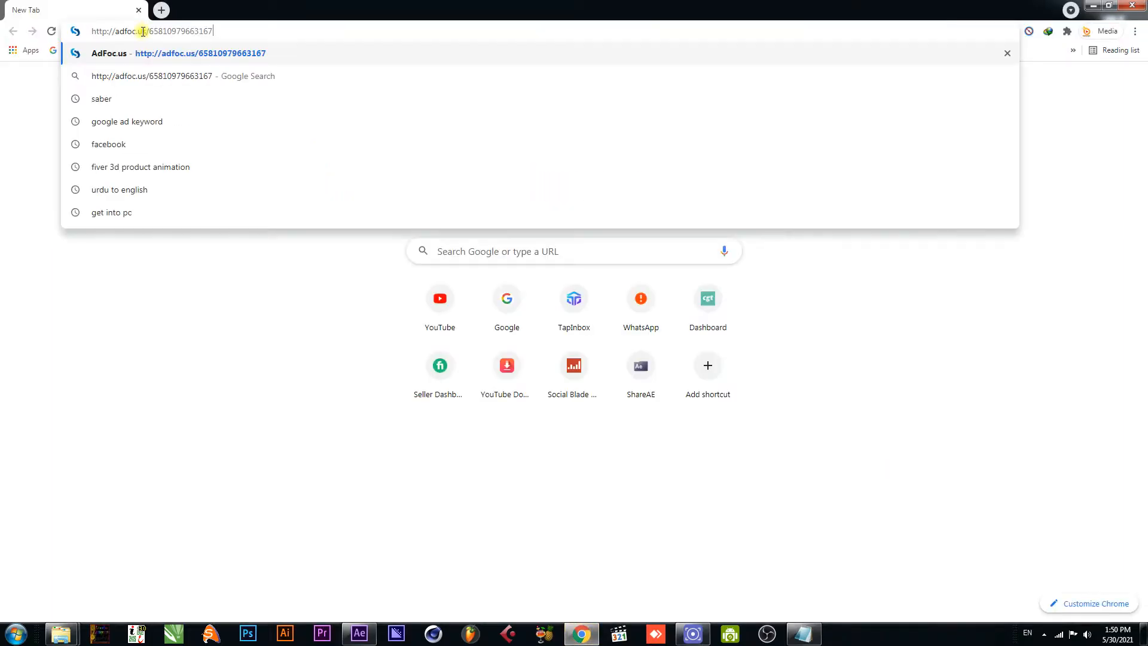
key(ctrl+v)
key(Return)
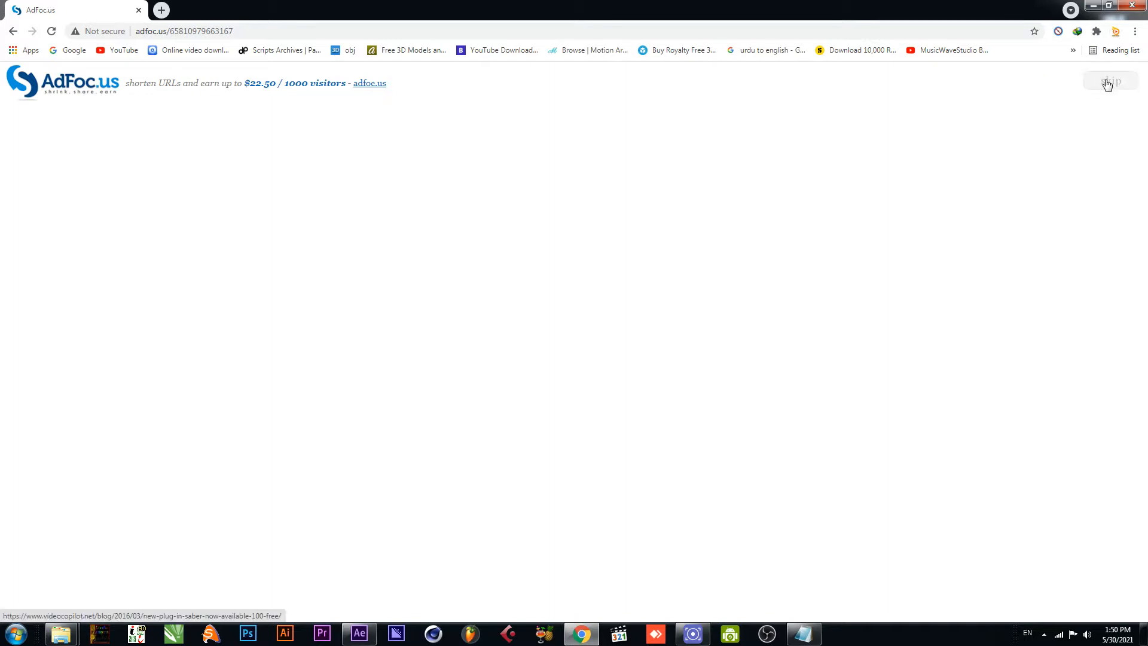
click(1107, 83)
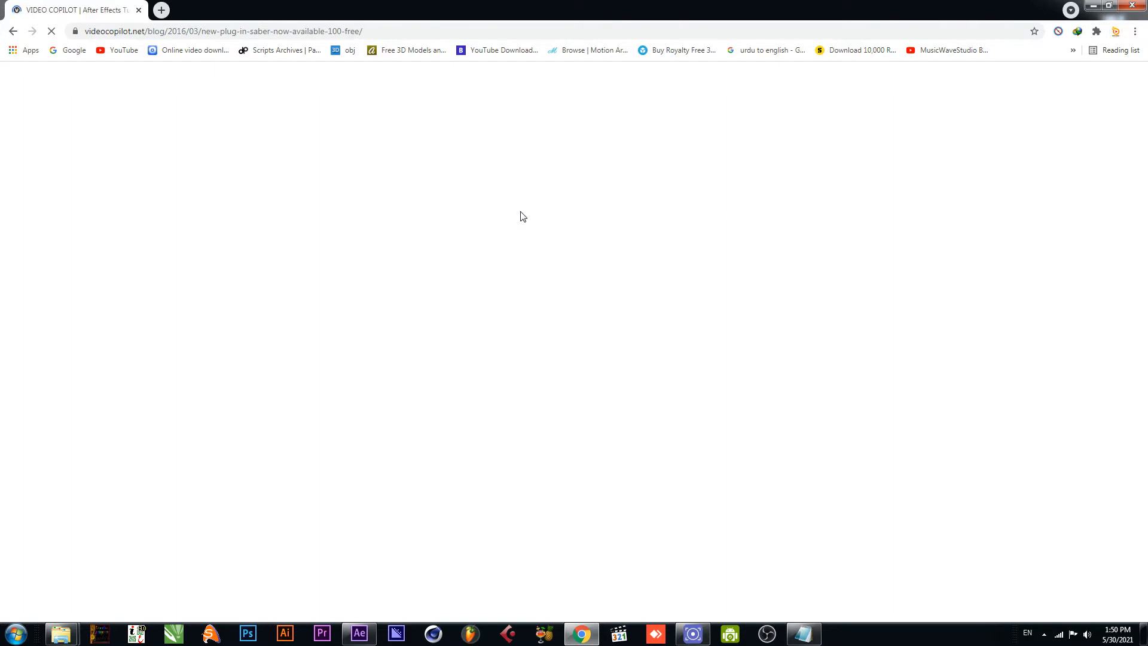
- Examine the Saber plug-in page's features and its Windows and Apple download options, and close the Notepad link document
scroll(521, 216, down, 8)
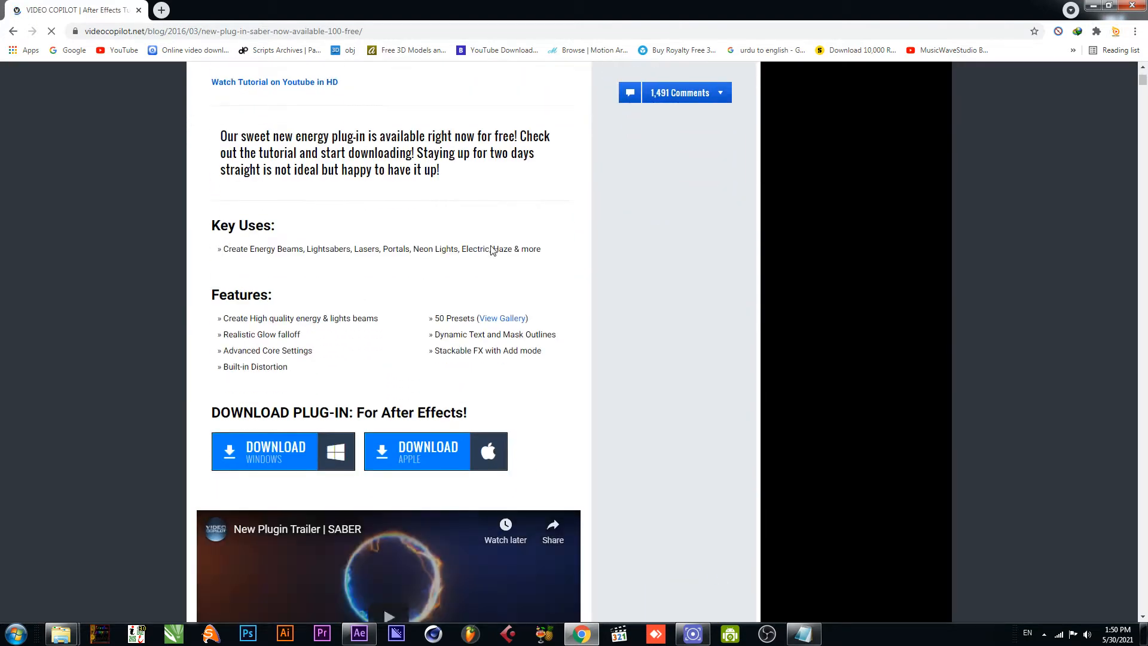
scroll(443, 239, down, 2)
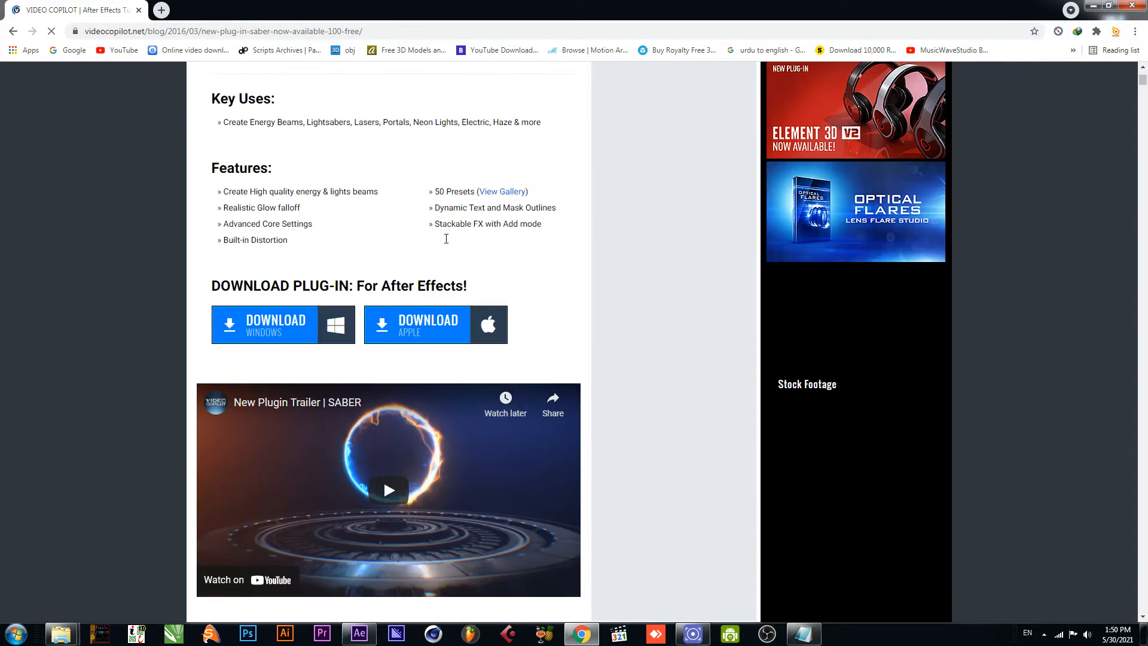
scroll(308, 235, down, 1)
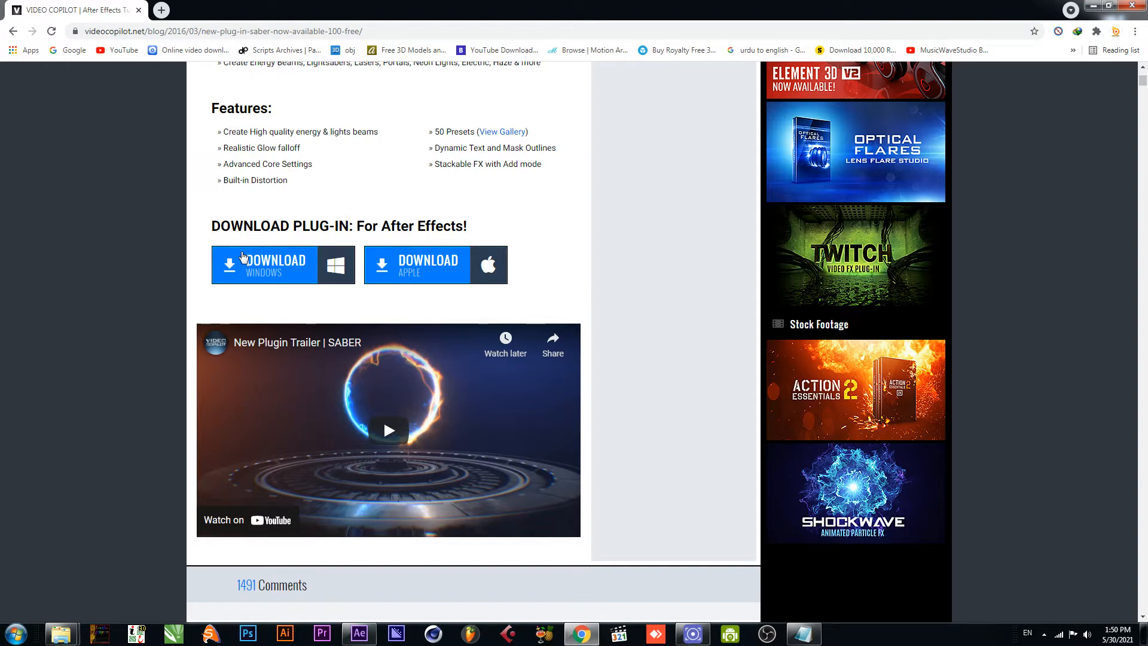
scroll(453, 272, up, 3)
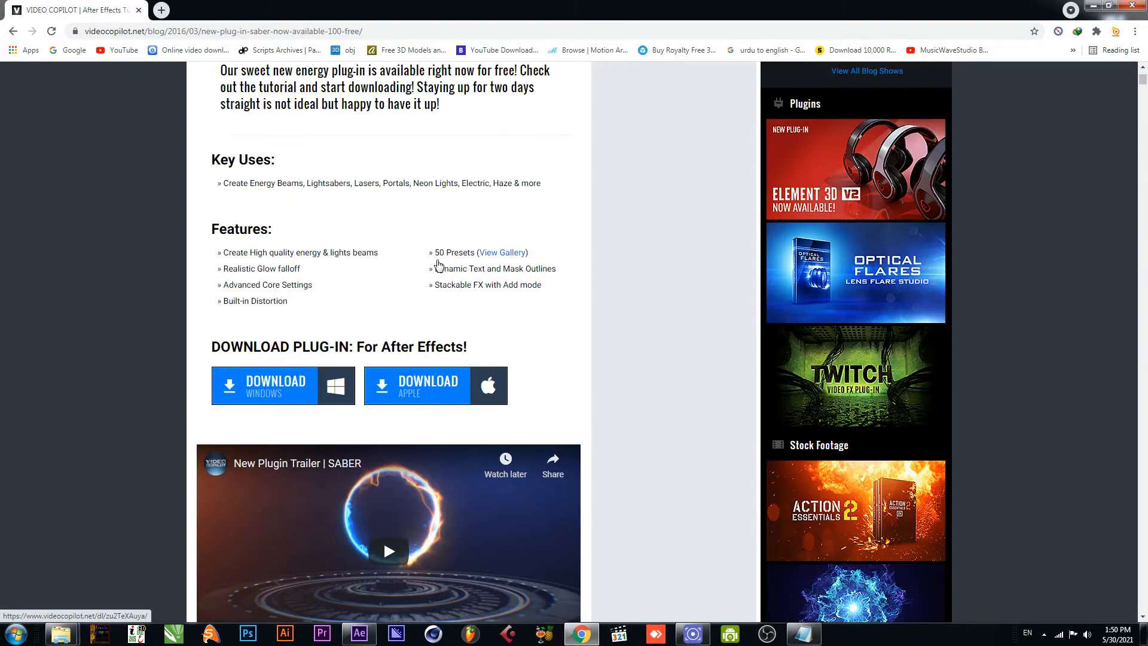
scroll(450, 264, down, 3)
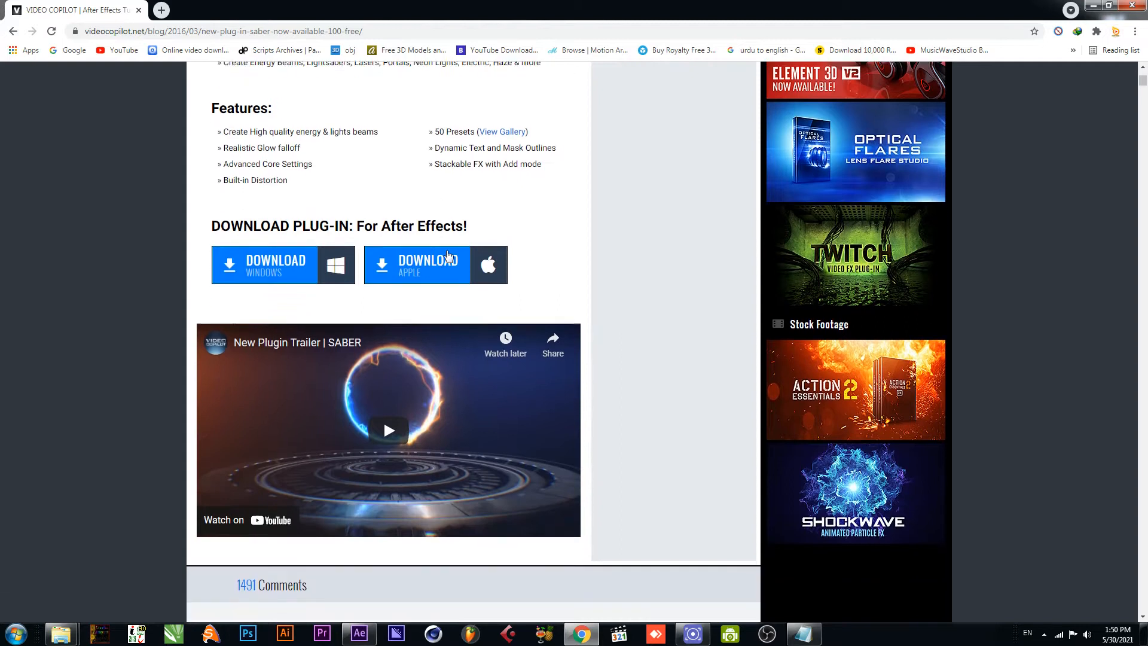
click(1084, 7)
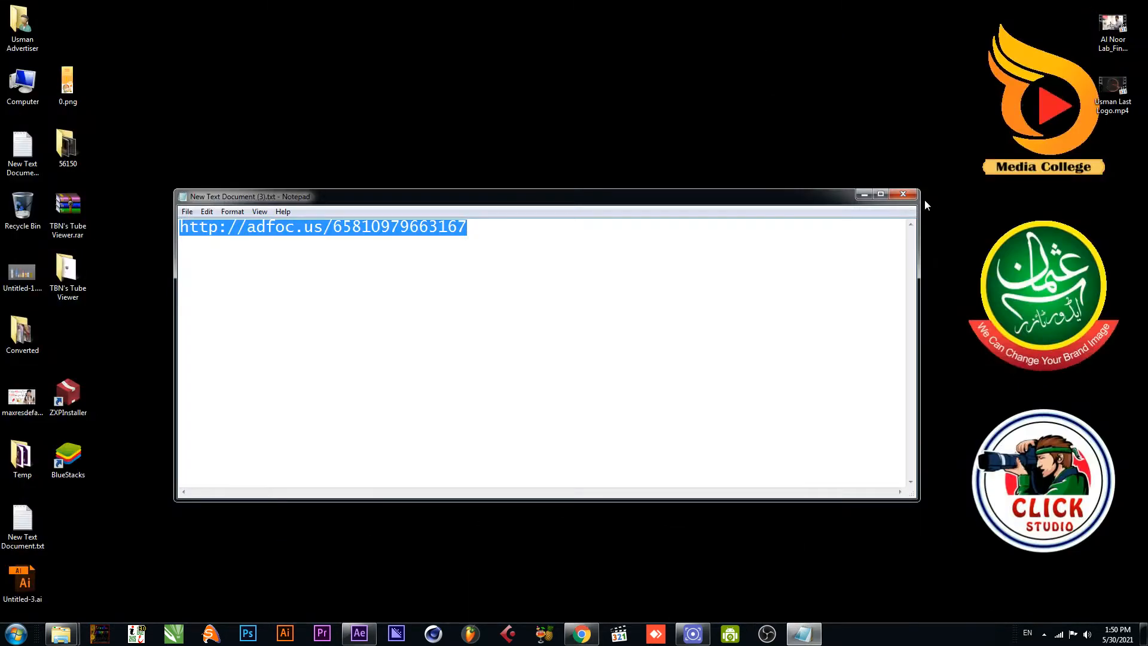
click(903, 195)
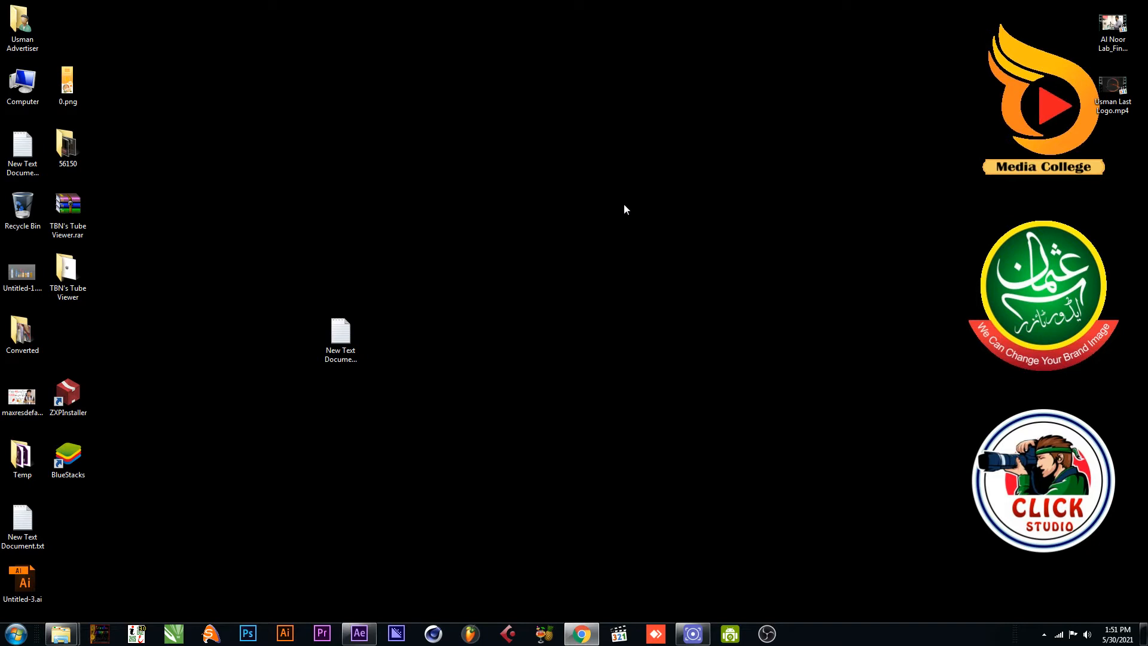